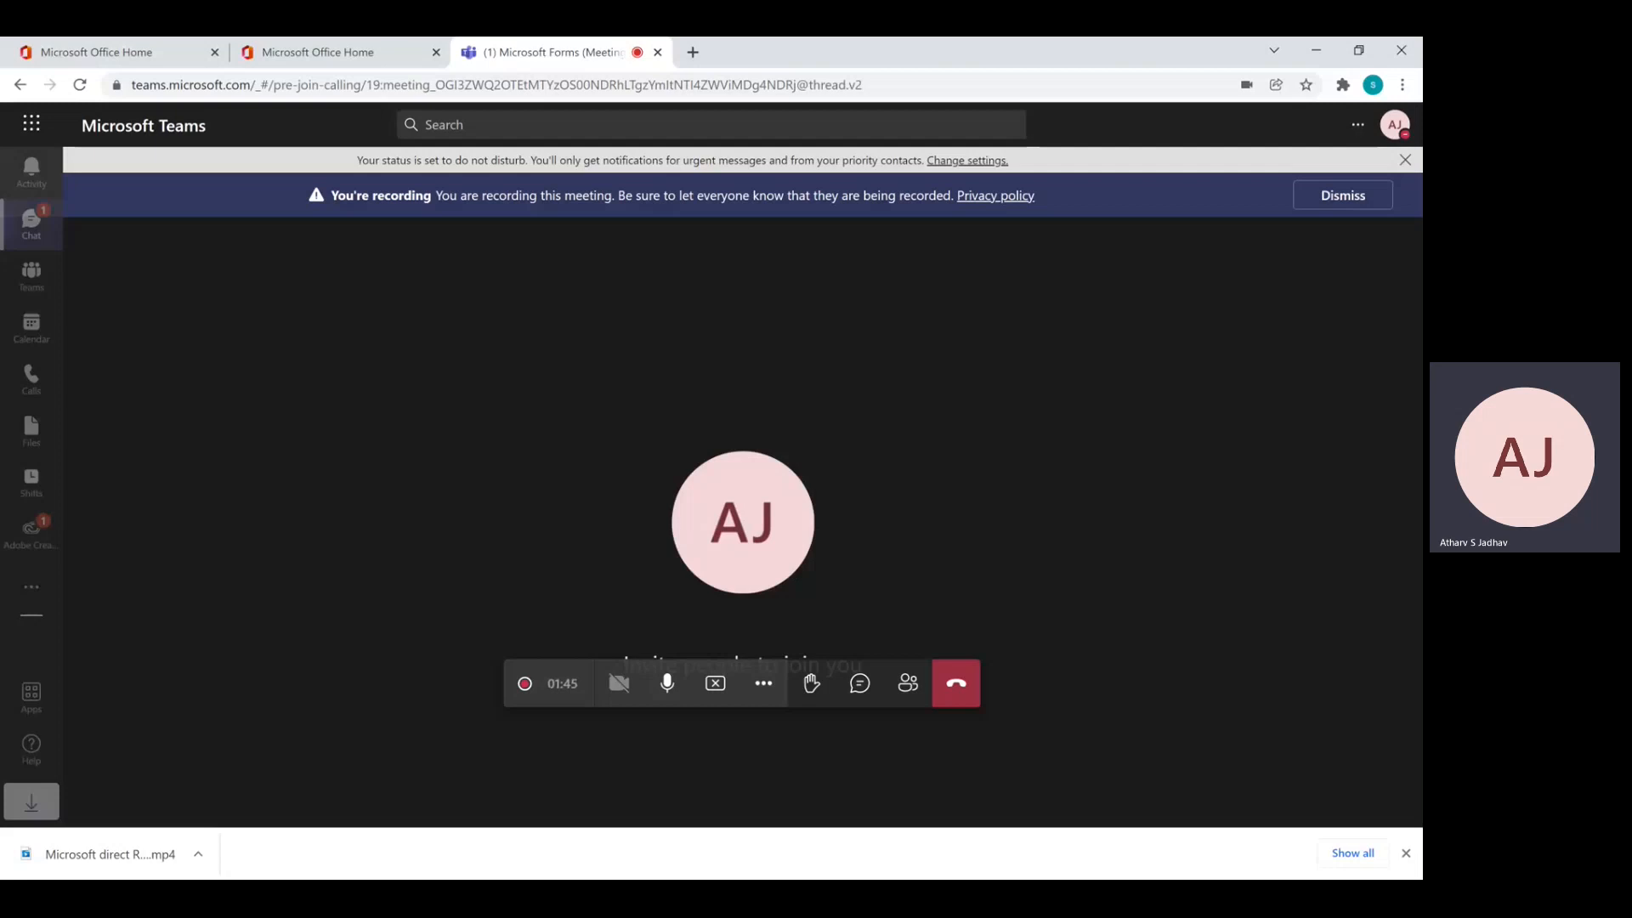
From the Office 365 home page, open the Microsoft 365 admin center in a new tab, signed in with the work account
{"action": "left_click", "coordinate": [311, 63]}
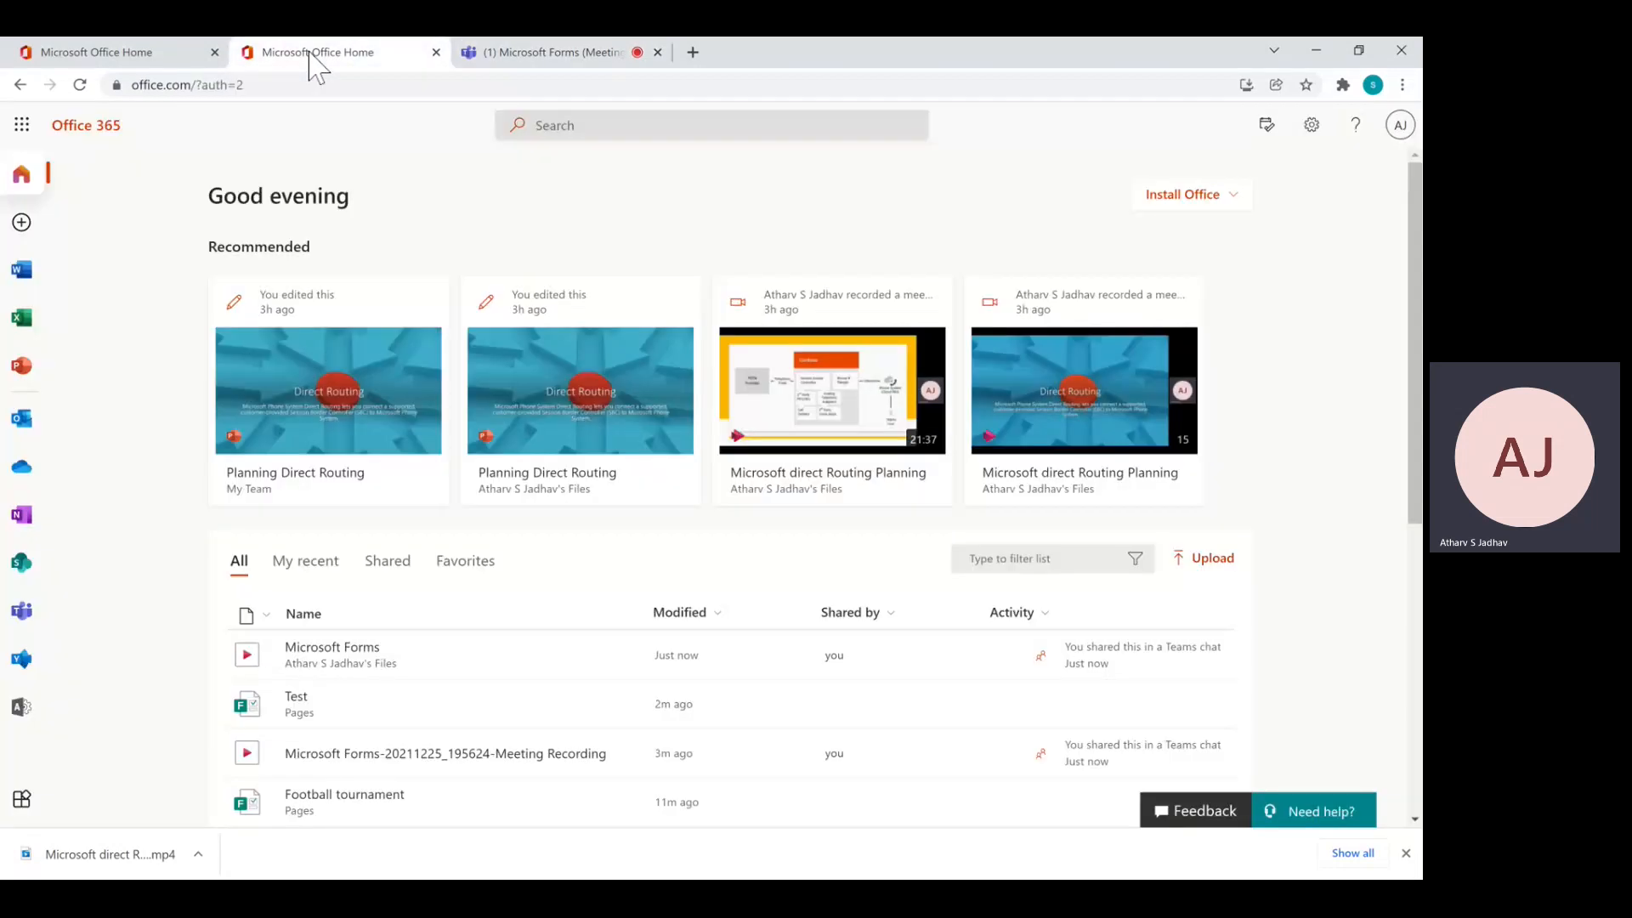
{"action": "left_click", "coordinate": [537, 136]}
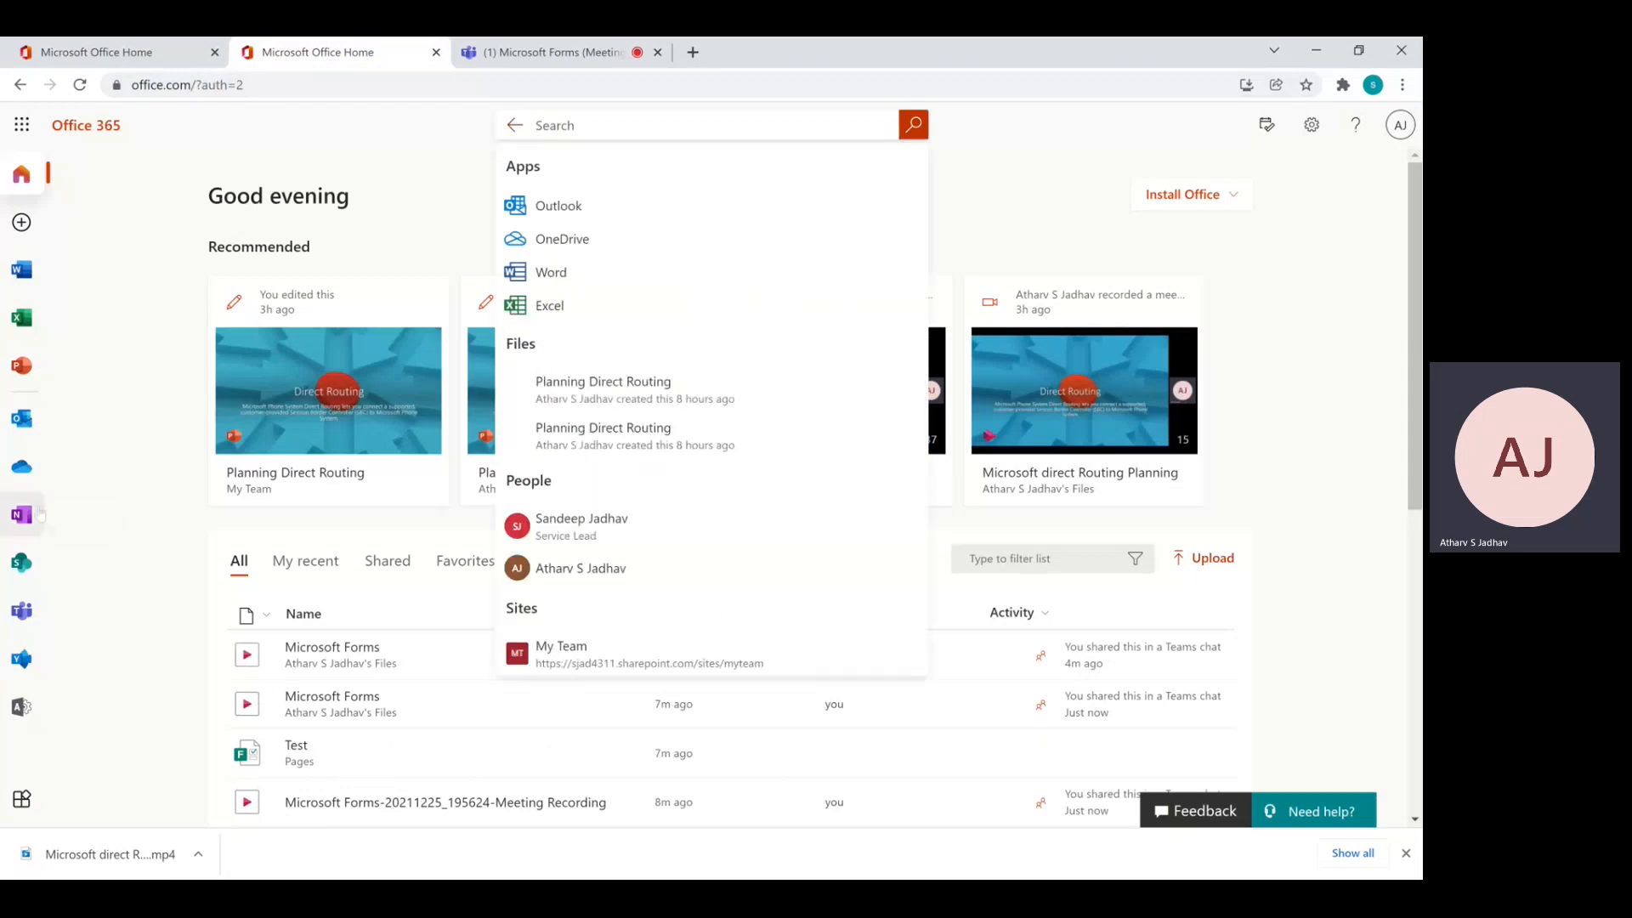
{"action": "left_click", "coordinate": [19, 719]}
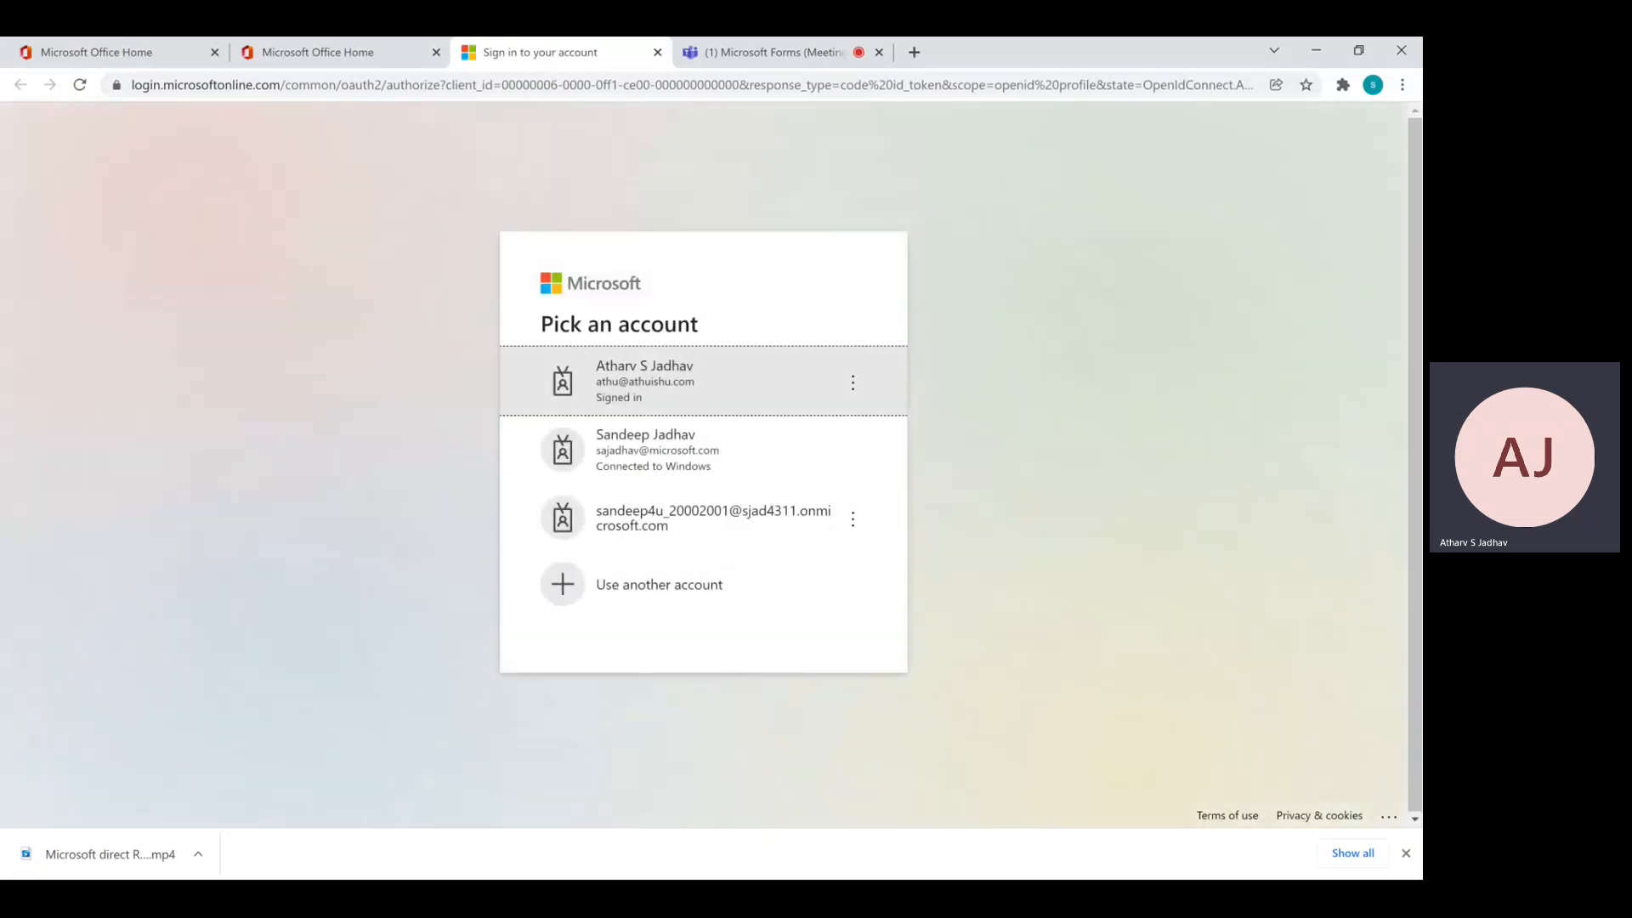
{"action": "left_click", "coordinate": [780, 367]}
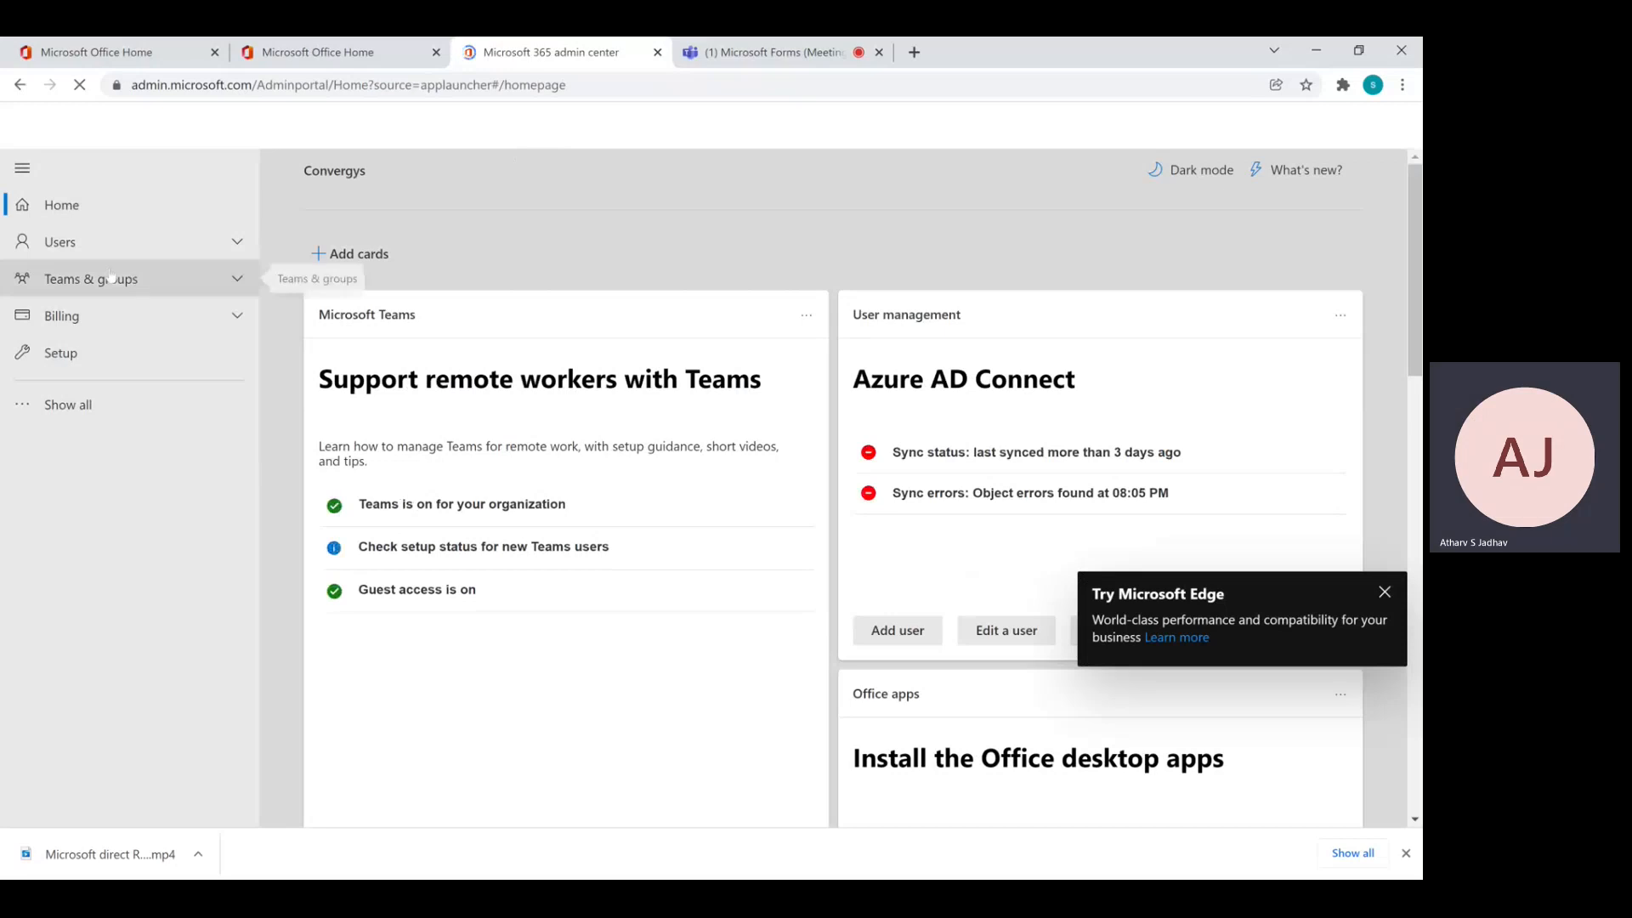
Filter Active users by the admin's name and open that user's account details
{"action": "left_click", "coordinate": [92, 246]}
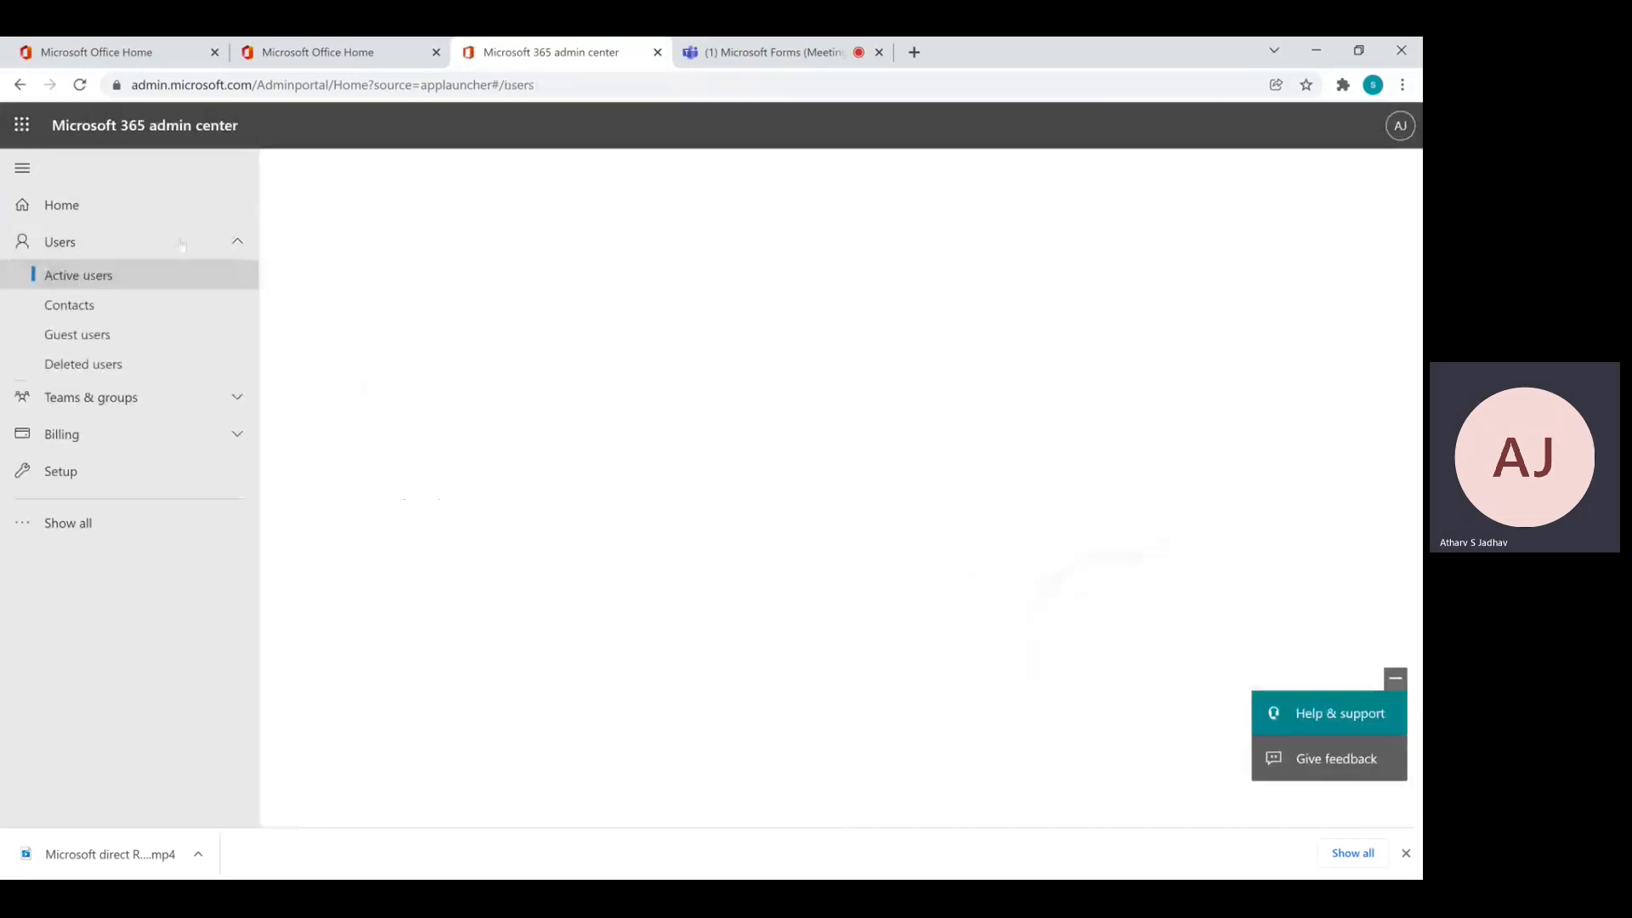
{"action": "type", "text": "athu"}
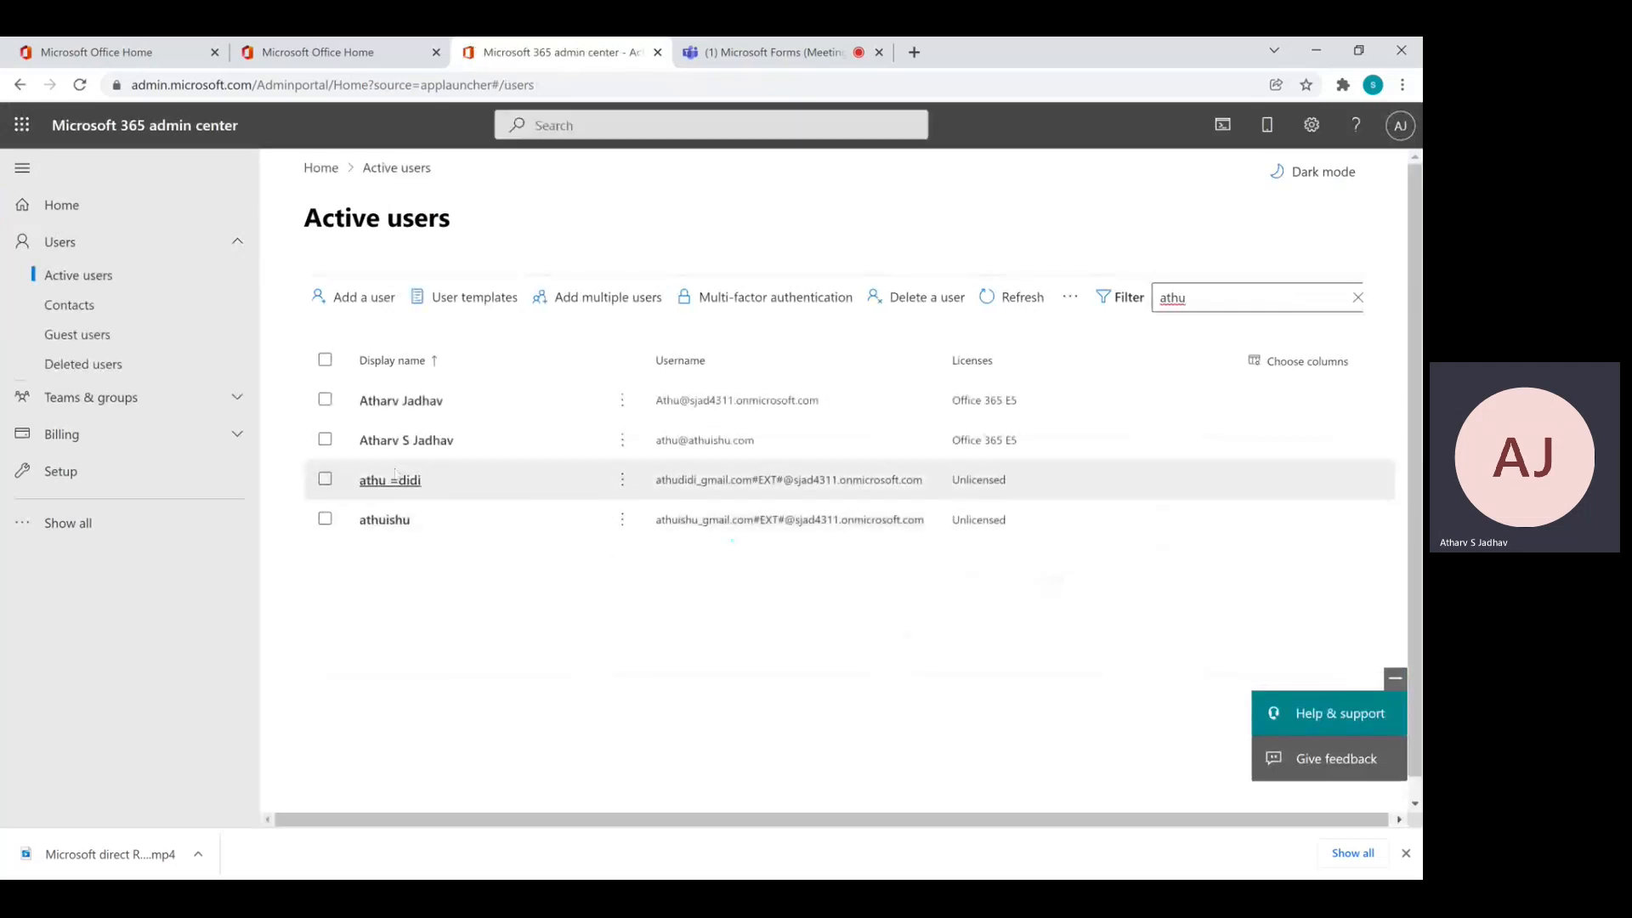
{"action": "left_click", "coordinate": [396, 446]}
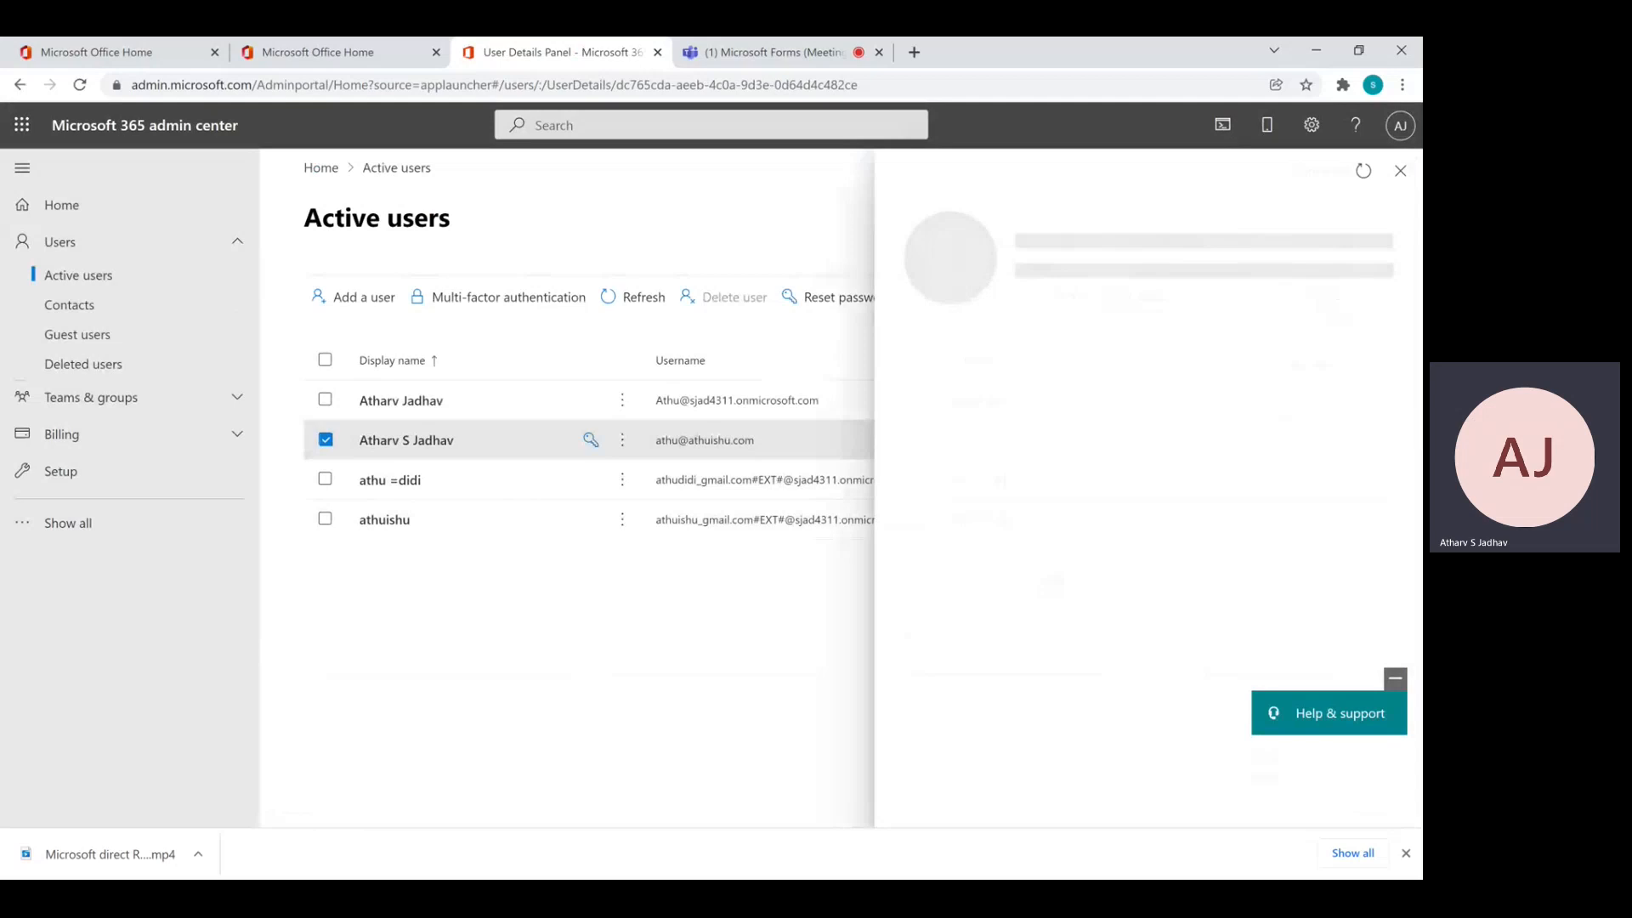
Confirm Microsoft Forms (Plan E5) stays enabled among the user's Office 365 E5 licensed apps
{"action": "left_click", "coordinate": [1098, 373]}
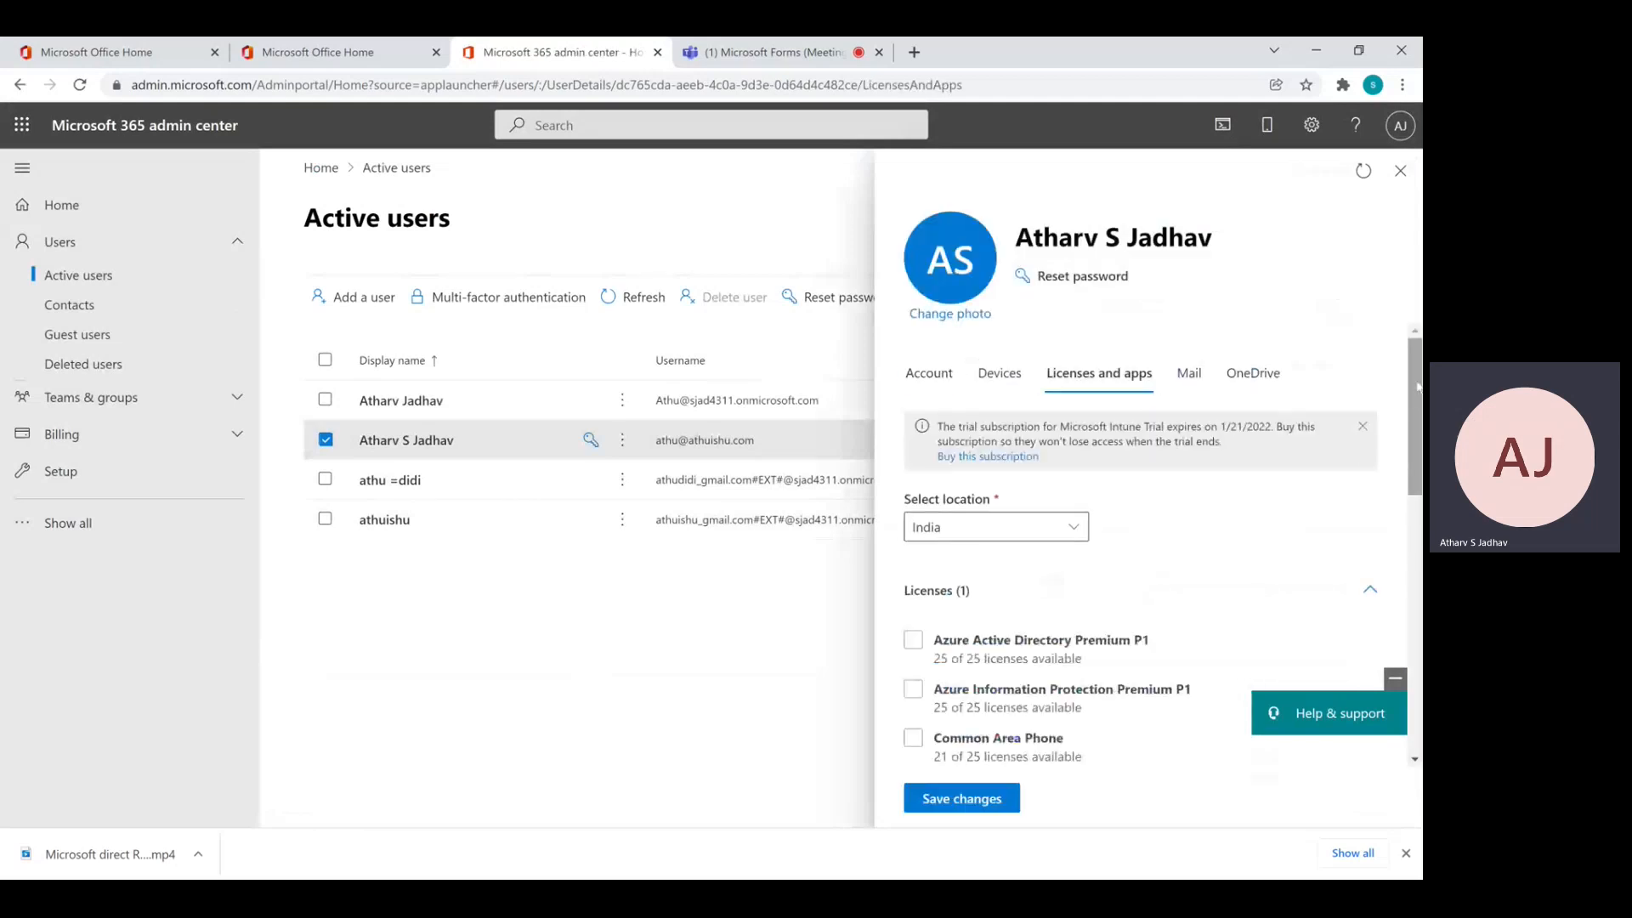
{"action": "left_click_drag", "start_coordinate": [1418, 384], "coordinate": [1411, 678]}
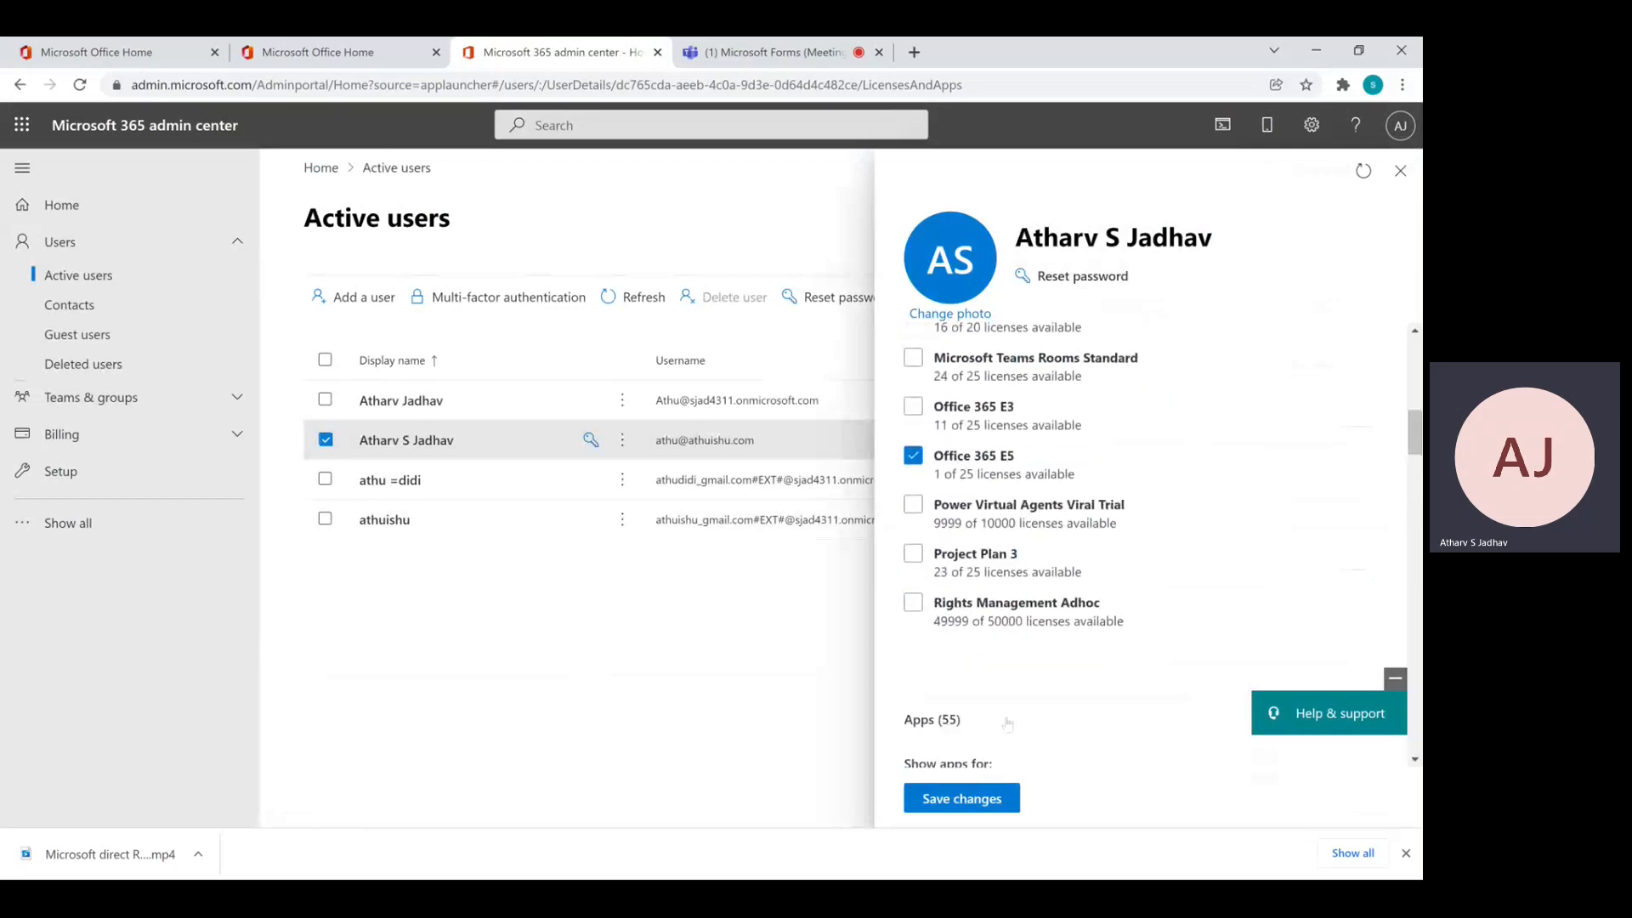
{"action": "left_click_drag", "start_coordinate": [1415, 450], "coordinate": [1417, 589]}
{"action": "left_click", "coordinate": [912, 667]}
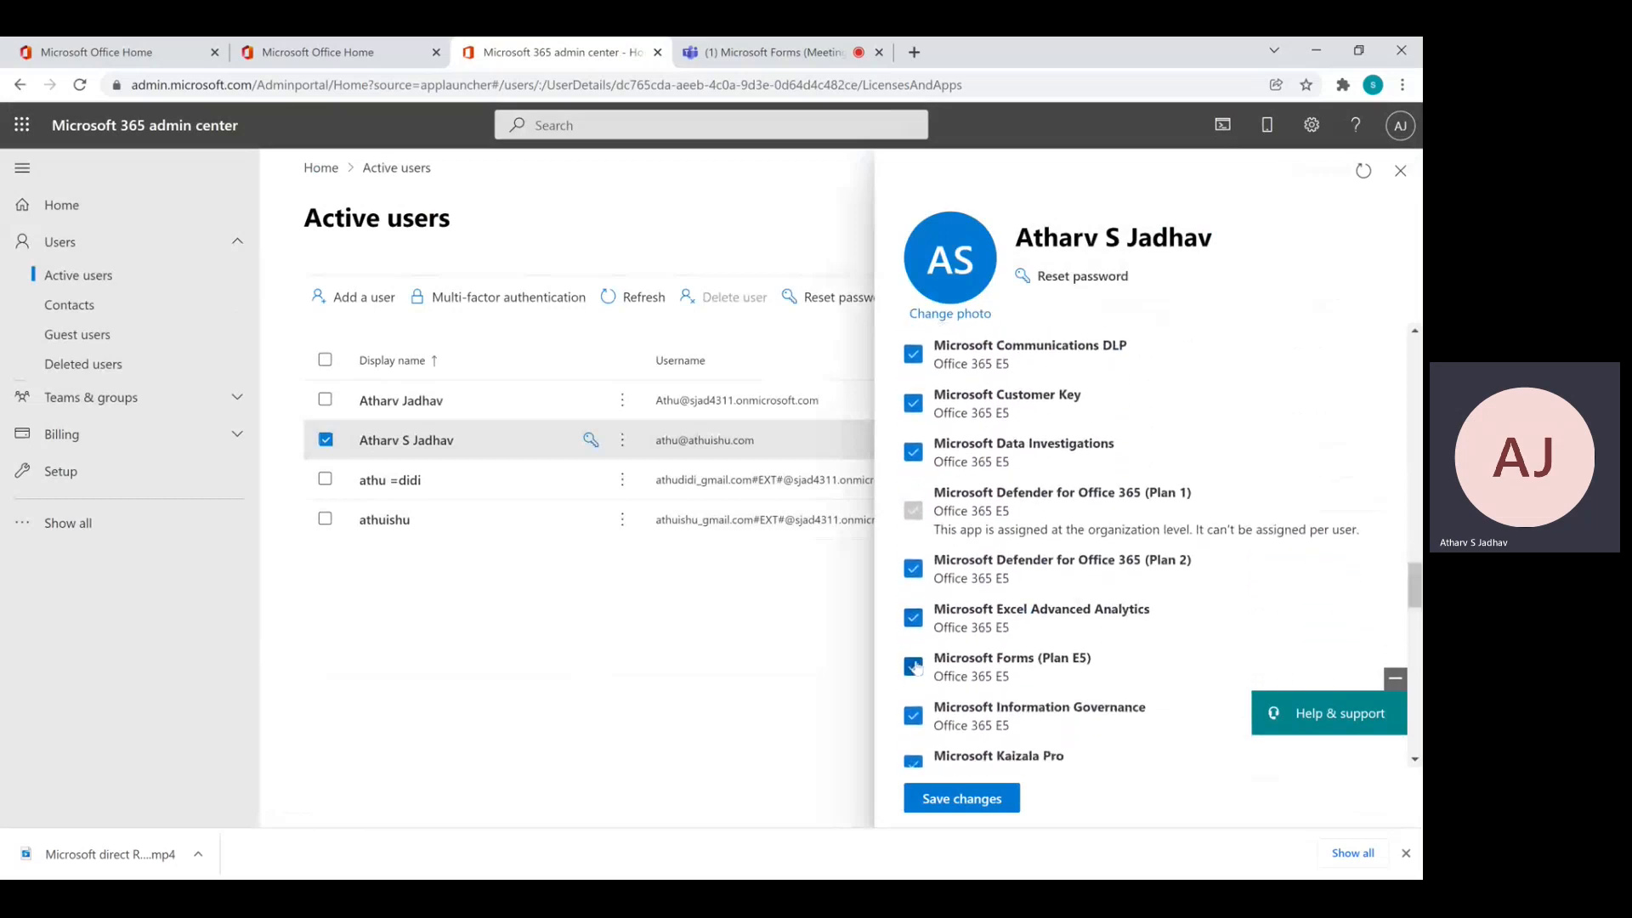
{"action": "left_click", "coordinate": [912, 666]}
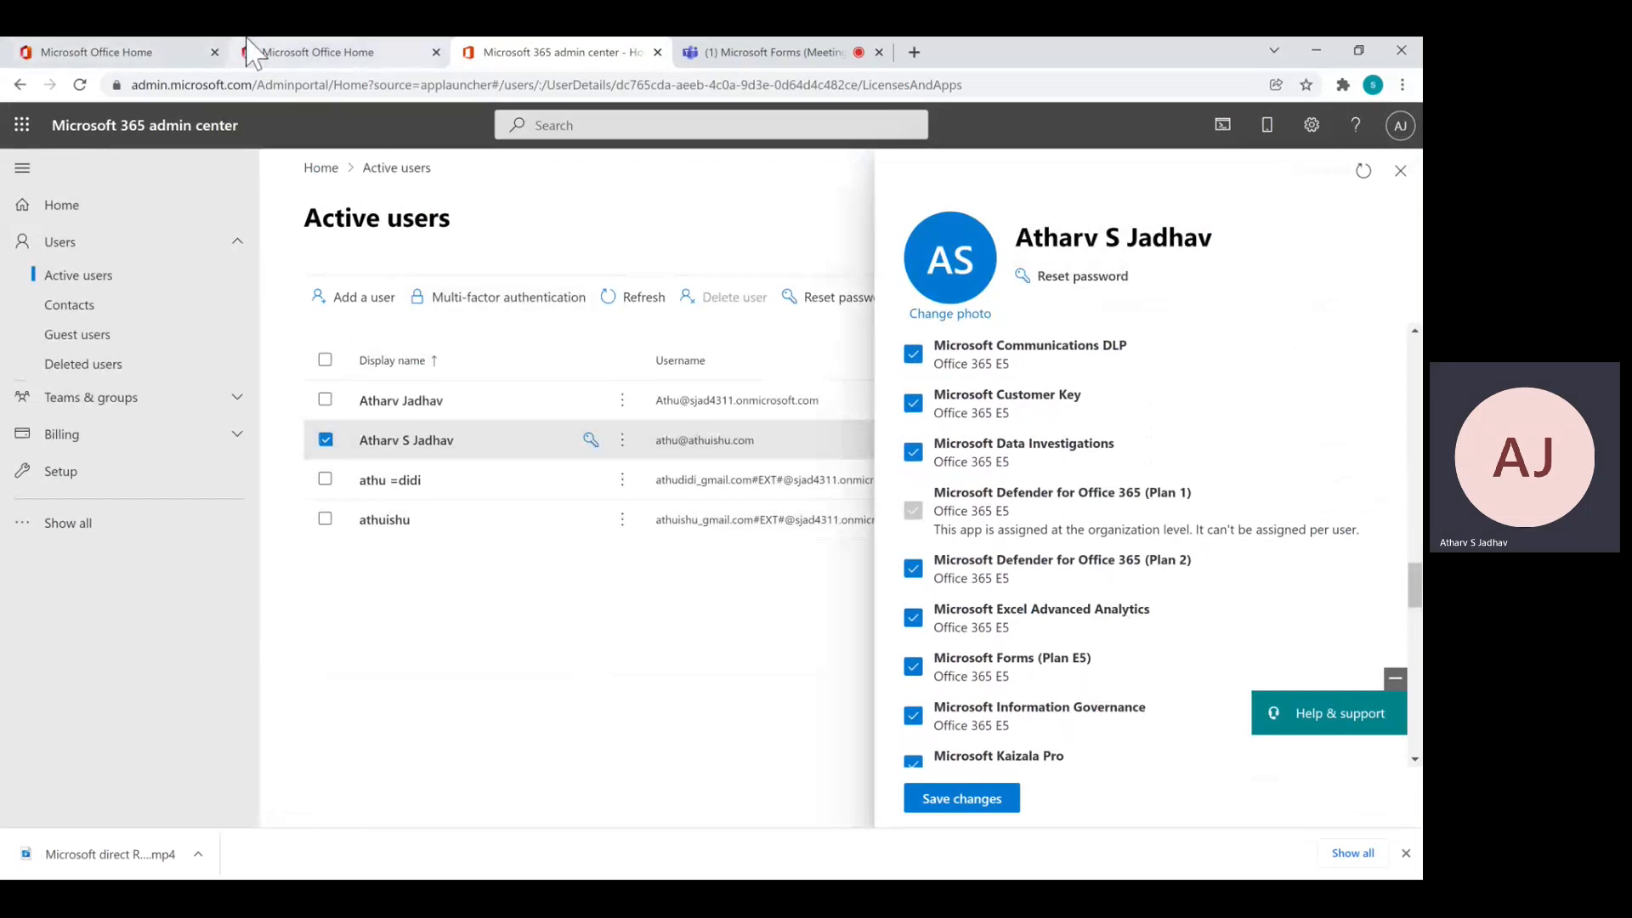
{"action": "left_click", "coordinate": [21, 141]}
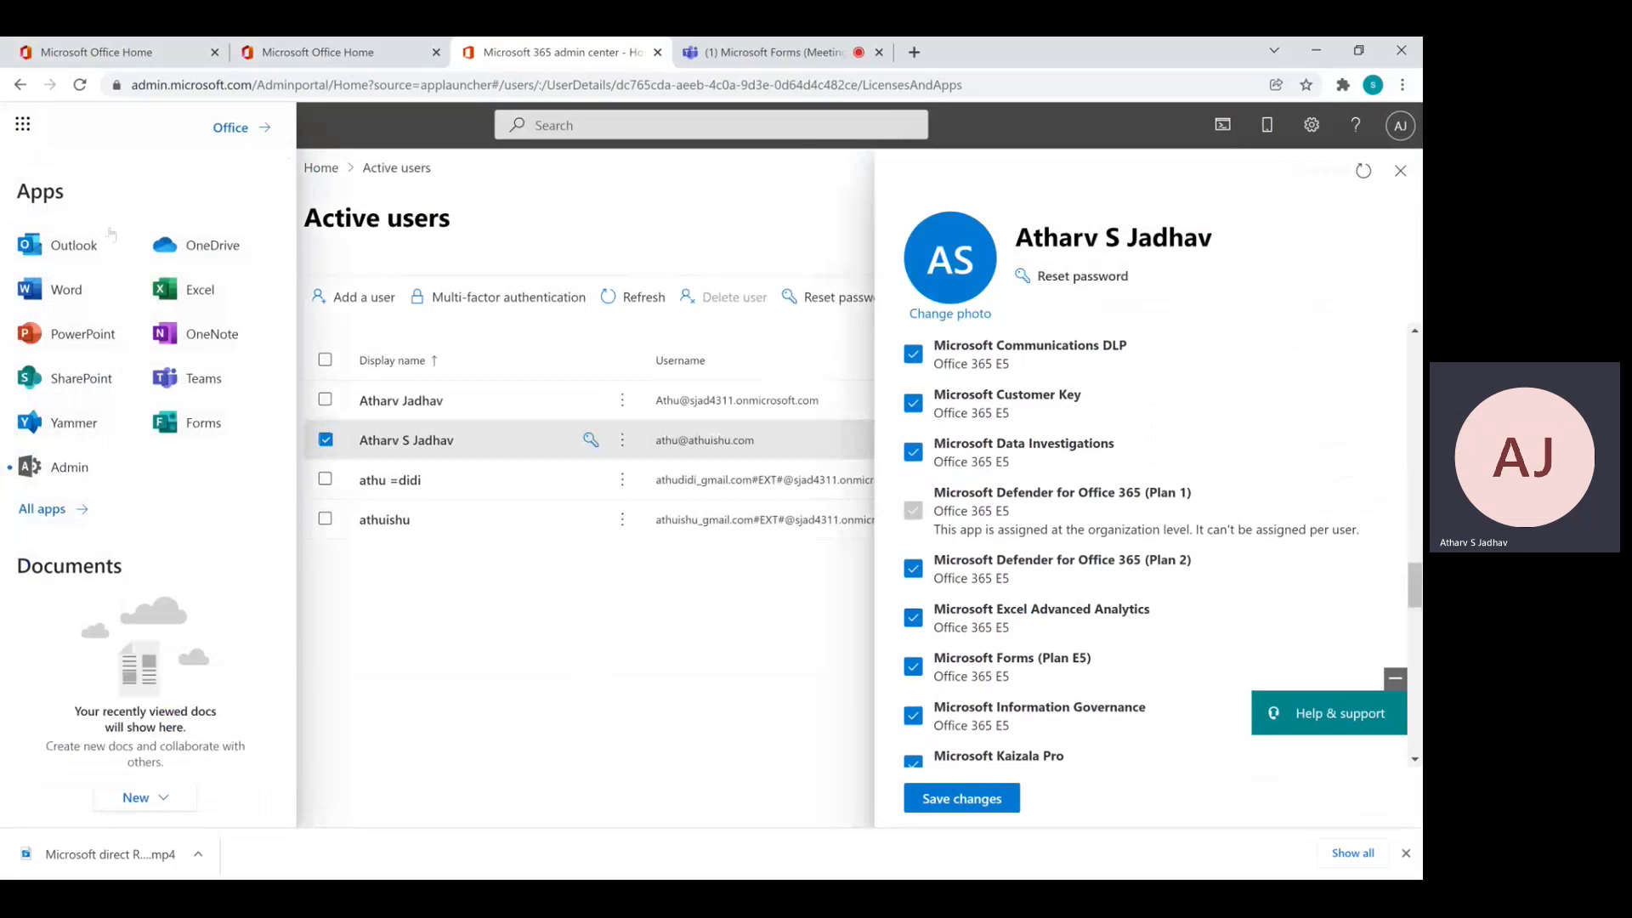
Launch Microsoft Forms from the apps list, then close its tab
{"action": "left_click", "coordinate": [201, 440]}
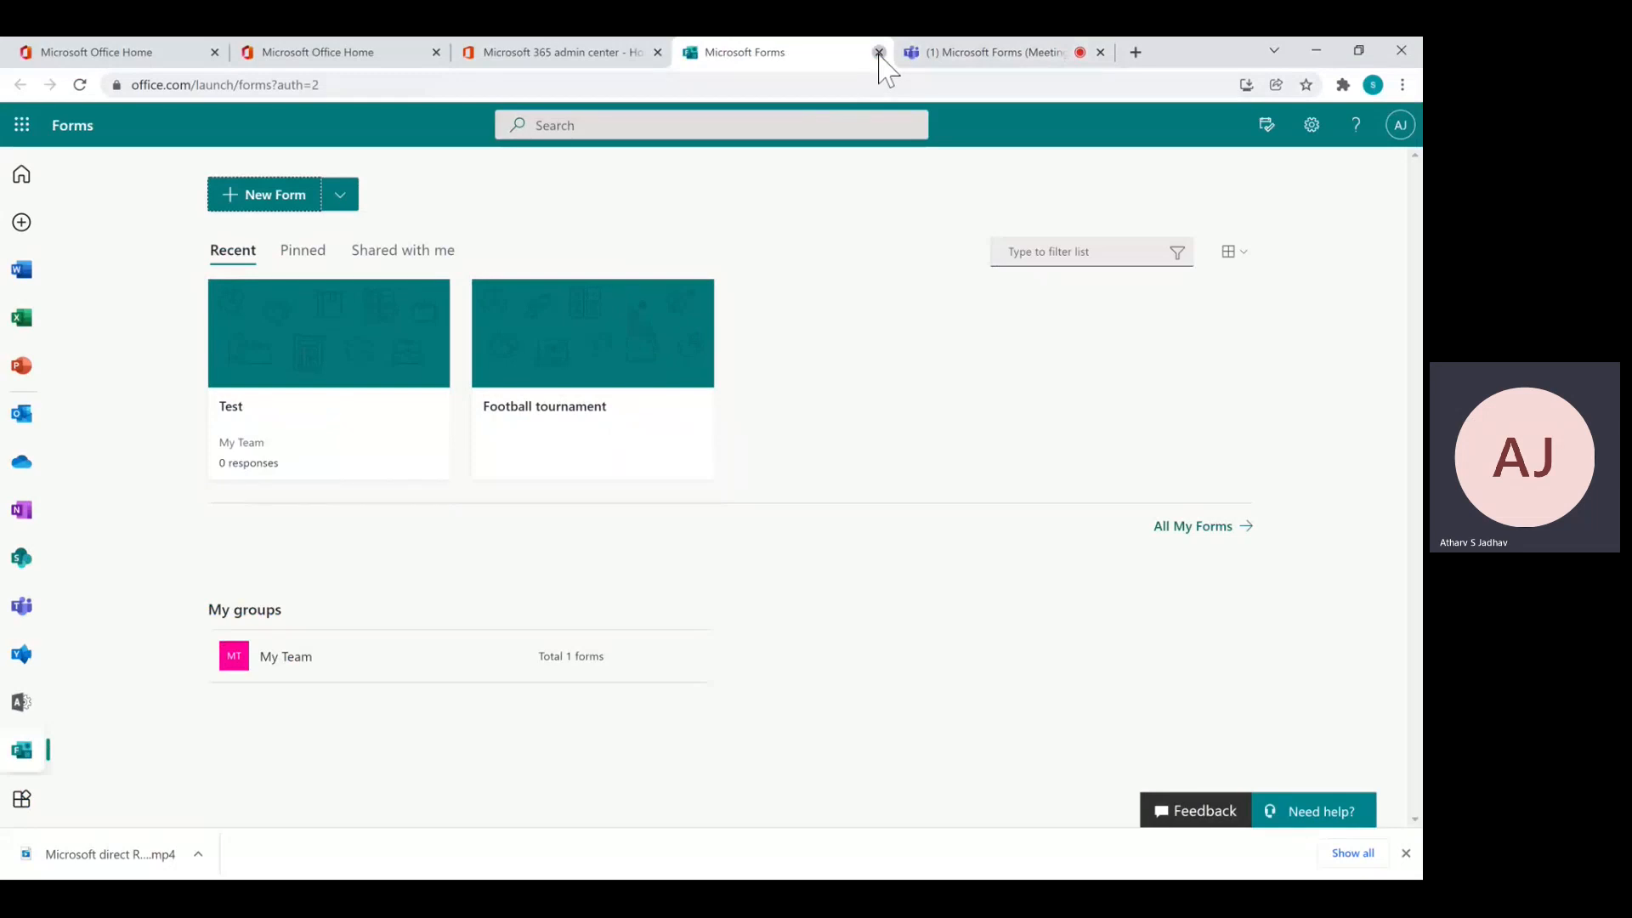
{"action": "left_click", "coordinate": [878, 54]}
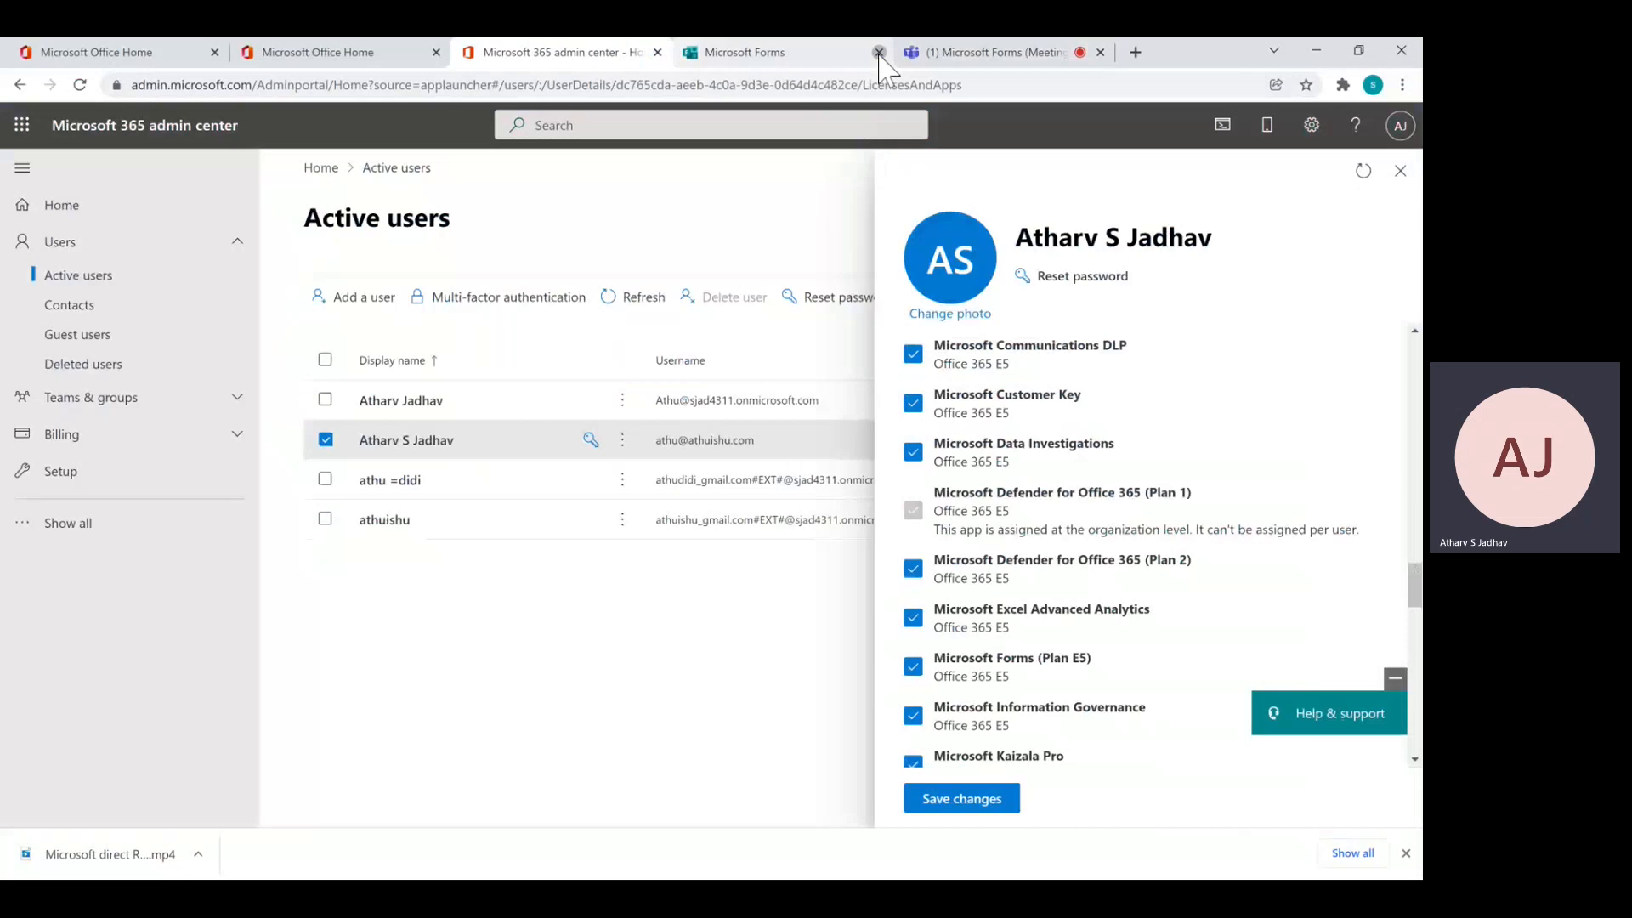
{"action": "left_click", "coordinate": [878, 52]}
Go to forms.office.com in a new browser tab
{"action": "key", "text": "ctrl+t"}
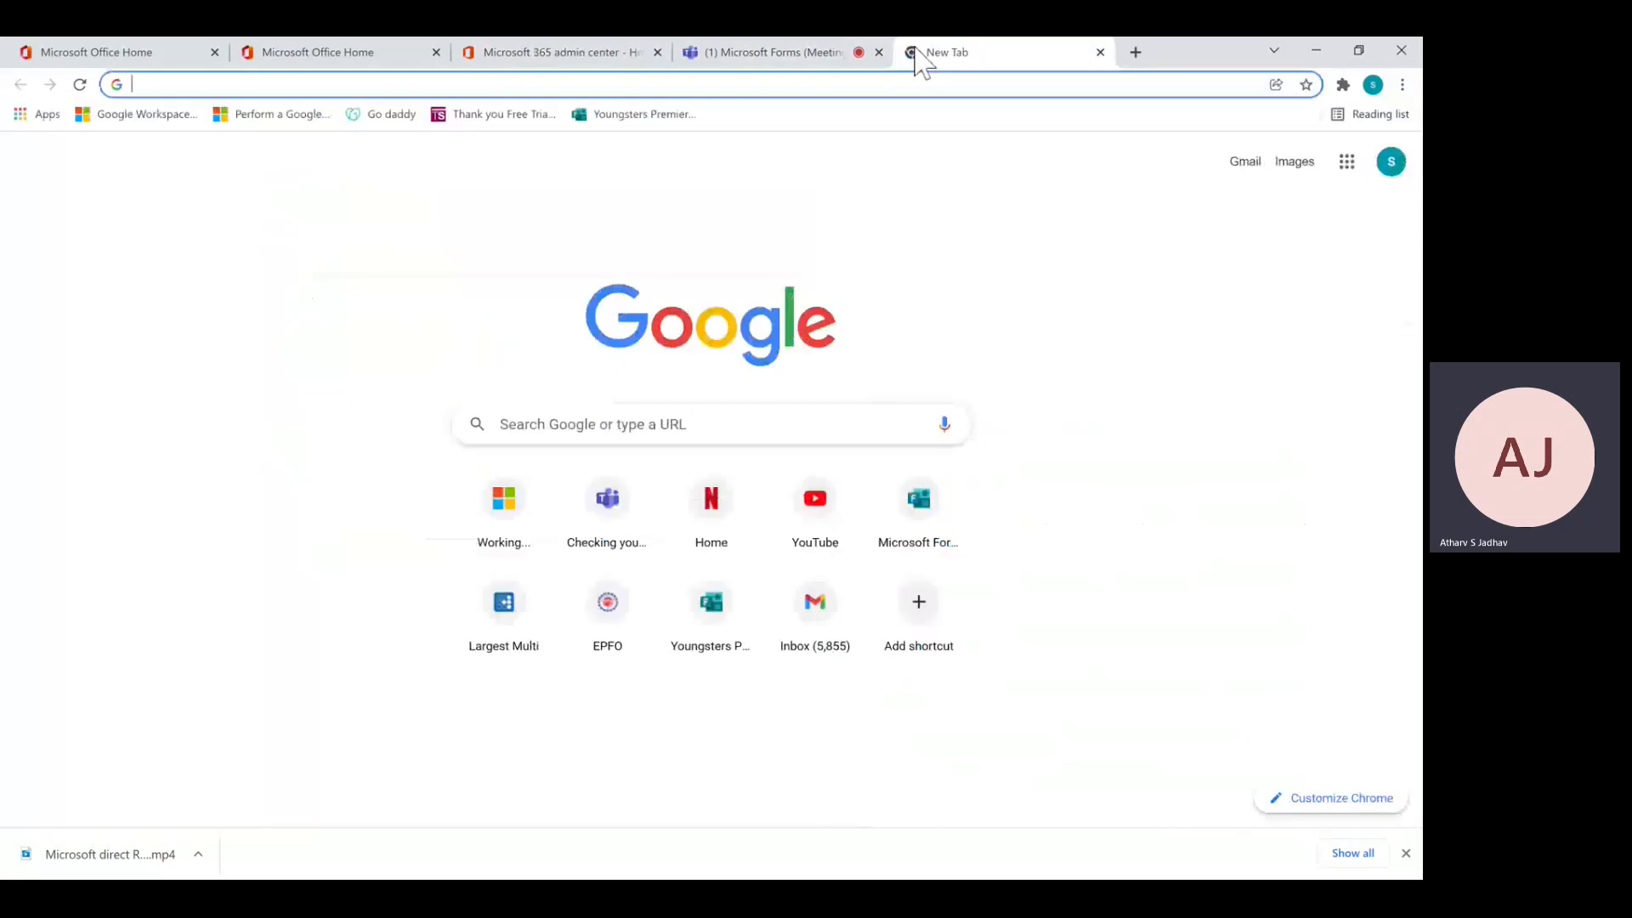
{"action": "type", "text": "form"}
{"action": "key", "text": "Return"}
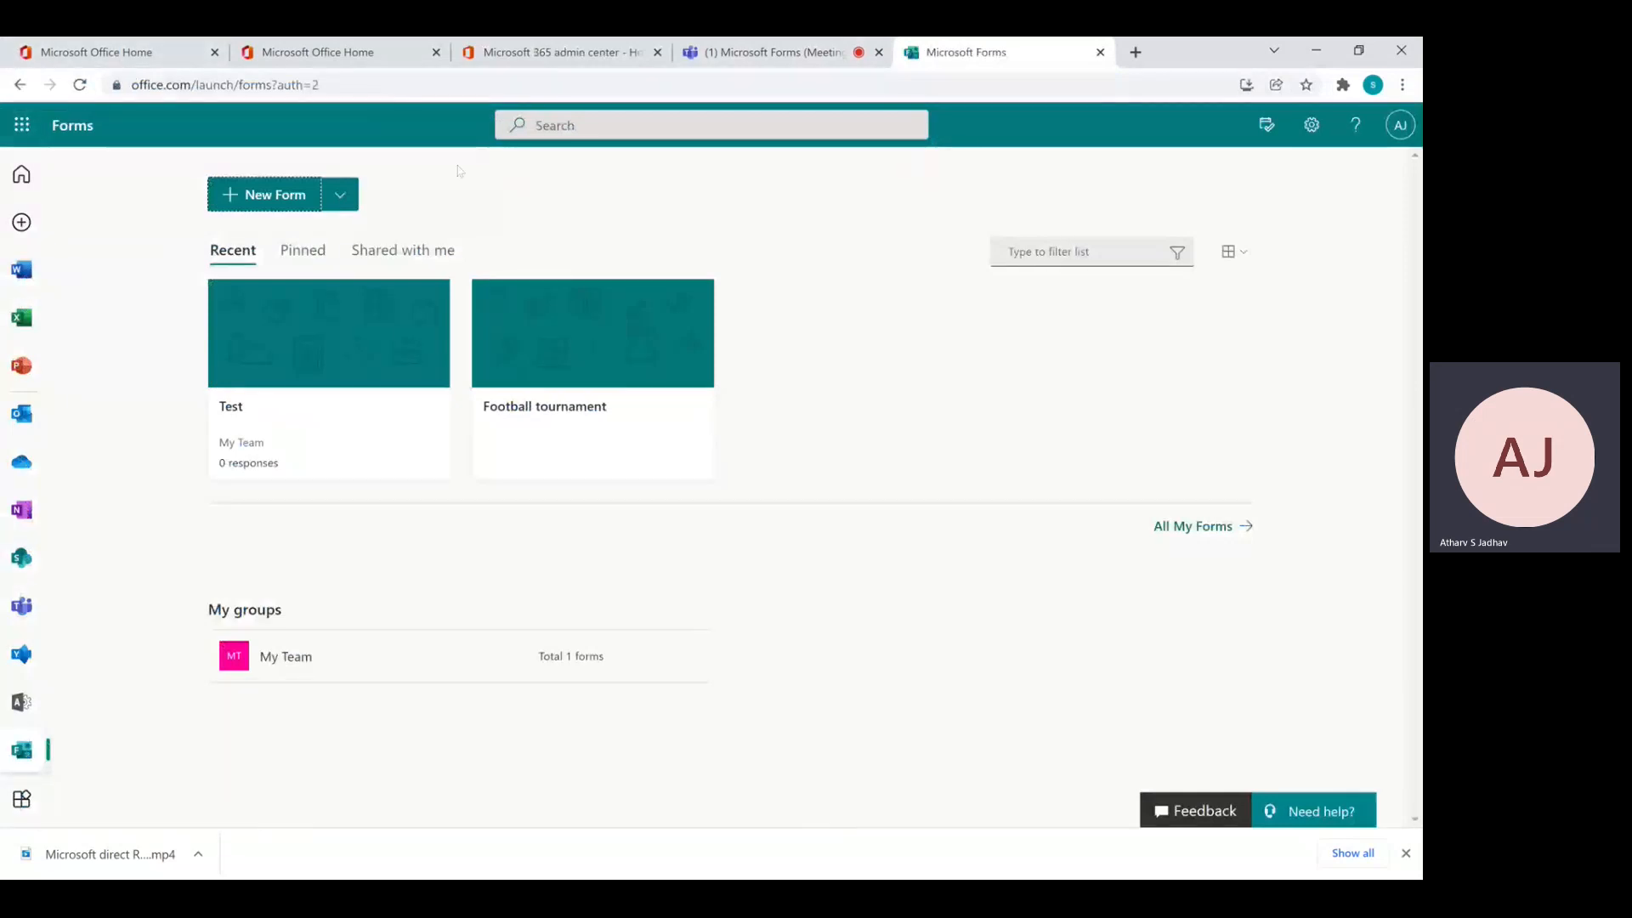
Create a new quiz from the New Form dropdown
{"action": "left_click", "coordinate": [340, 195]}
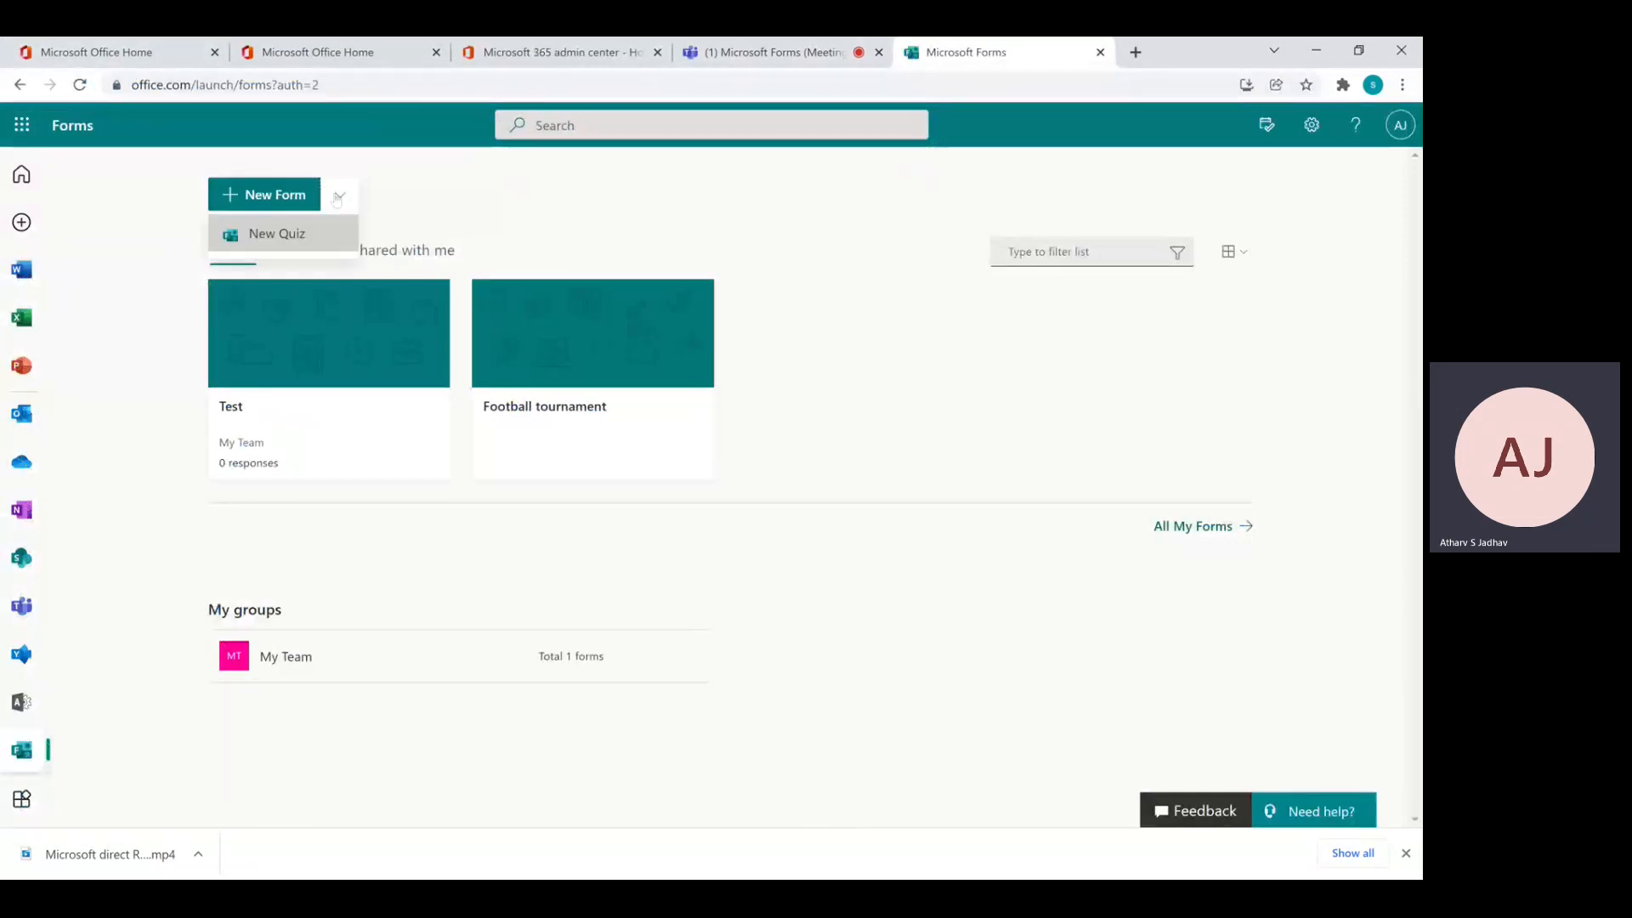
{"action": "left_click", "coordinate": [283, 244]}
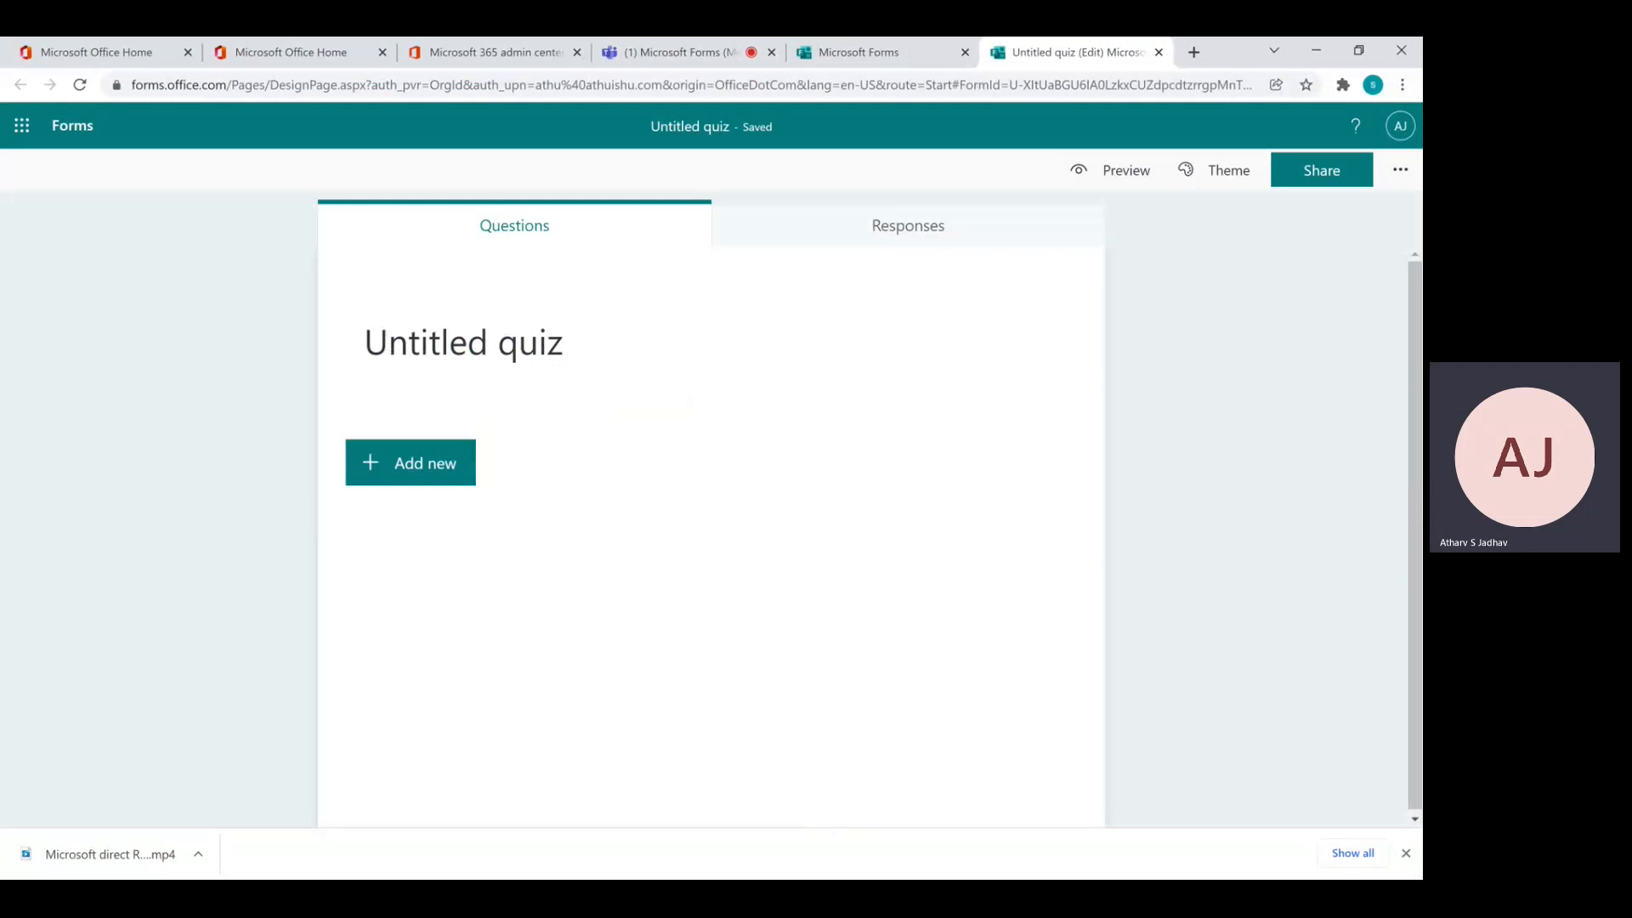
Rename the untitled quiz to 'Football trournament'
{"action": "left_click", "coordinate": [613, 346]}
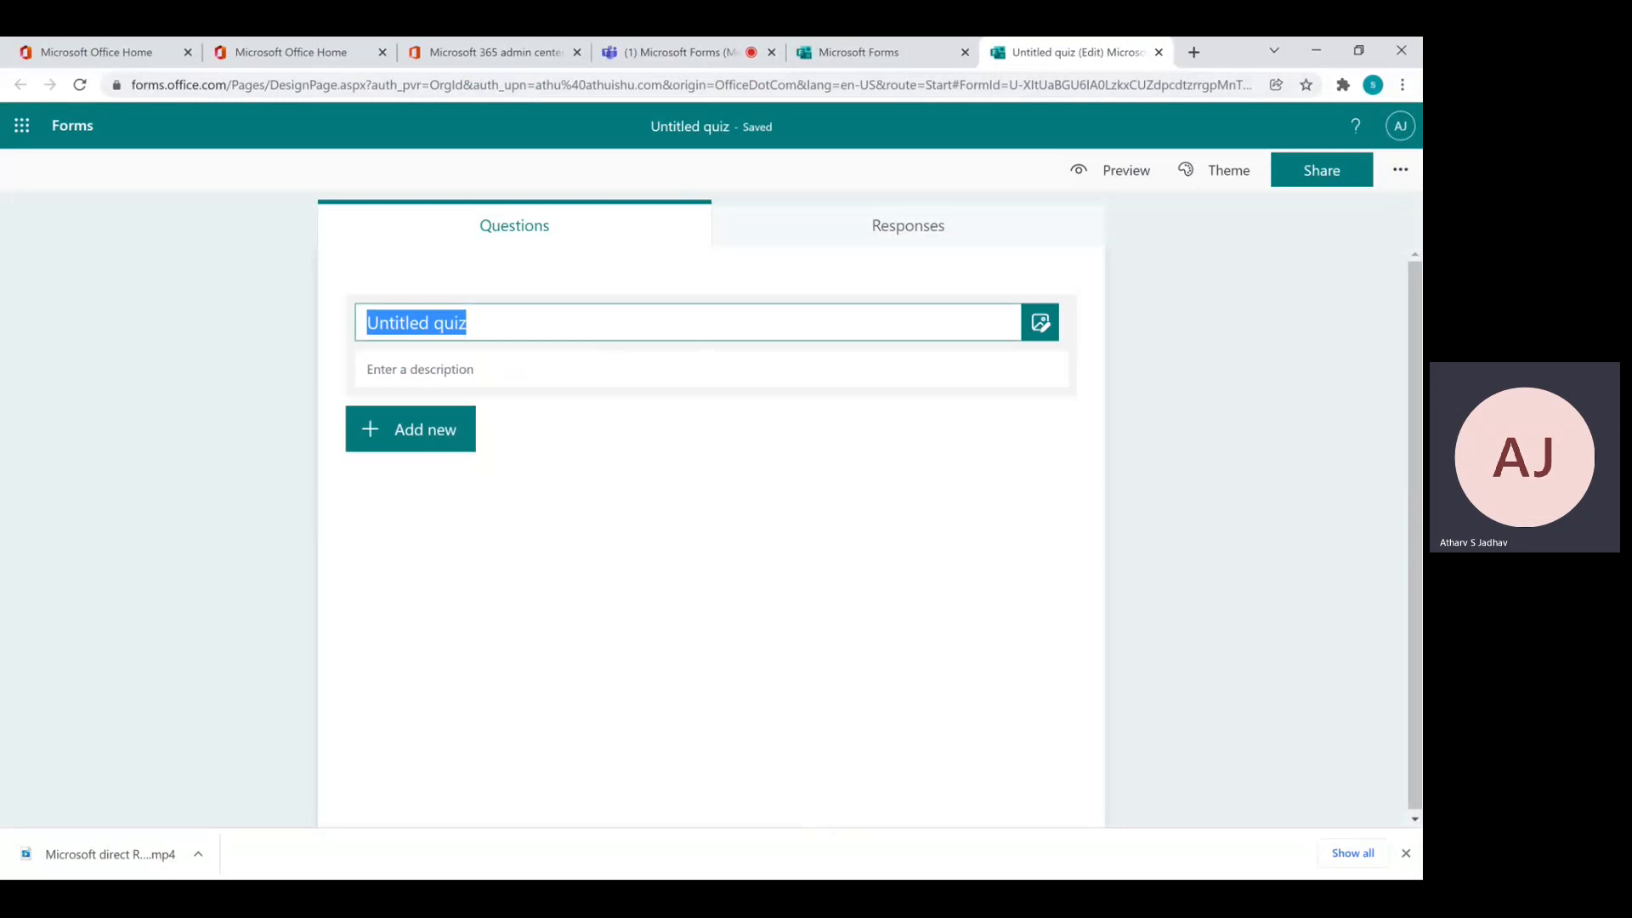
{"action": "type", "text": "Football trournament"}
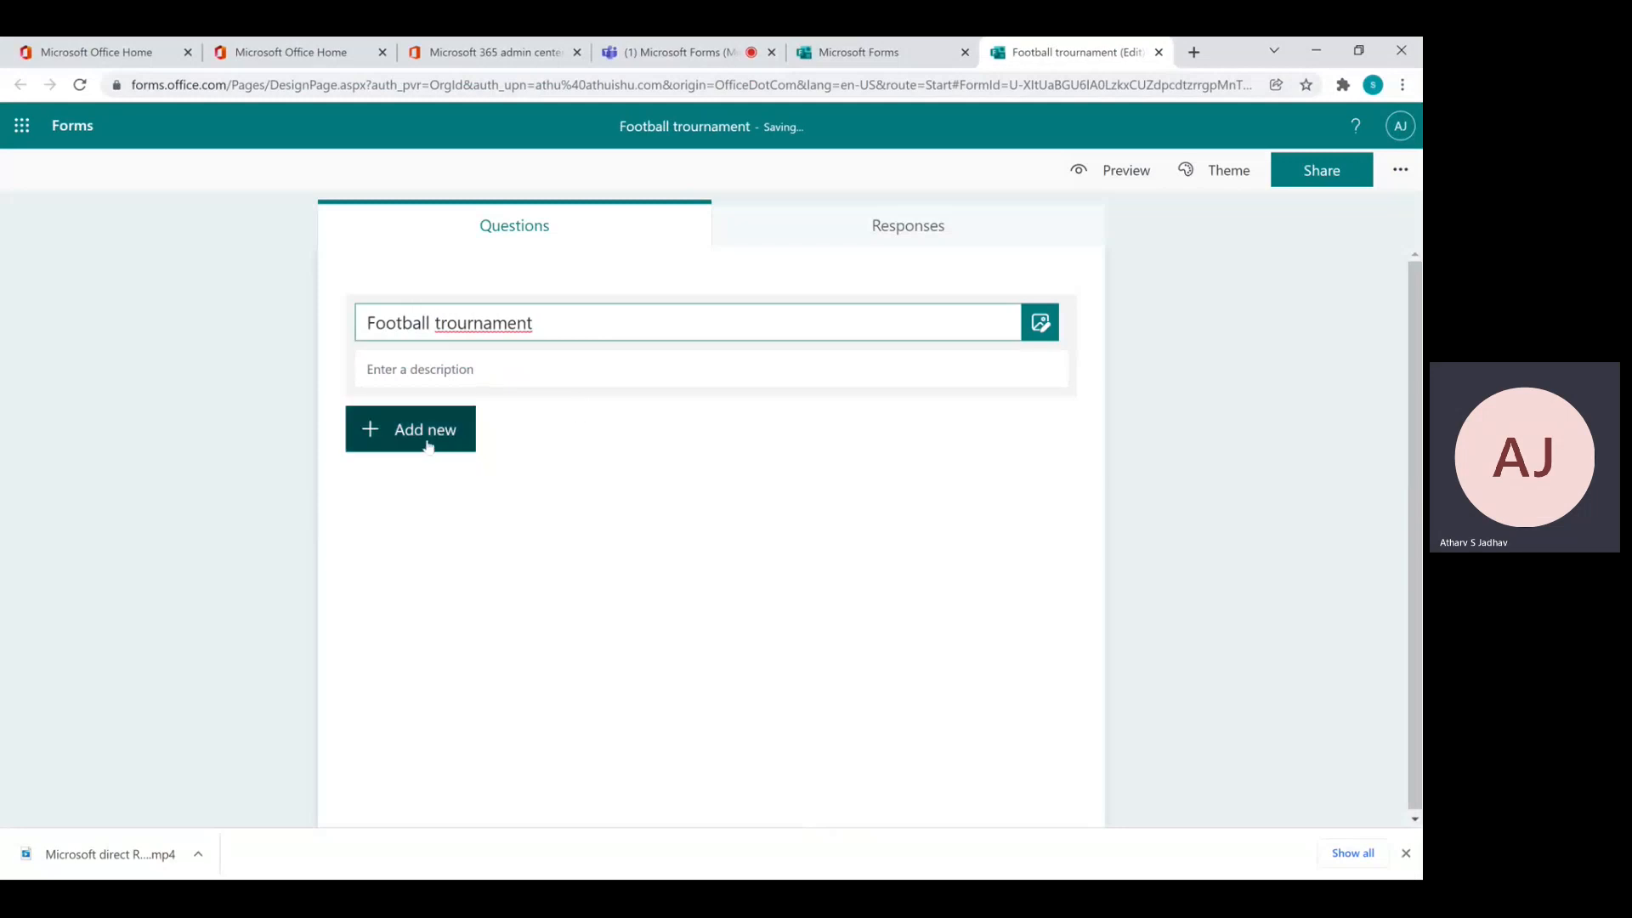
{"action": "left_click", "coordinate": [427, 447]}
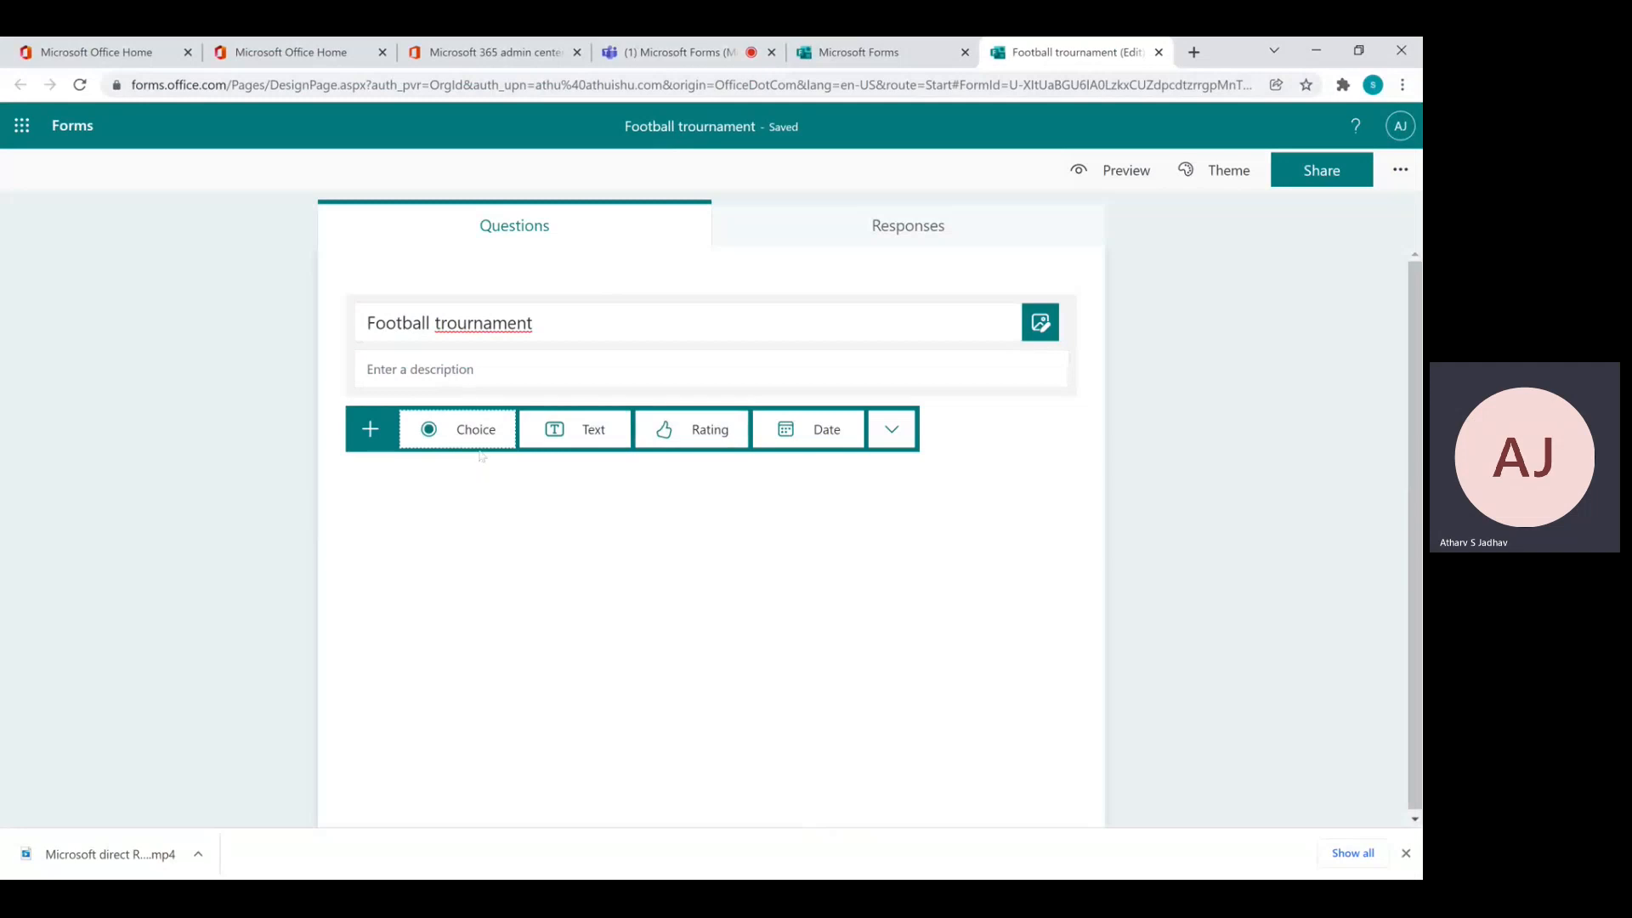
Add required Text question 1, 'Please enter your name'
{"action": "left_click", "coordinate": [598, 440]}
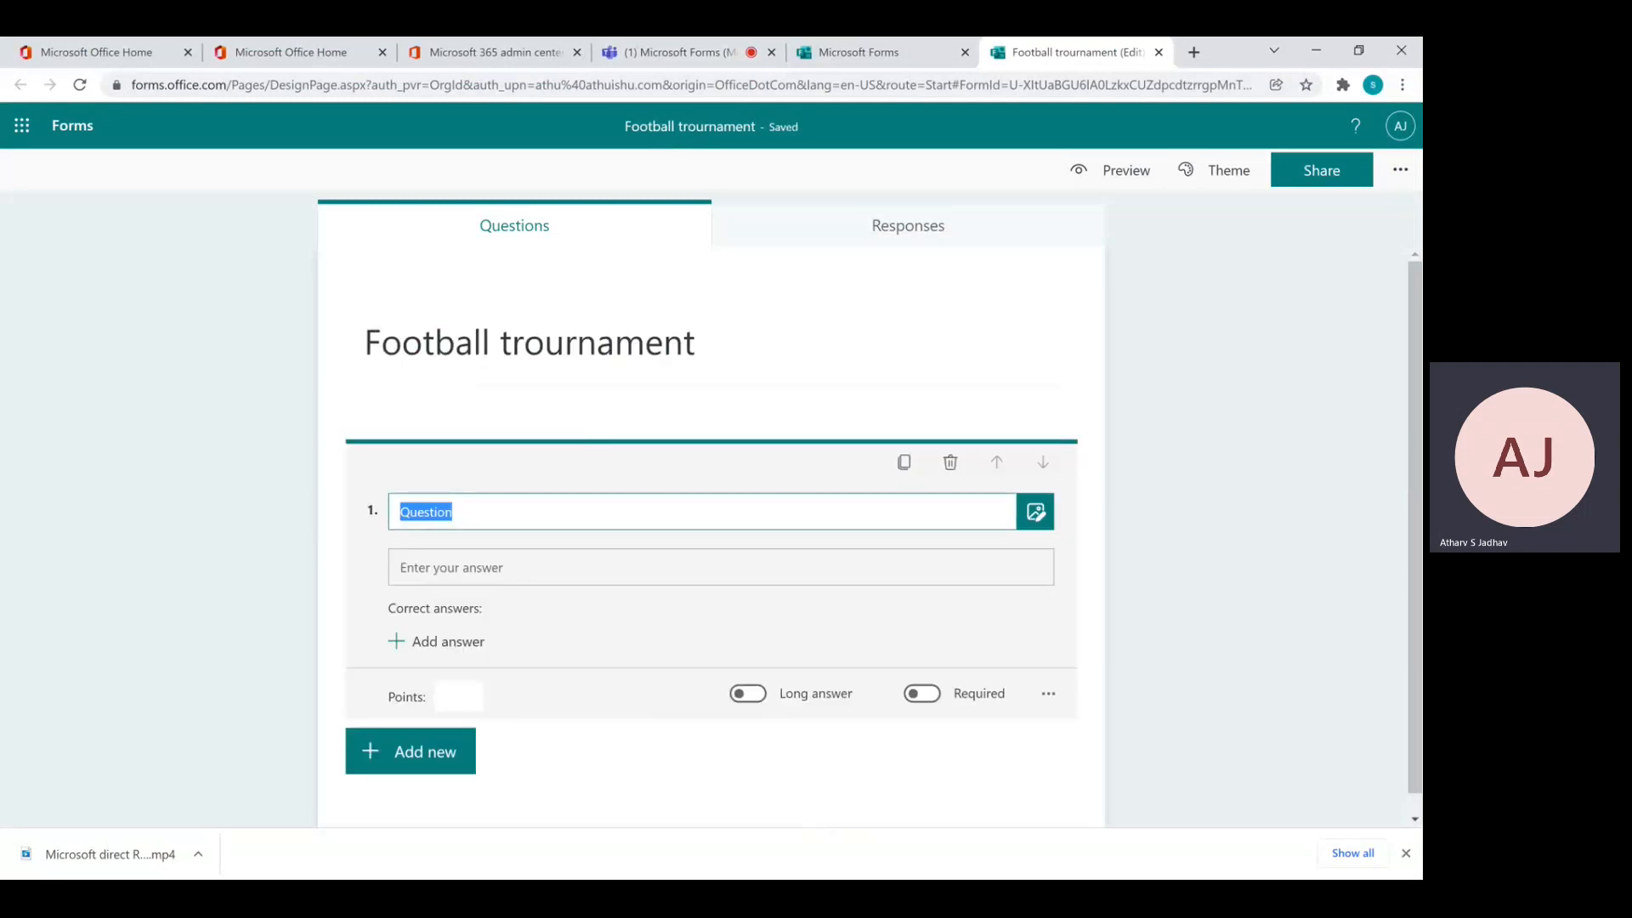
{"action": "type", "text": "Please enter your name"}
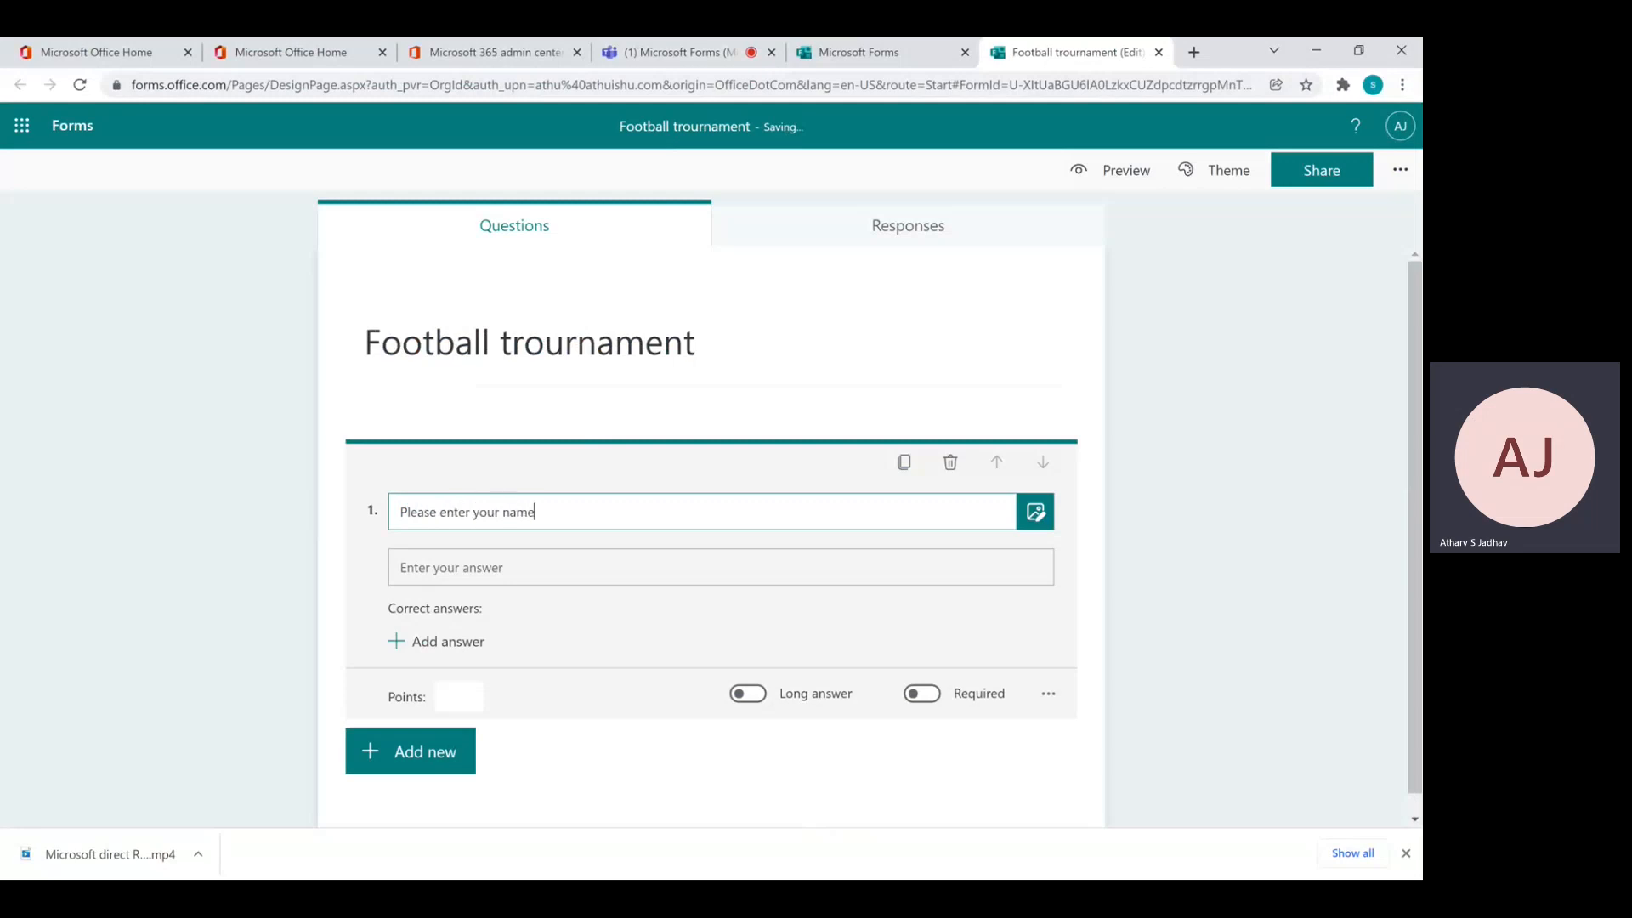
{"action": "left_click", "coordinate": [504, 574]}
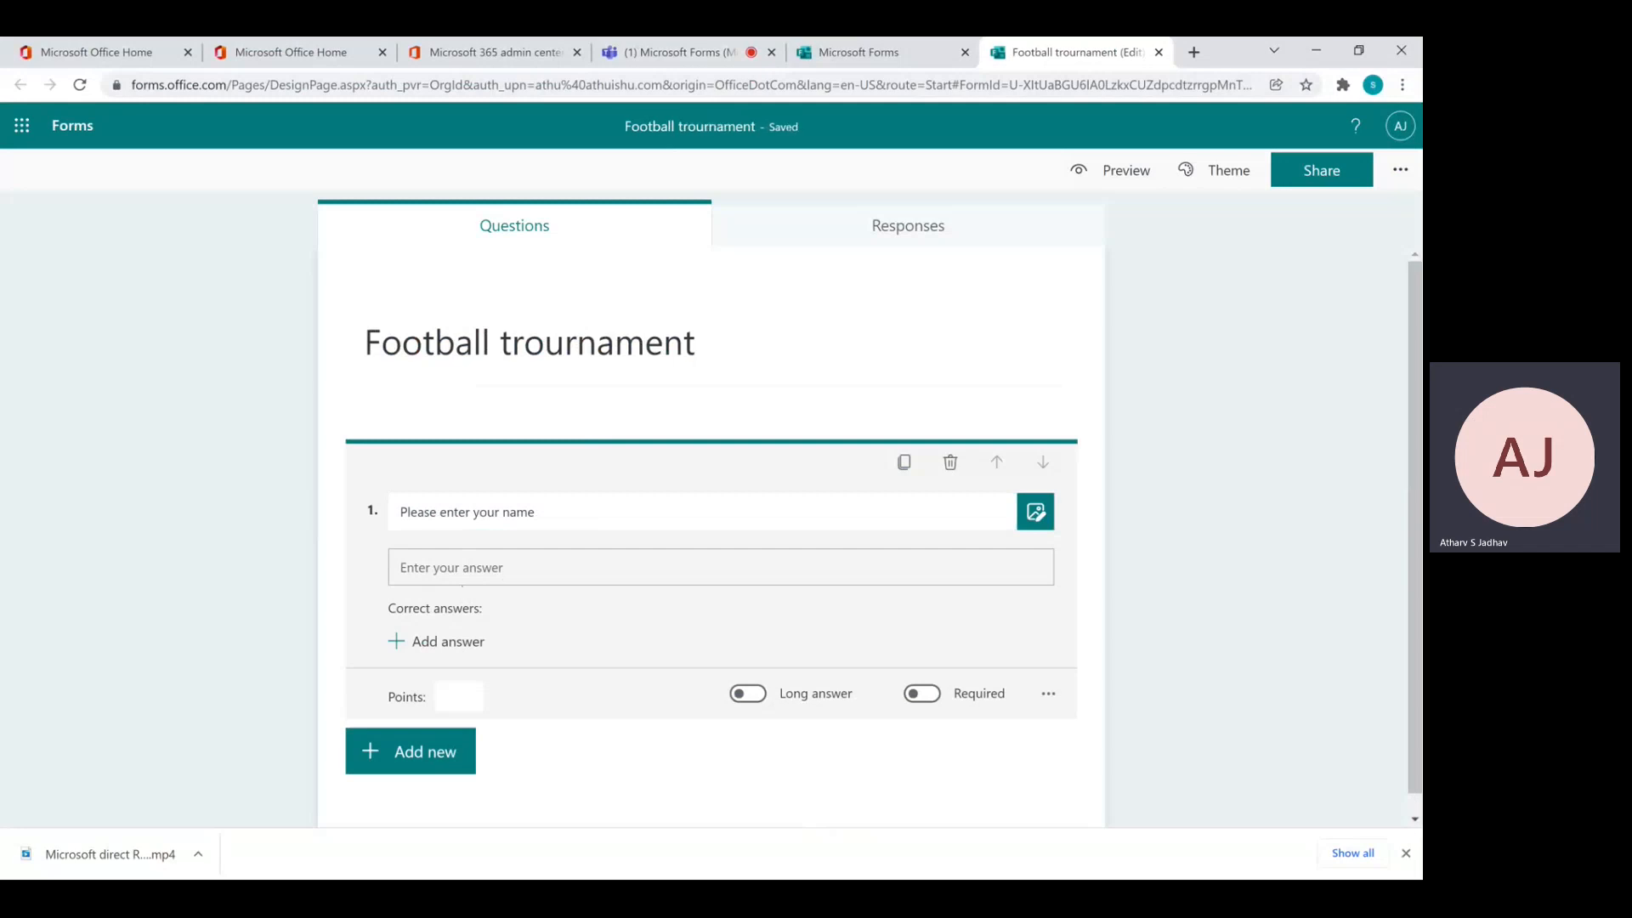
{"action": "left_click", "coordinate": [934, 702]}
Add Choice question 2 titled 'Playing possition'
{"action": "left_click", "coordinate": [431, 759]}
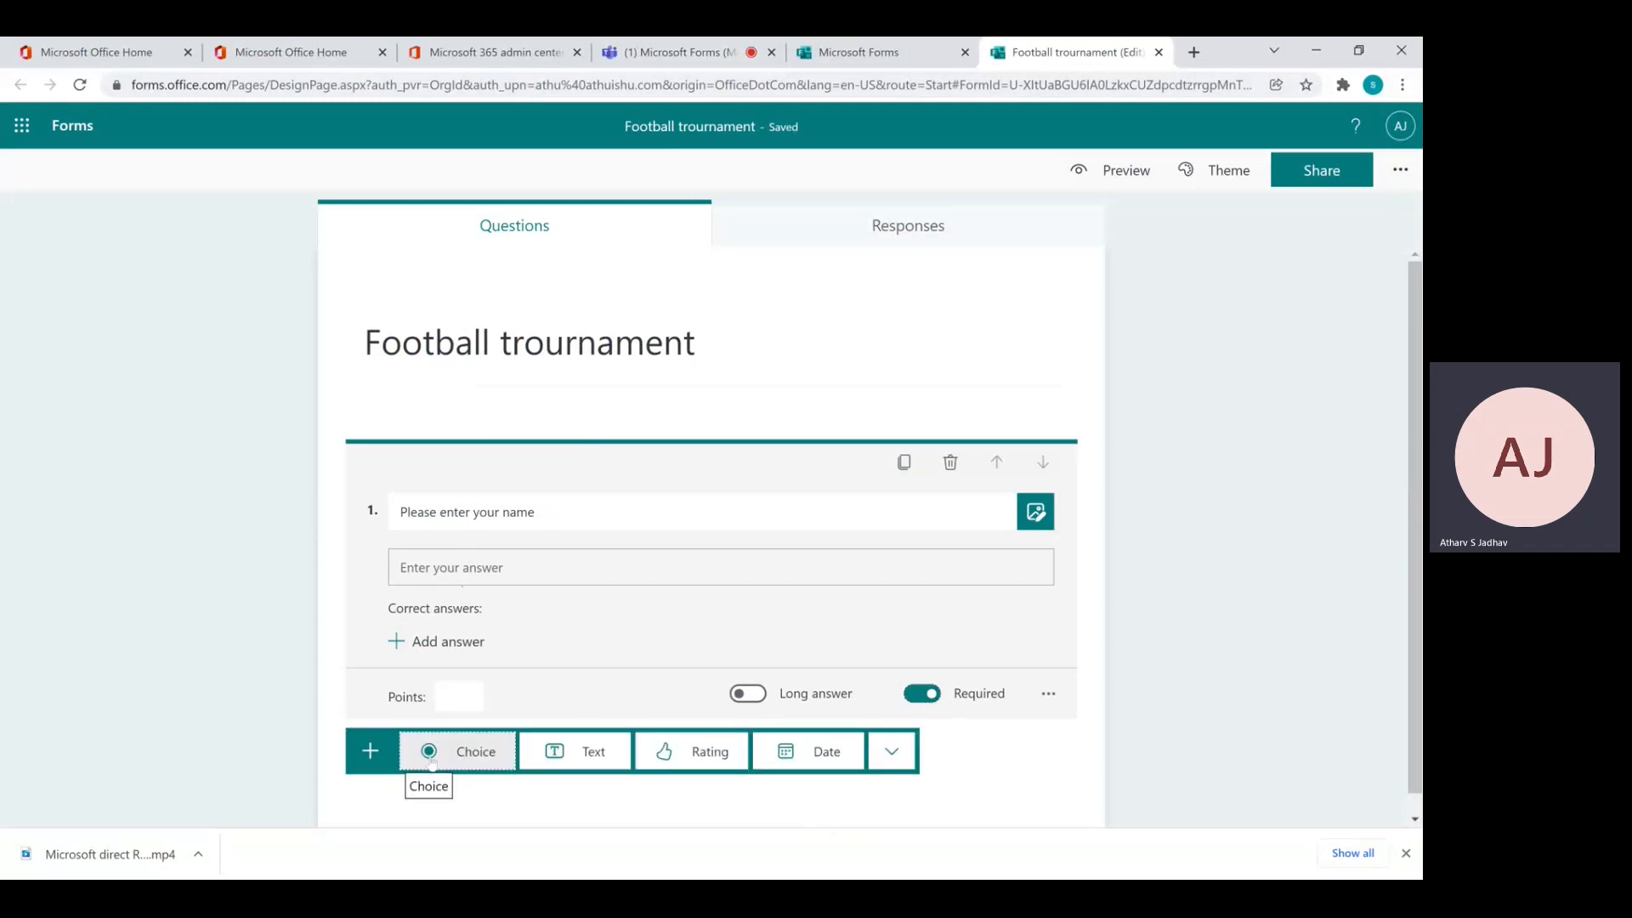
{"action": "left_click_drag", "start_coordinate": [1416, 446], "coordinate": [1416, 559]}
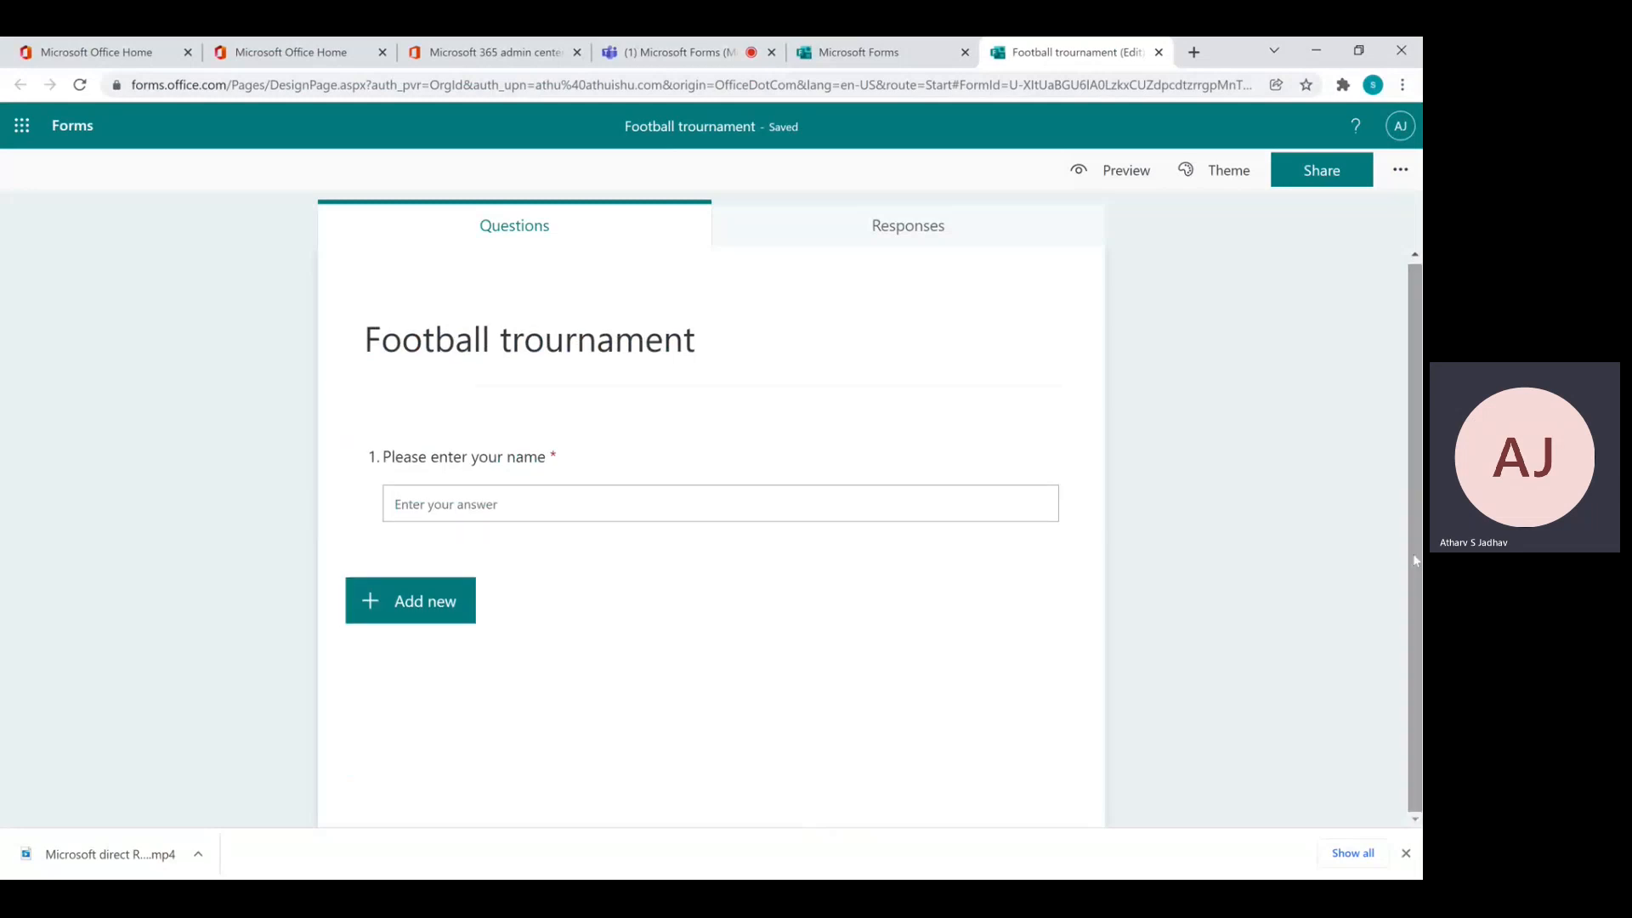
{"action": "left_click", "coordinate": [415, 621]}
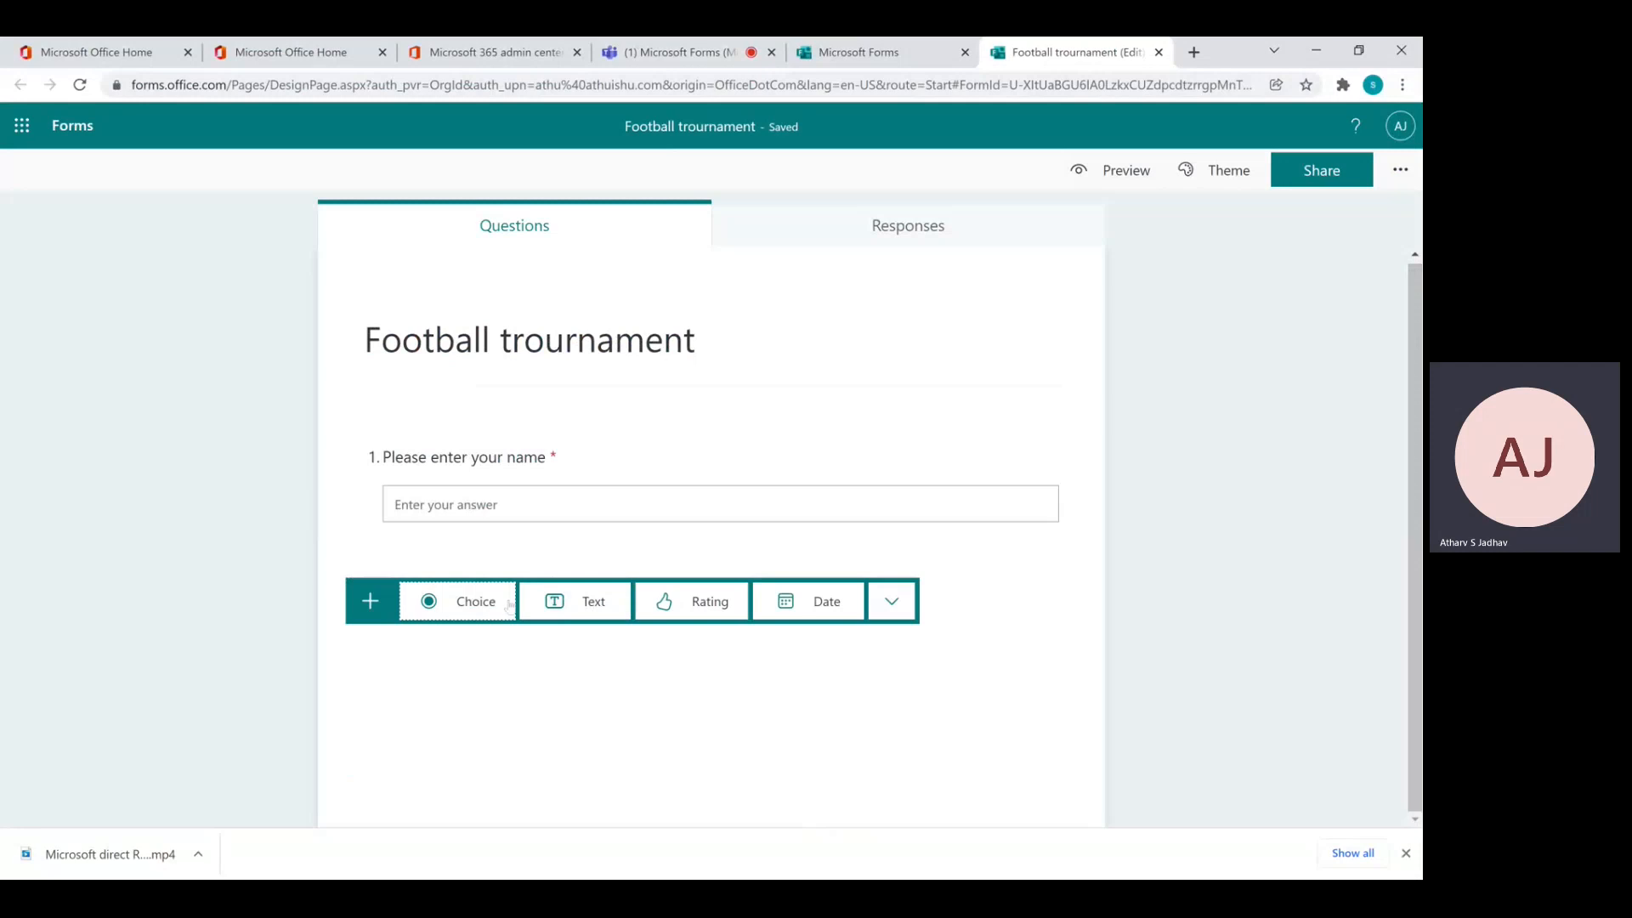
{"action": "left_click", "coordinate": [480, 605]}
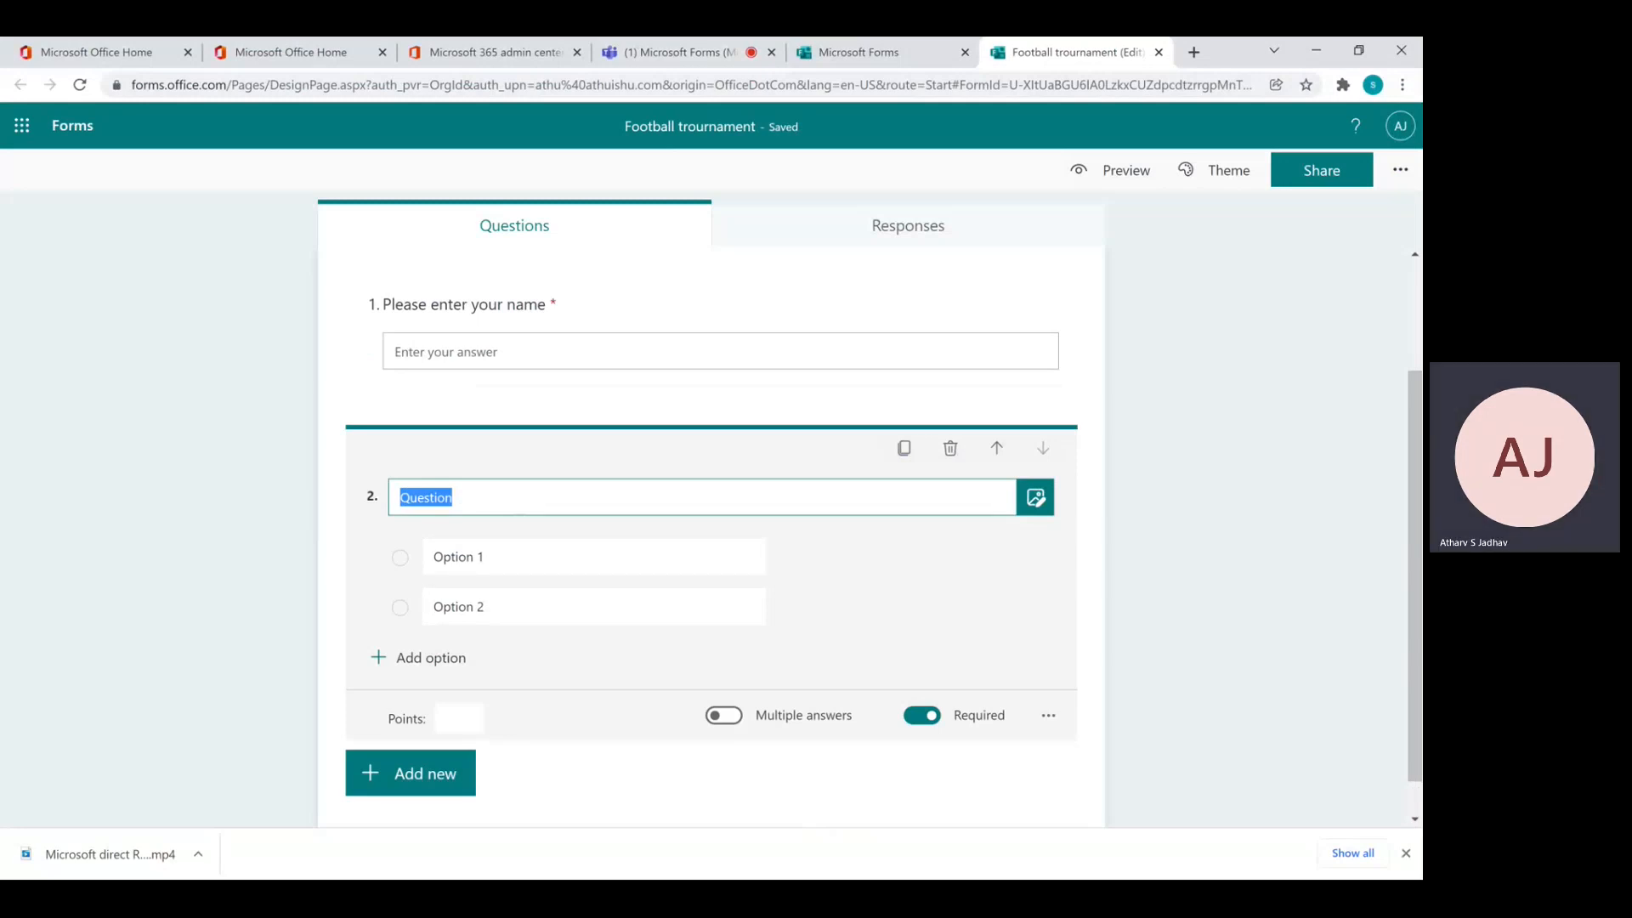
{"action": "type", "text": "Pla"}
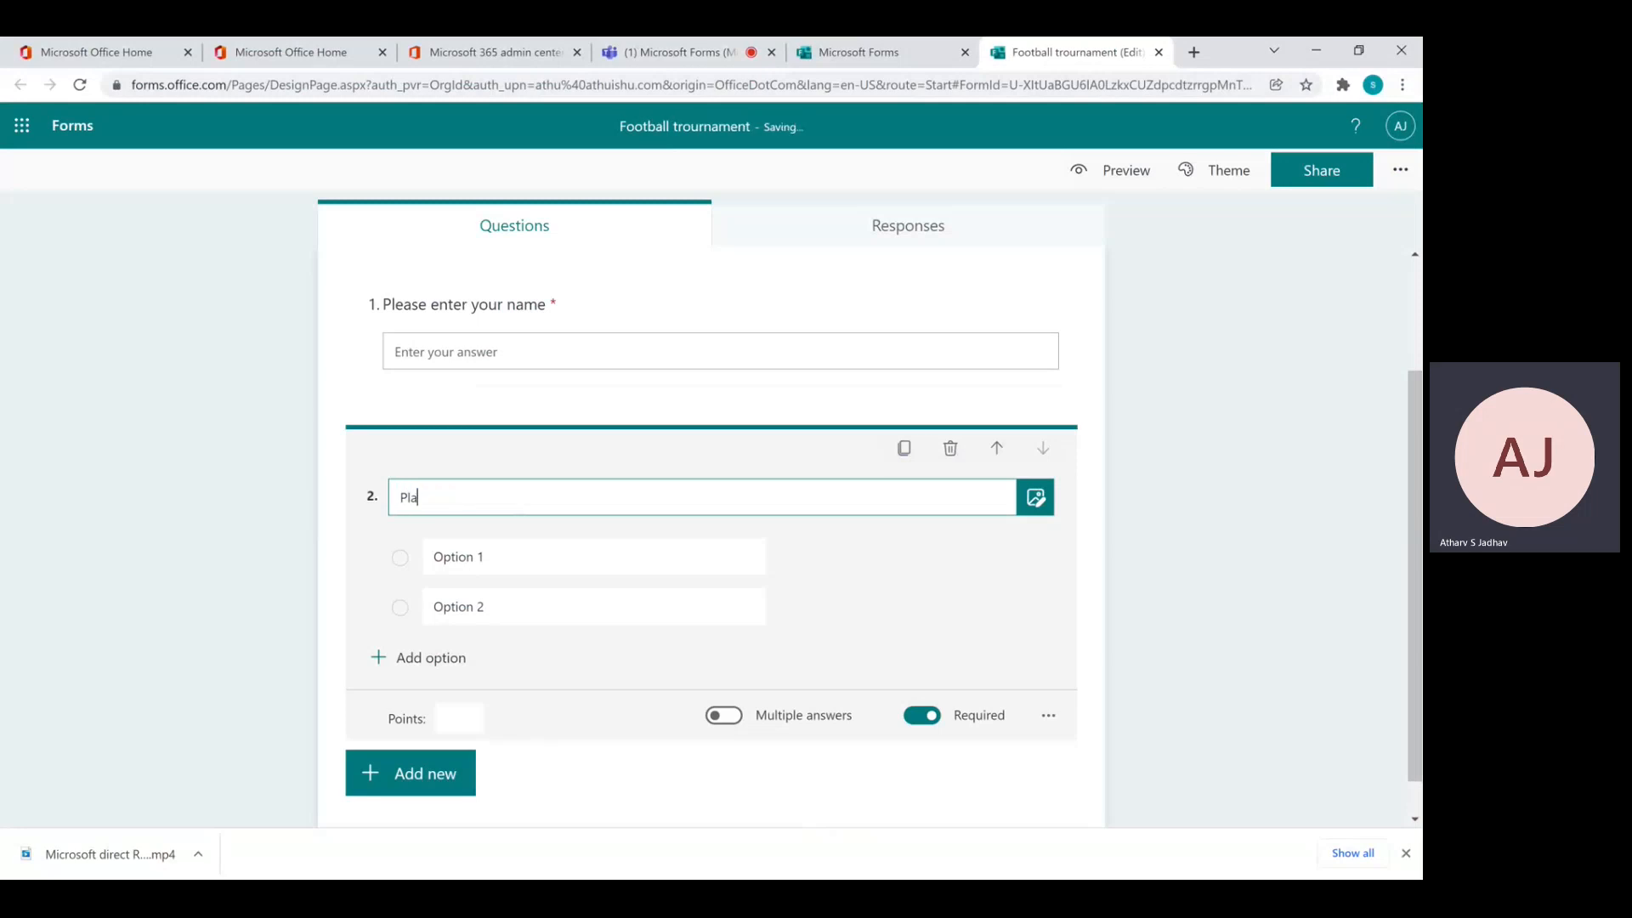
{"action": "type", "text": "ying possition"}
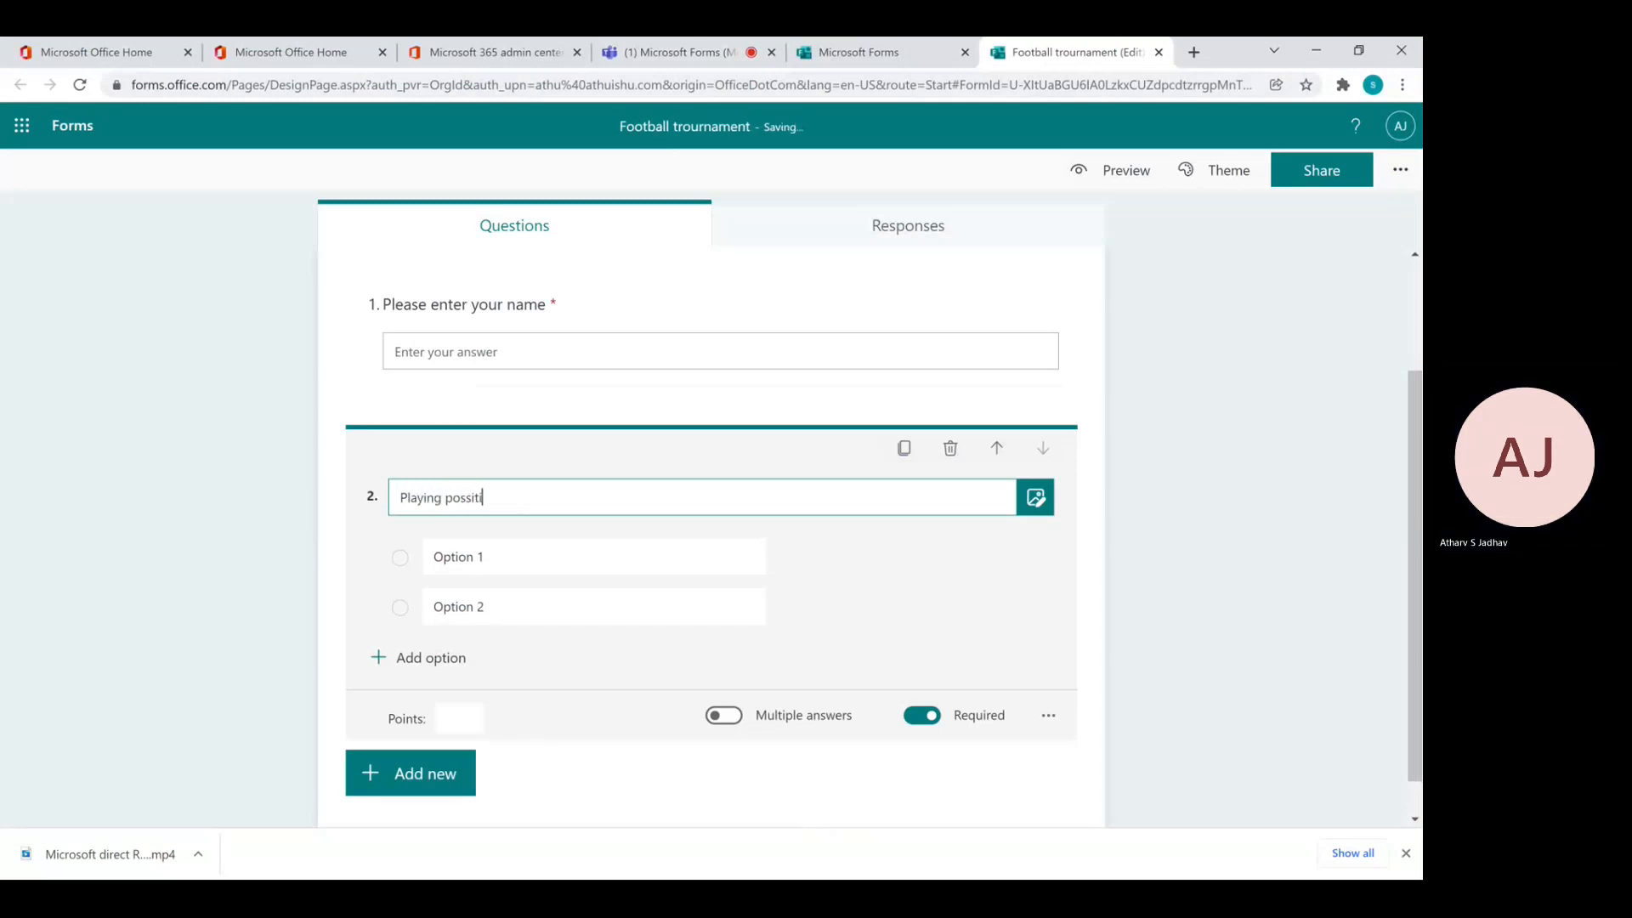
Give it the options Forward, Defender, Goalkeeper and Midfielder
{"action": "left_click", "coordinate": [521, 562]}
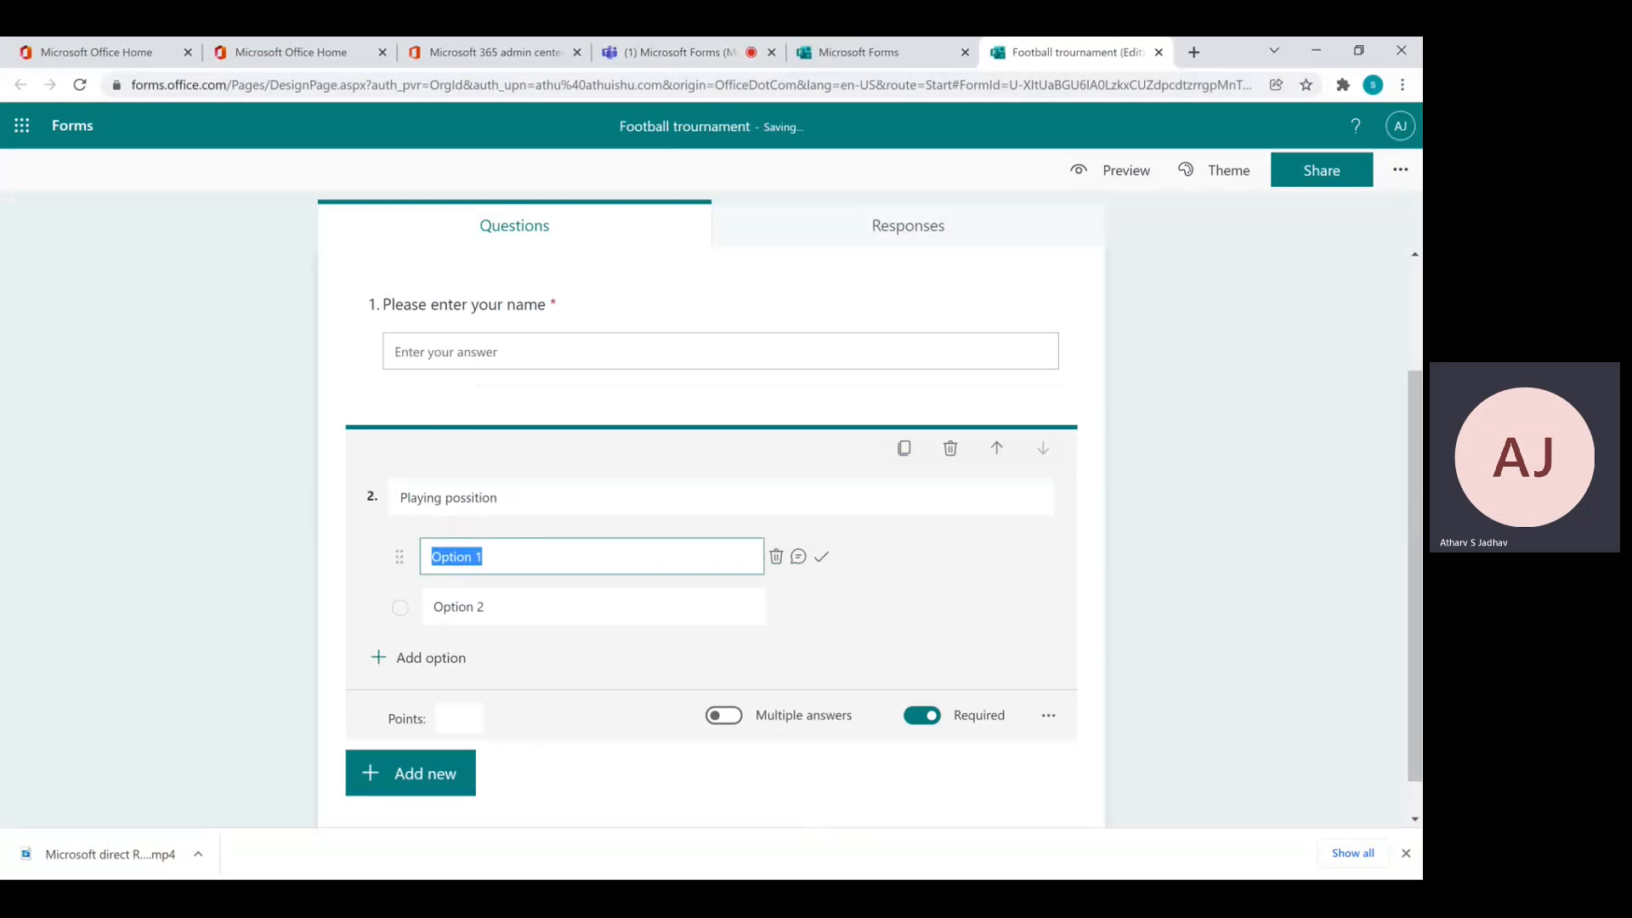
{"action": "type", "text": "Forward"}
{"action": "key", "text": "Tab"}
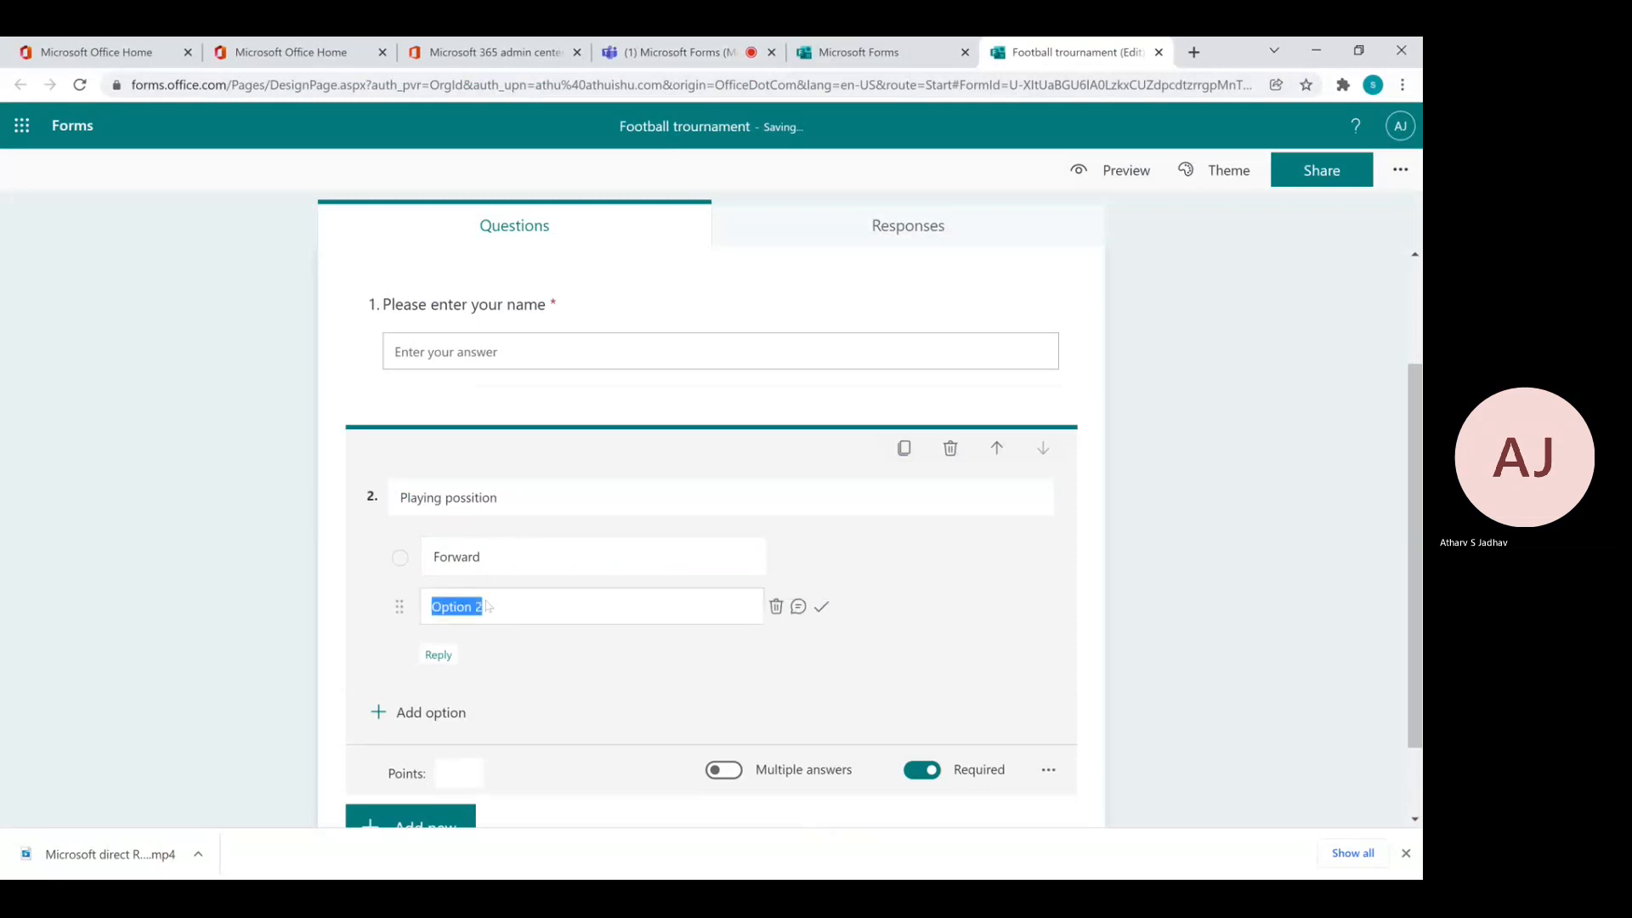
{"action": "left_click", "coordinate": [487, 606]}
{"action": "type", "text": "Def"}
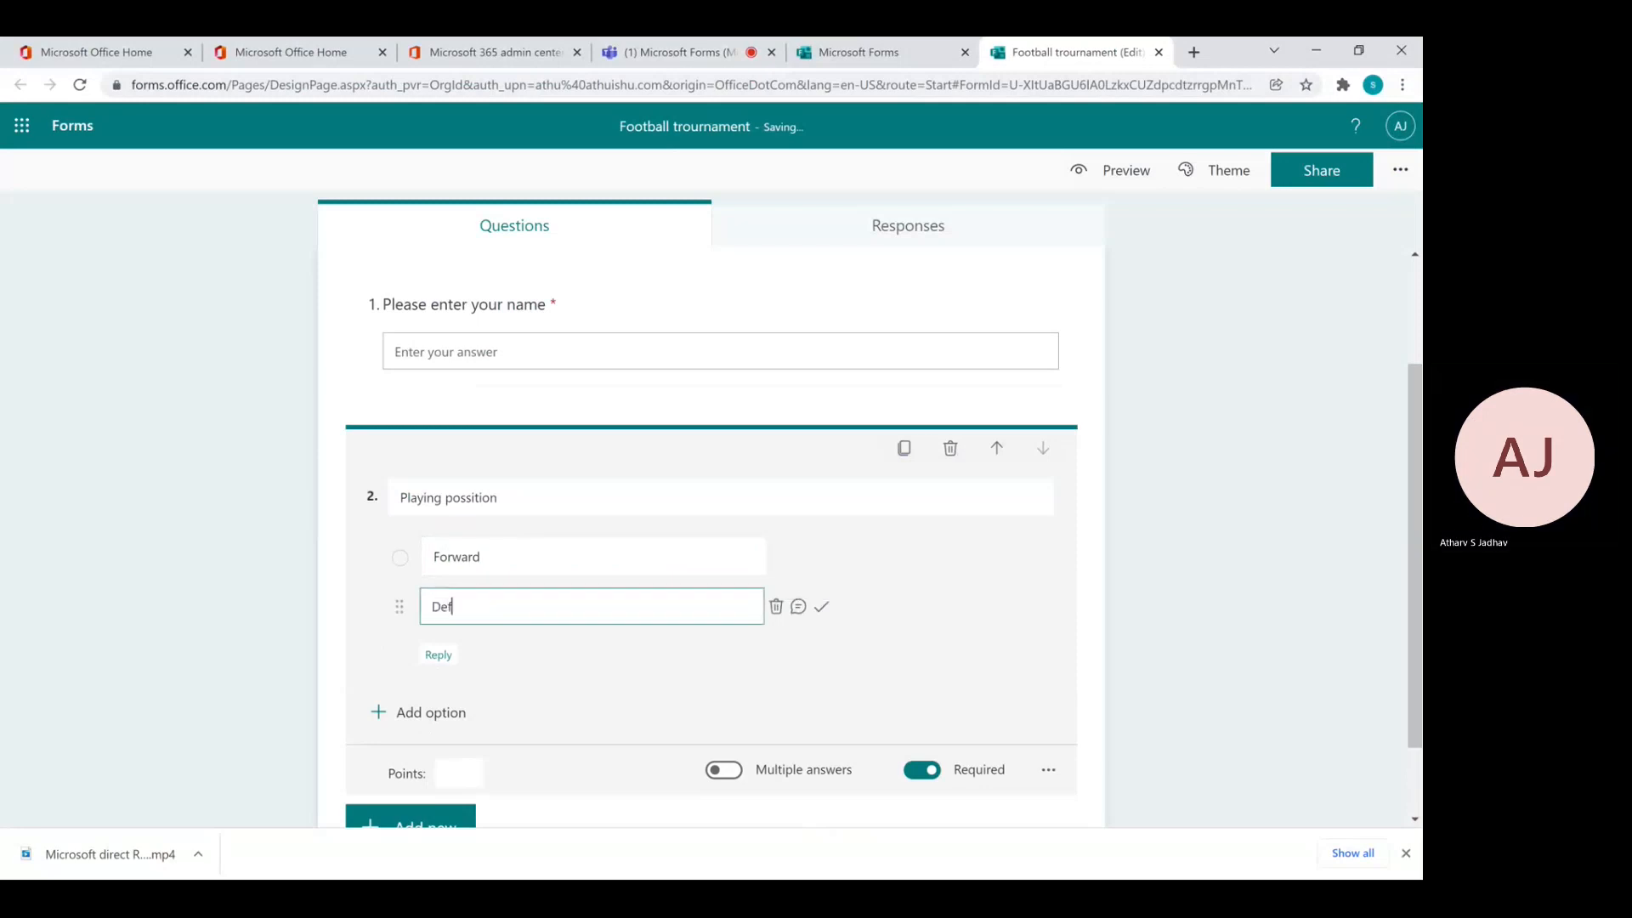
{"action": "type", "text": "ender"}
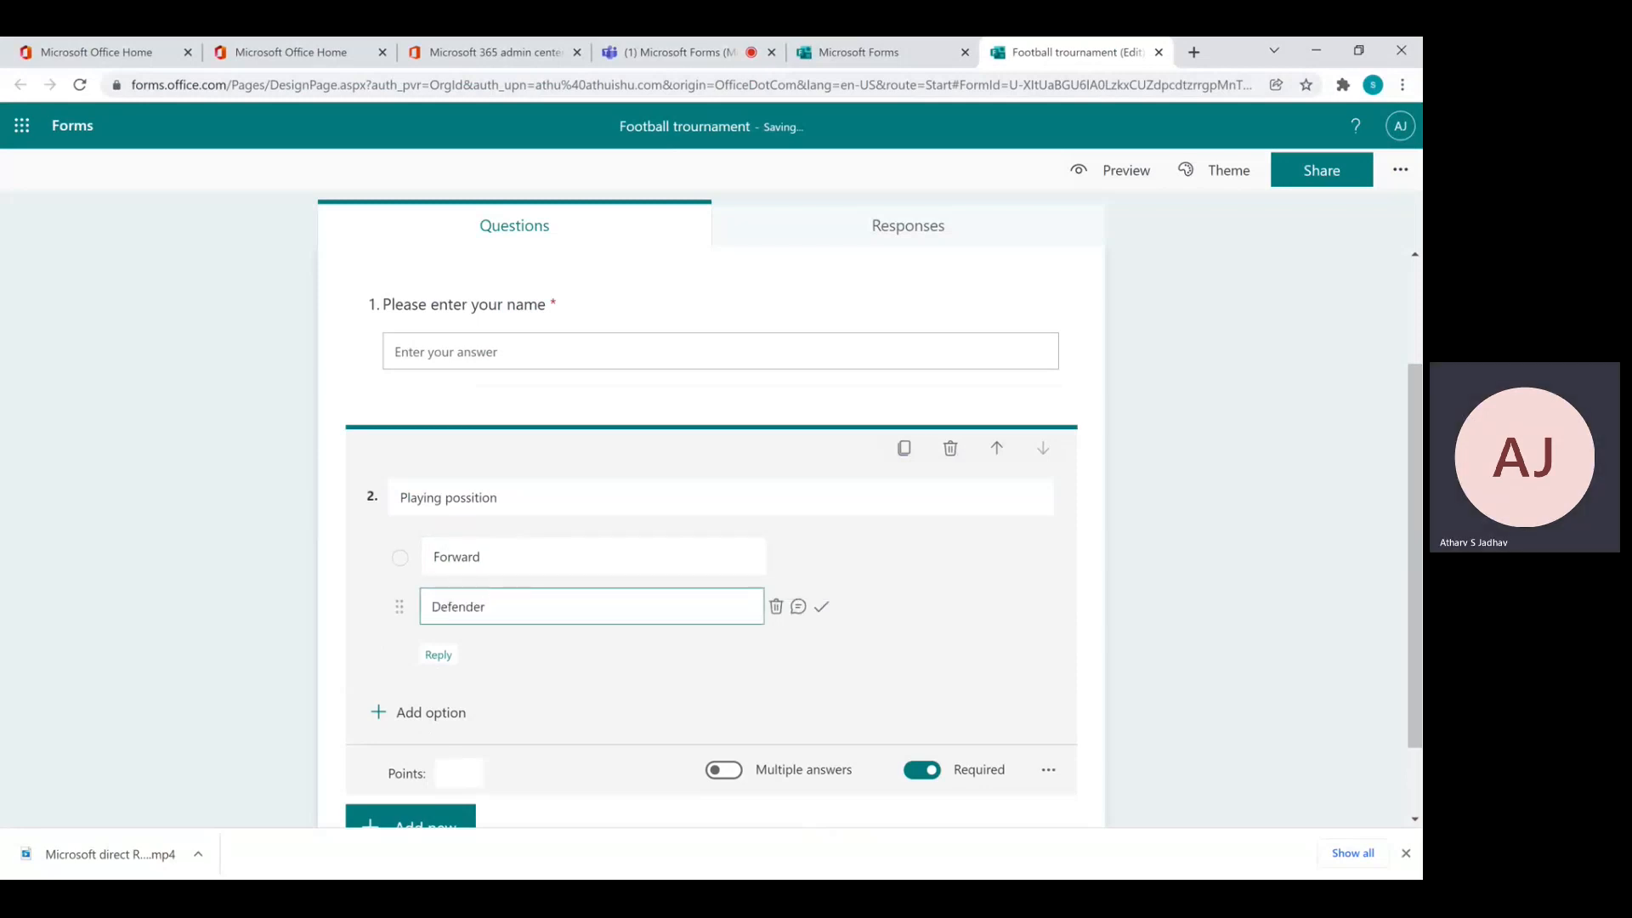
{"action": "left_click", "coordinate": [439, 665]}
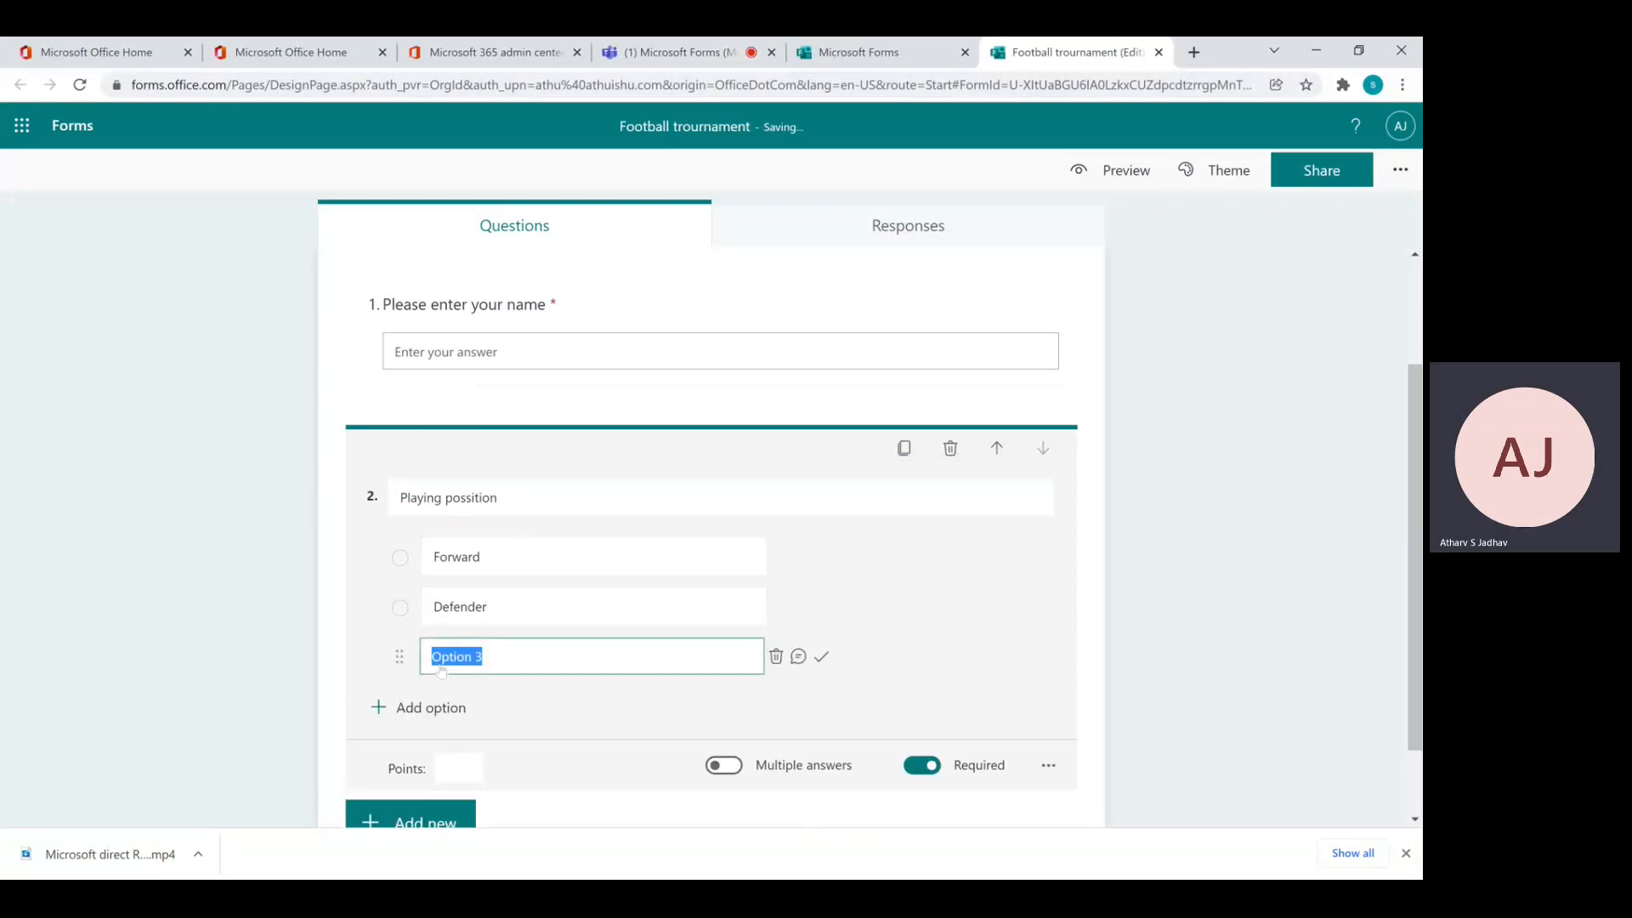
{"action": "type", "text": "Goalkeeper"}
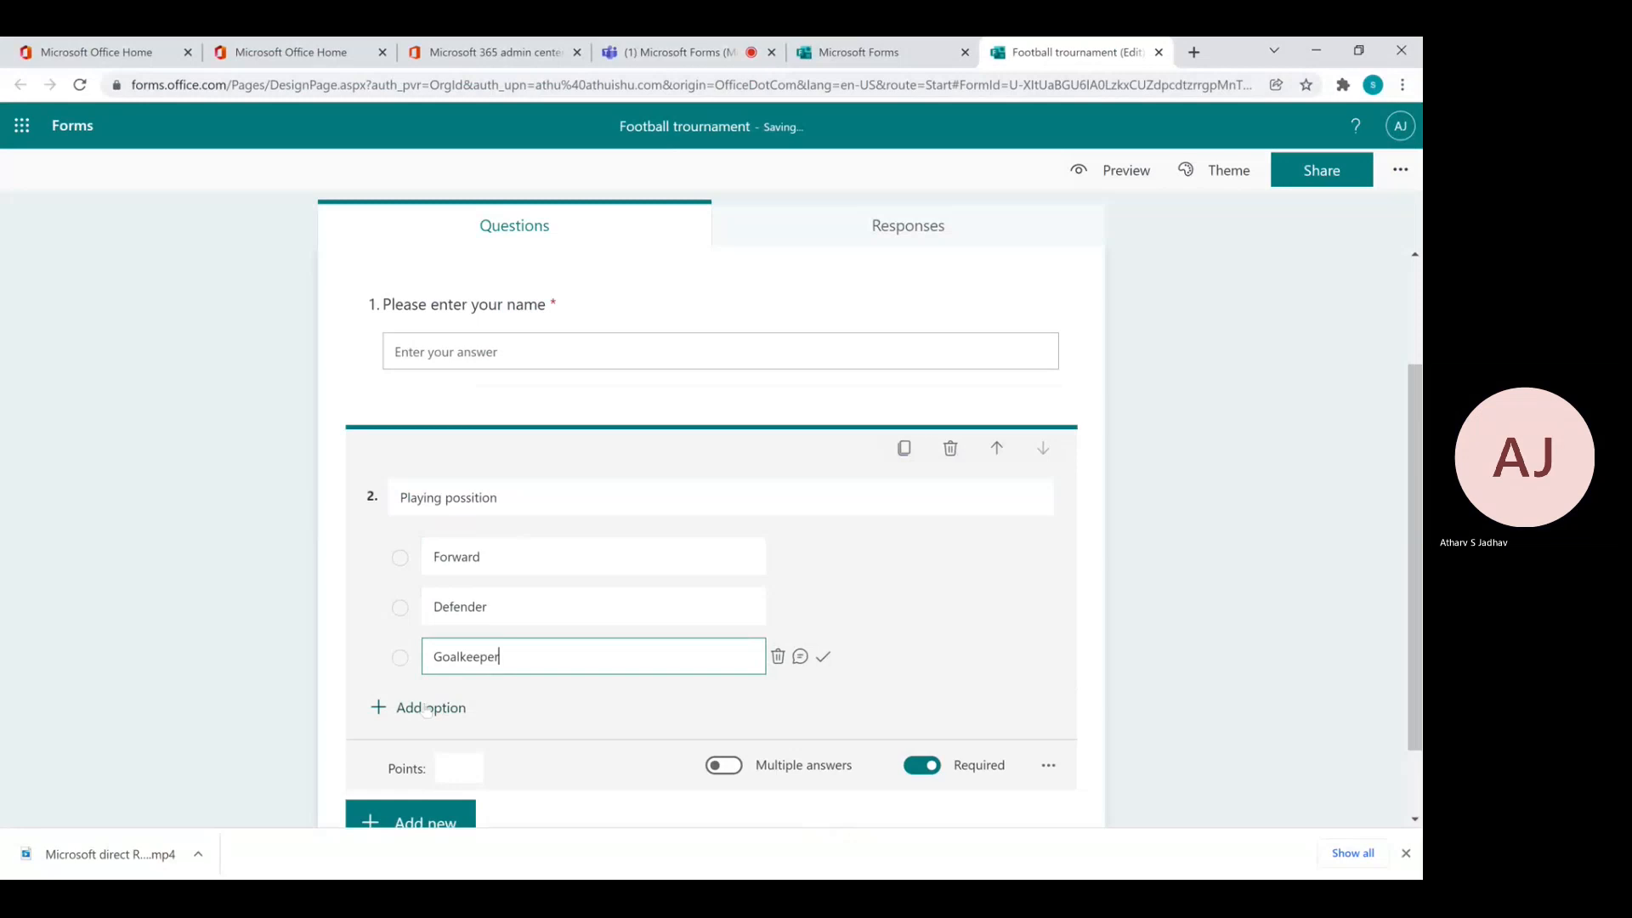
{"action": "left_click", "coordinate": [428, 708]}
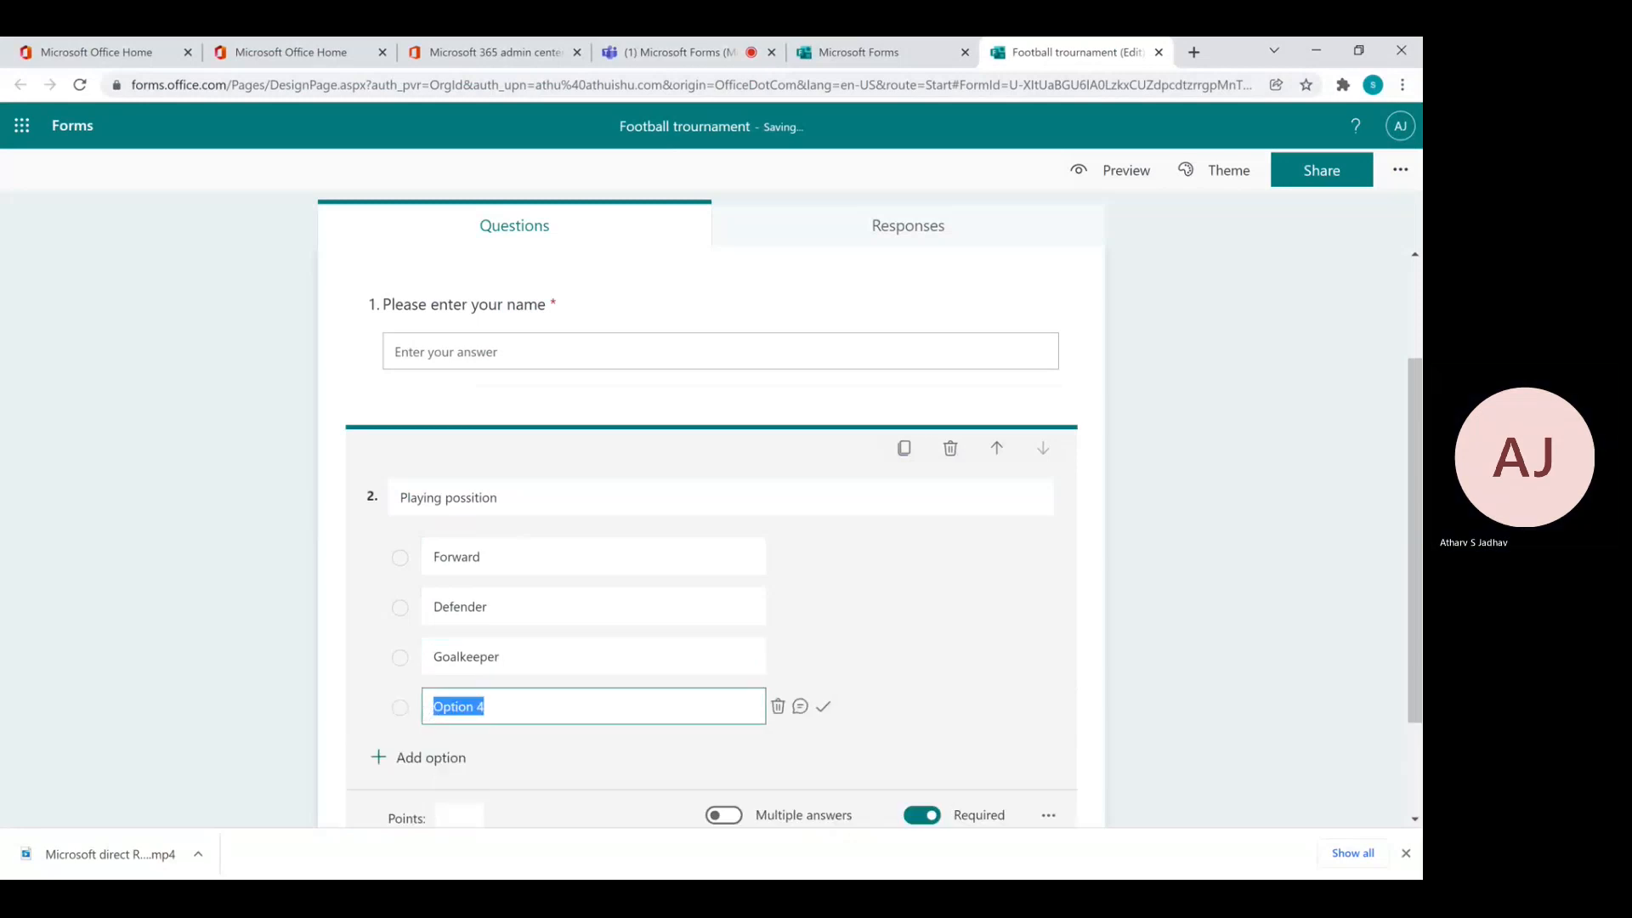
{"action": "type", "text": "Midfielder"}
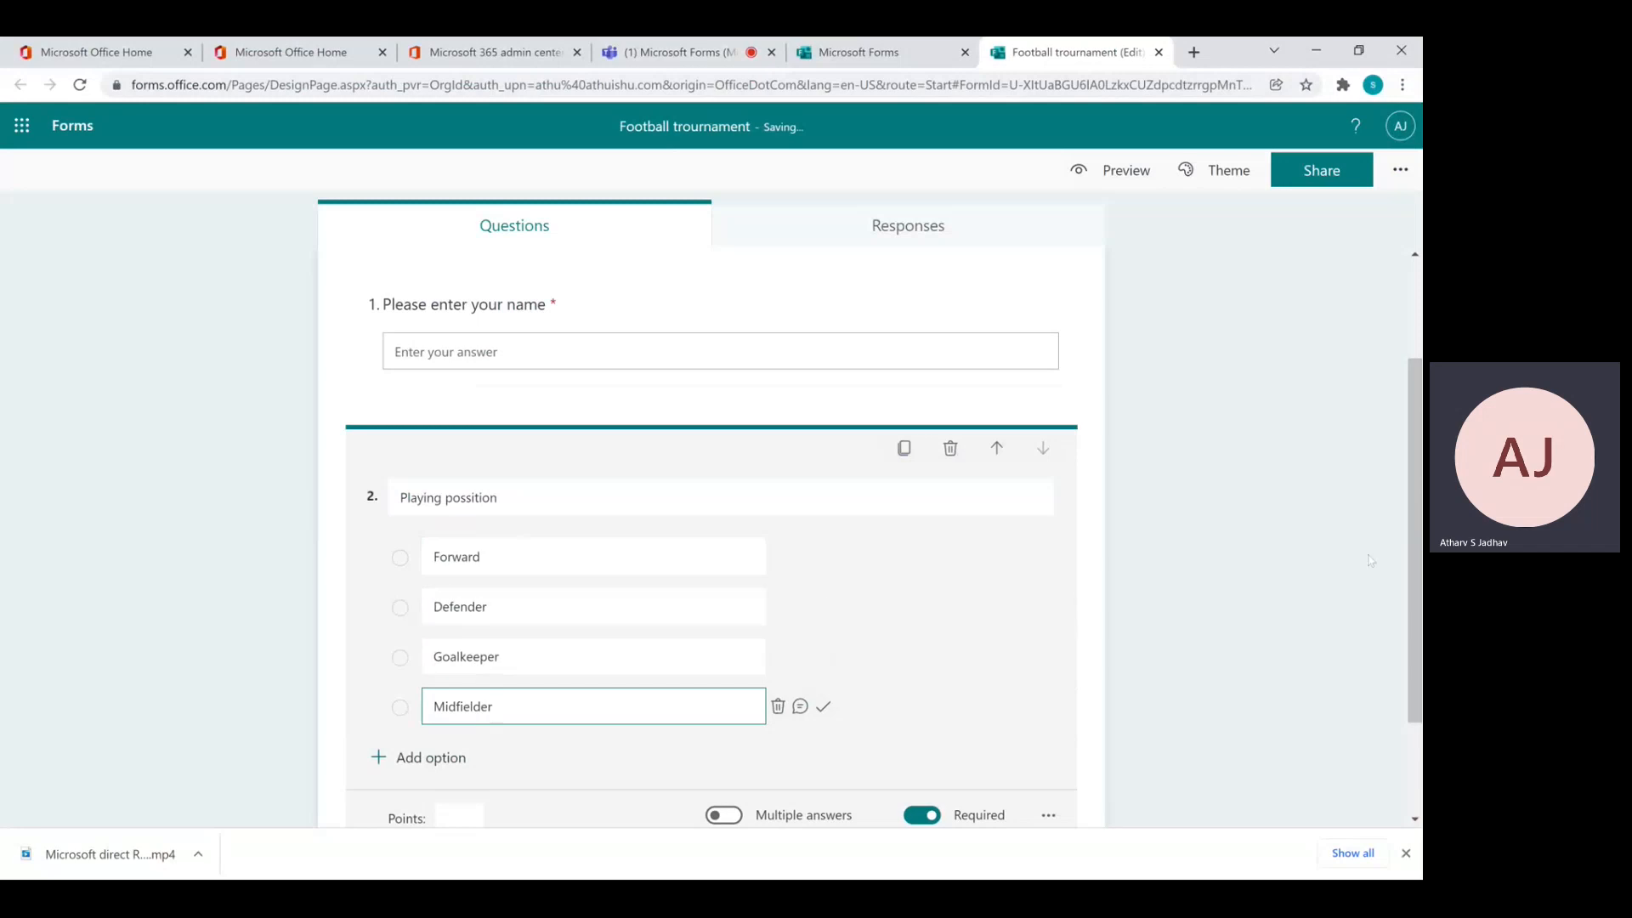
{"action": "left_click", "coordinate": [1415, 571]}
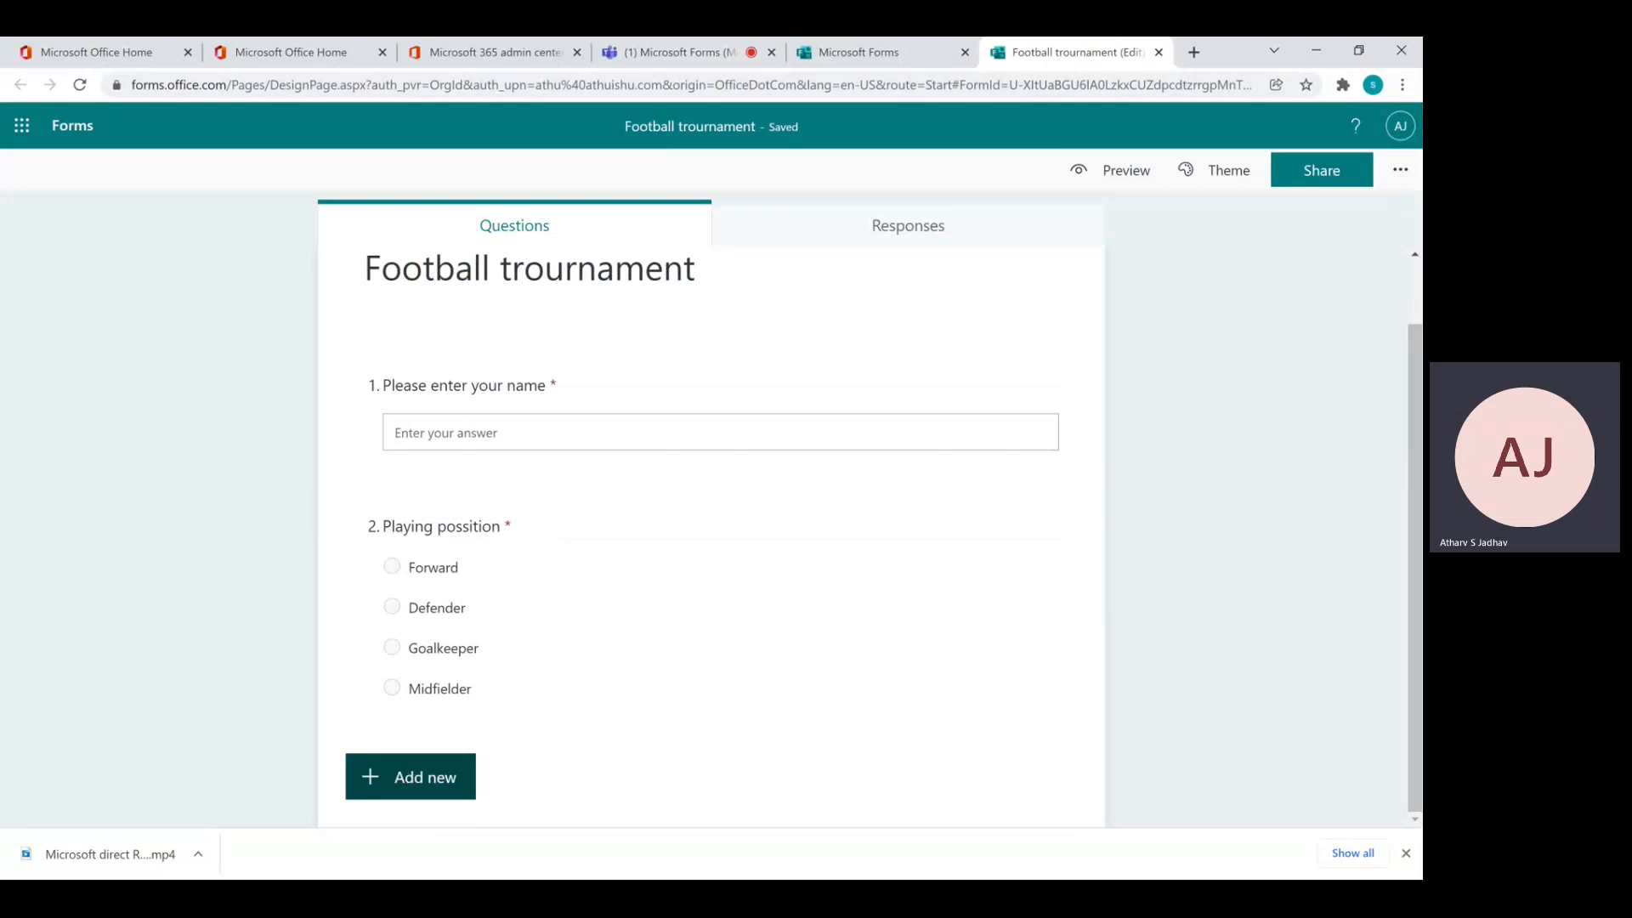
Add Choice question 3 'T-shirt size' with all suggested sizes XS through XXL
{"action": "left_click", "coordinate": [409, 777]}
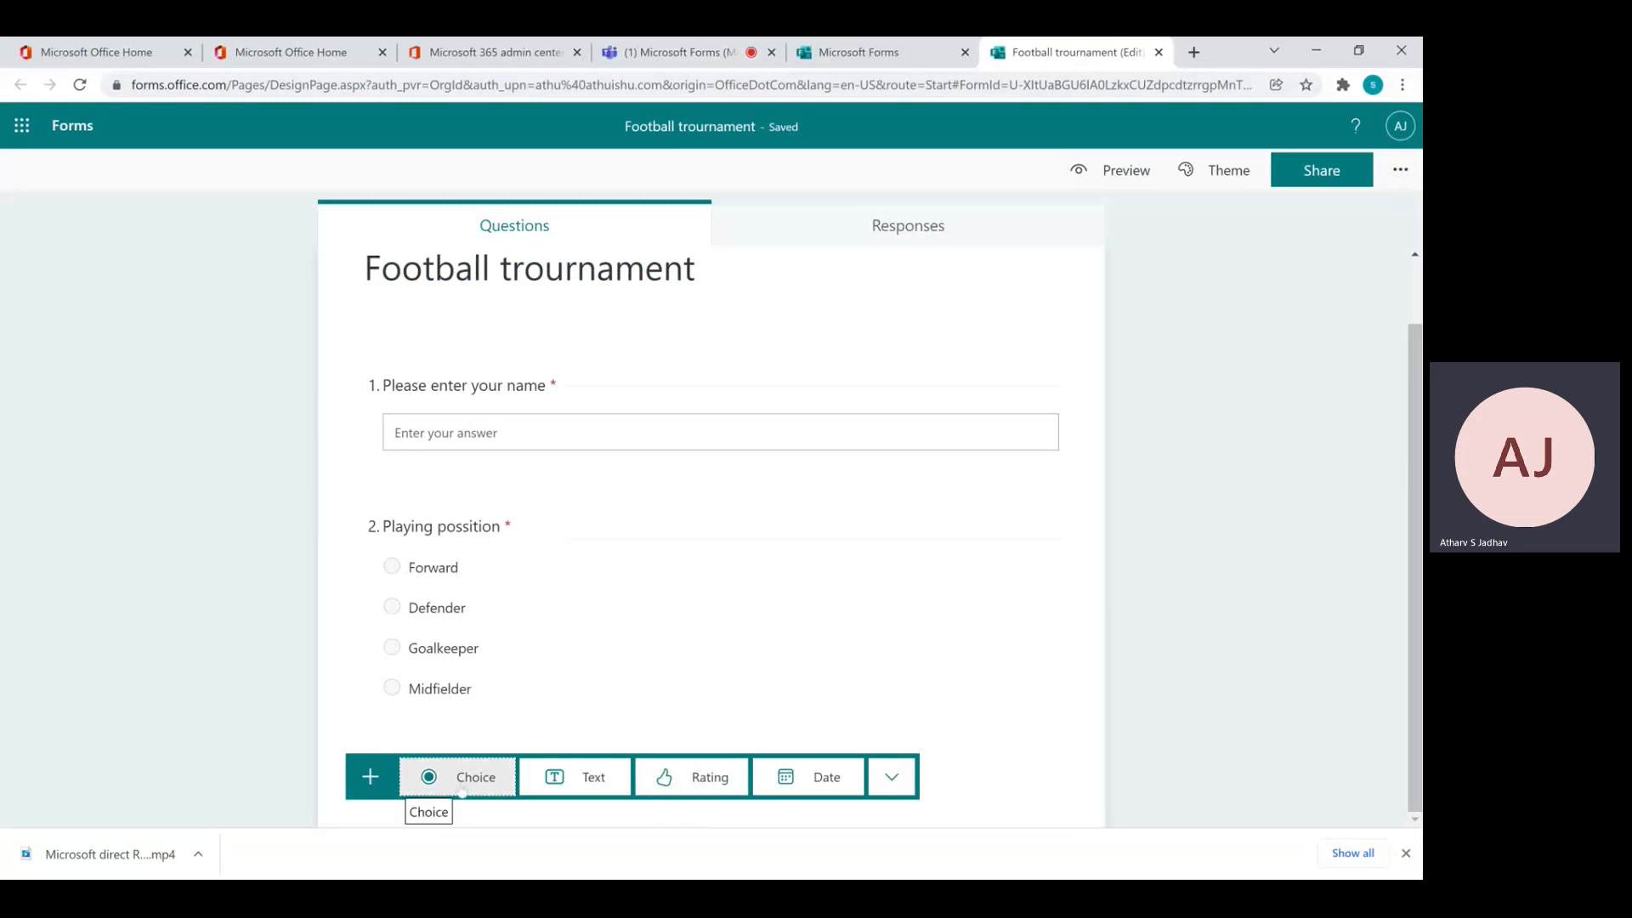
{"action": "left_click", "coordinate": [459, 777]}
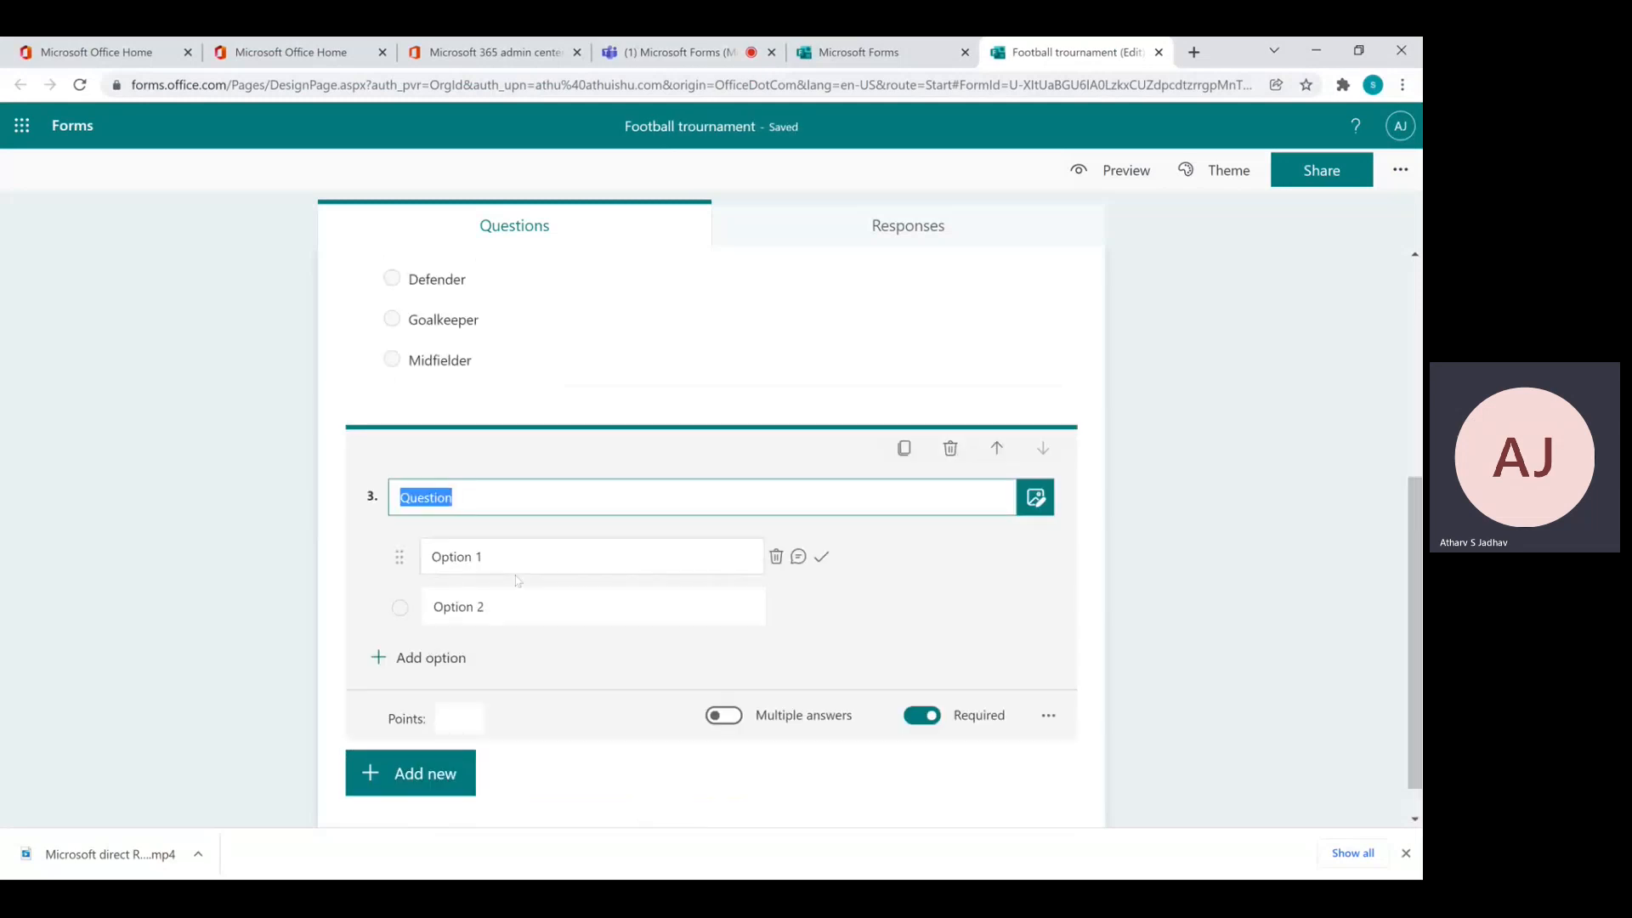
{"action": "type", "text": "T-shir"}
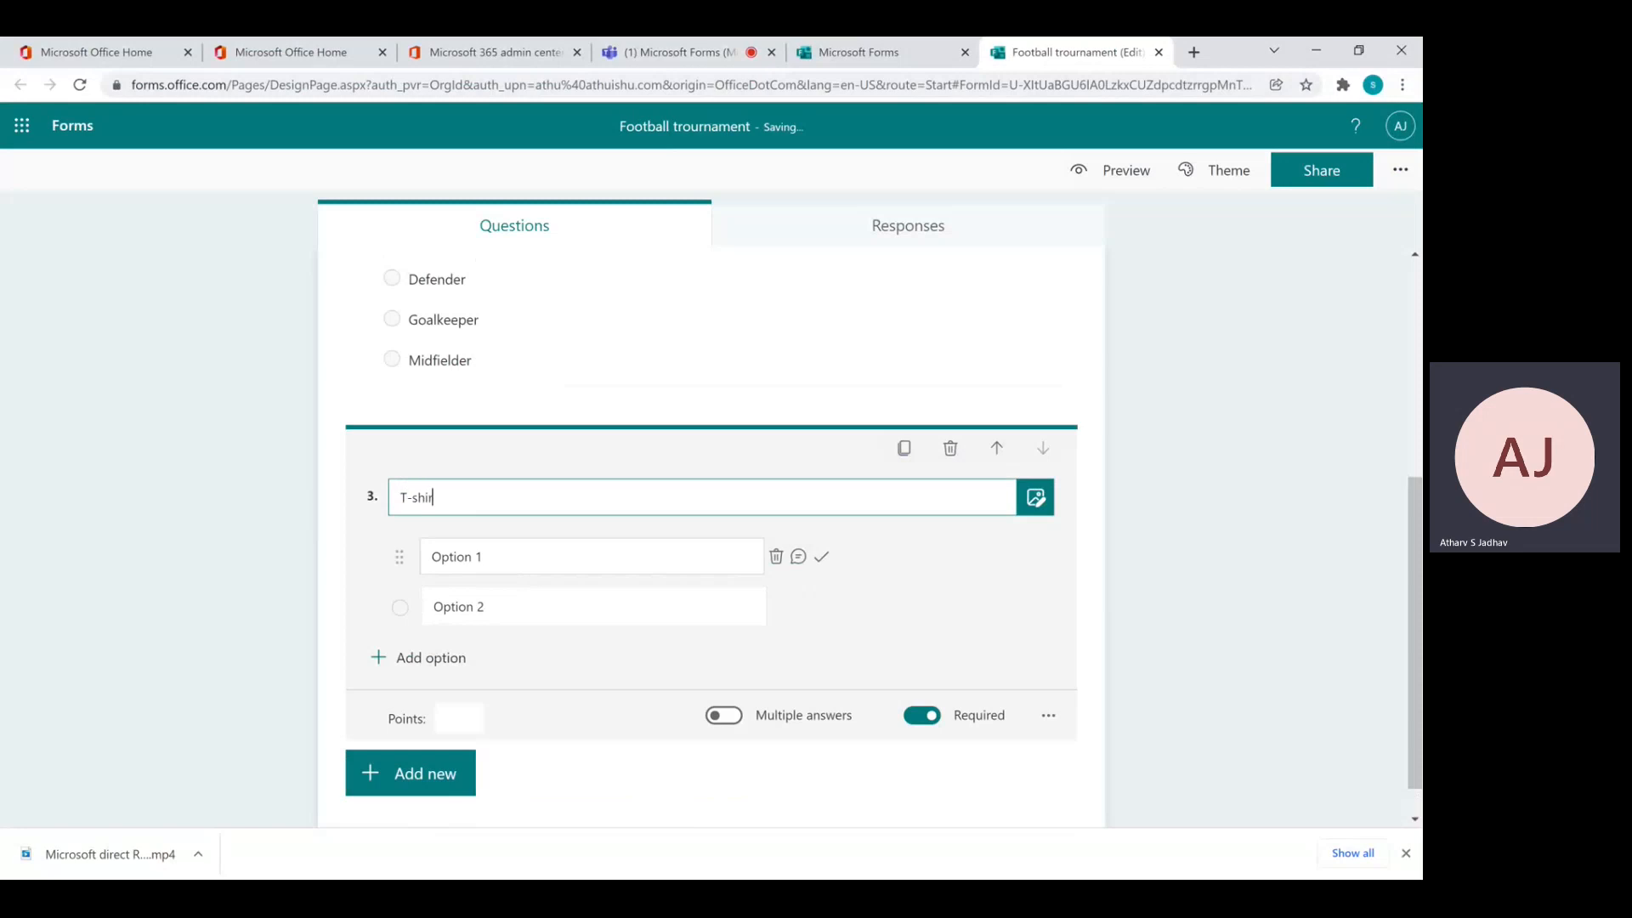
{"action": "type", "text": "t size"}
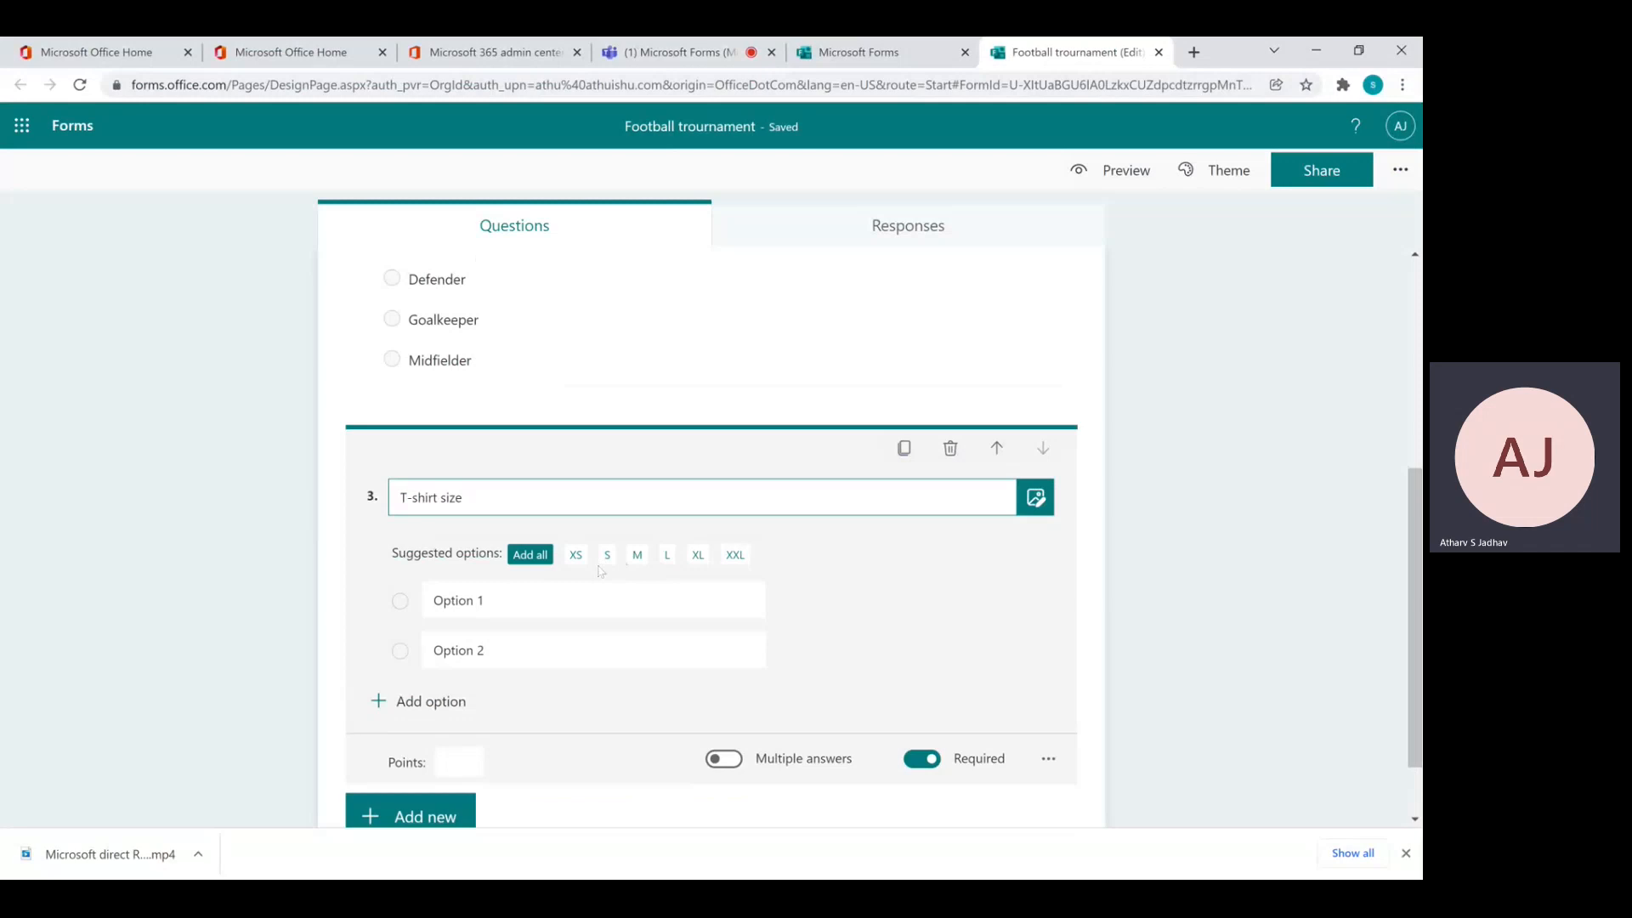
{"action": "left_click", "coordinate": [528, 562]}
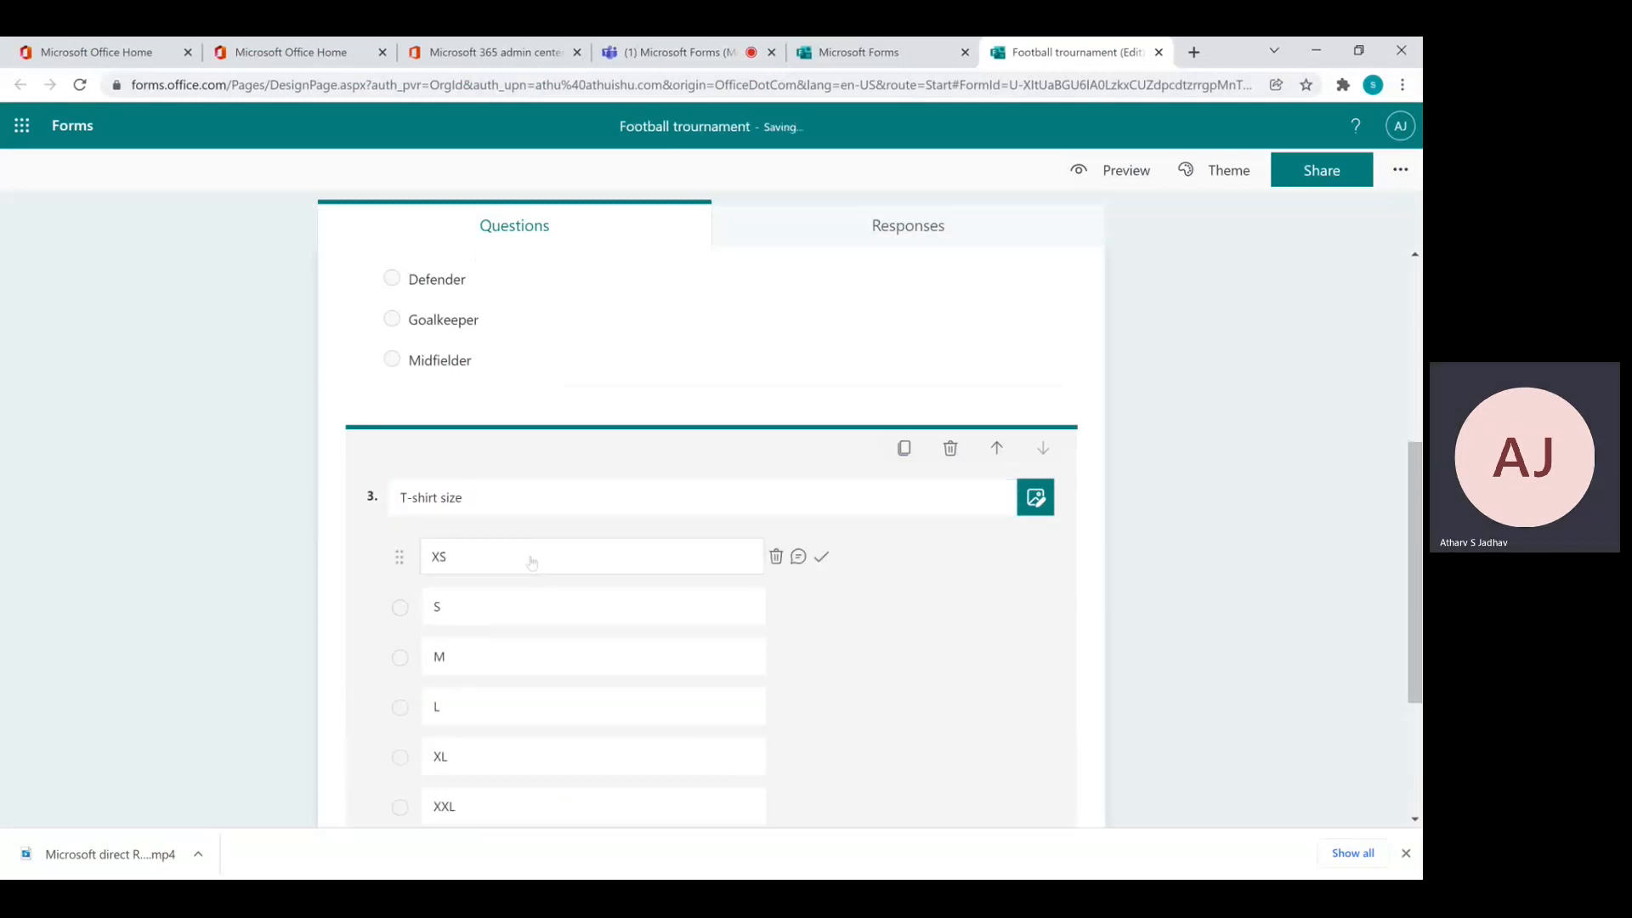
{"action": "left_click", "coordinate": [1416, 545]}
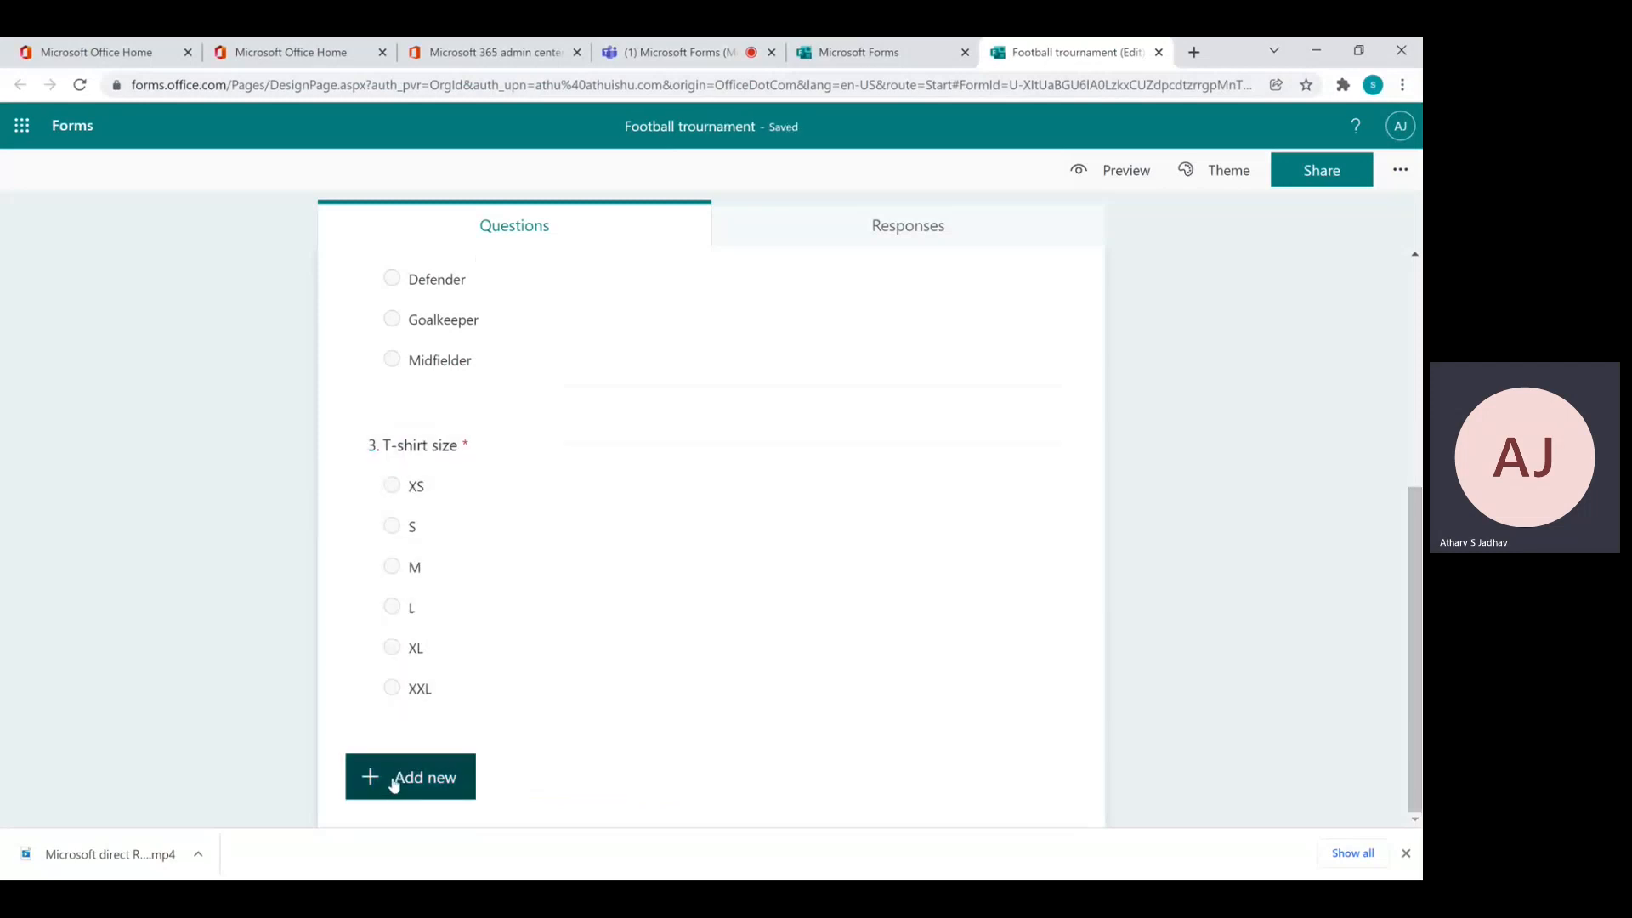
Add Choice question 4 'Food preference' with the options Veg and Non Veg
{"action": "left_click", "coordinate": [393, 781]}
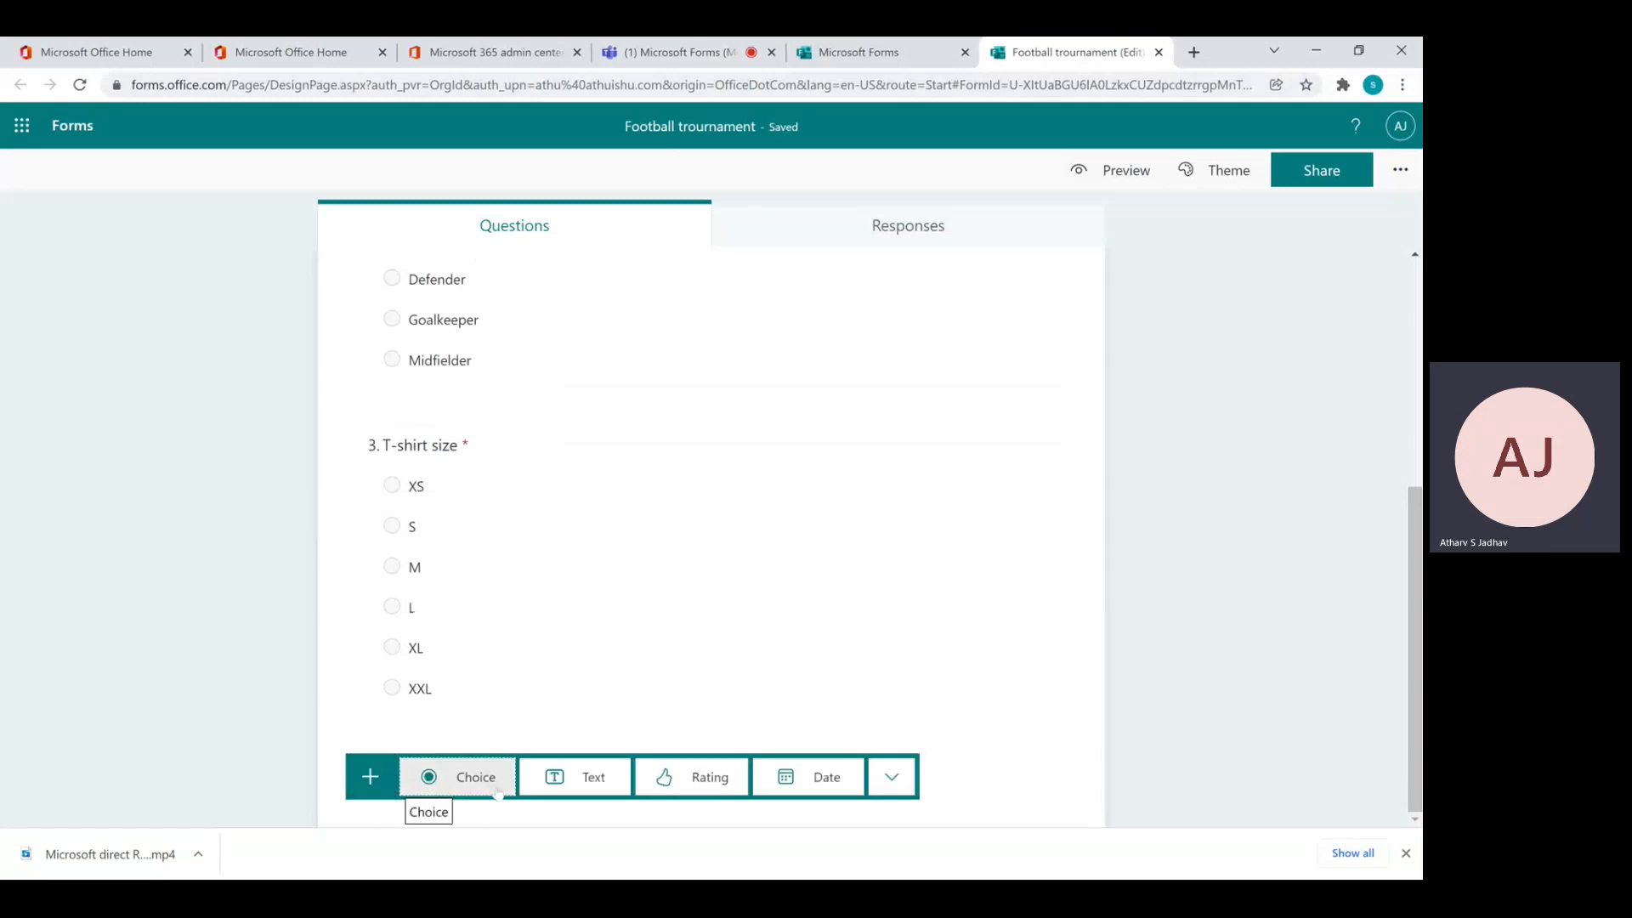
{"action": "left_click", "coordinate": [498, 791]}
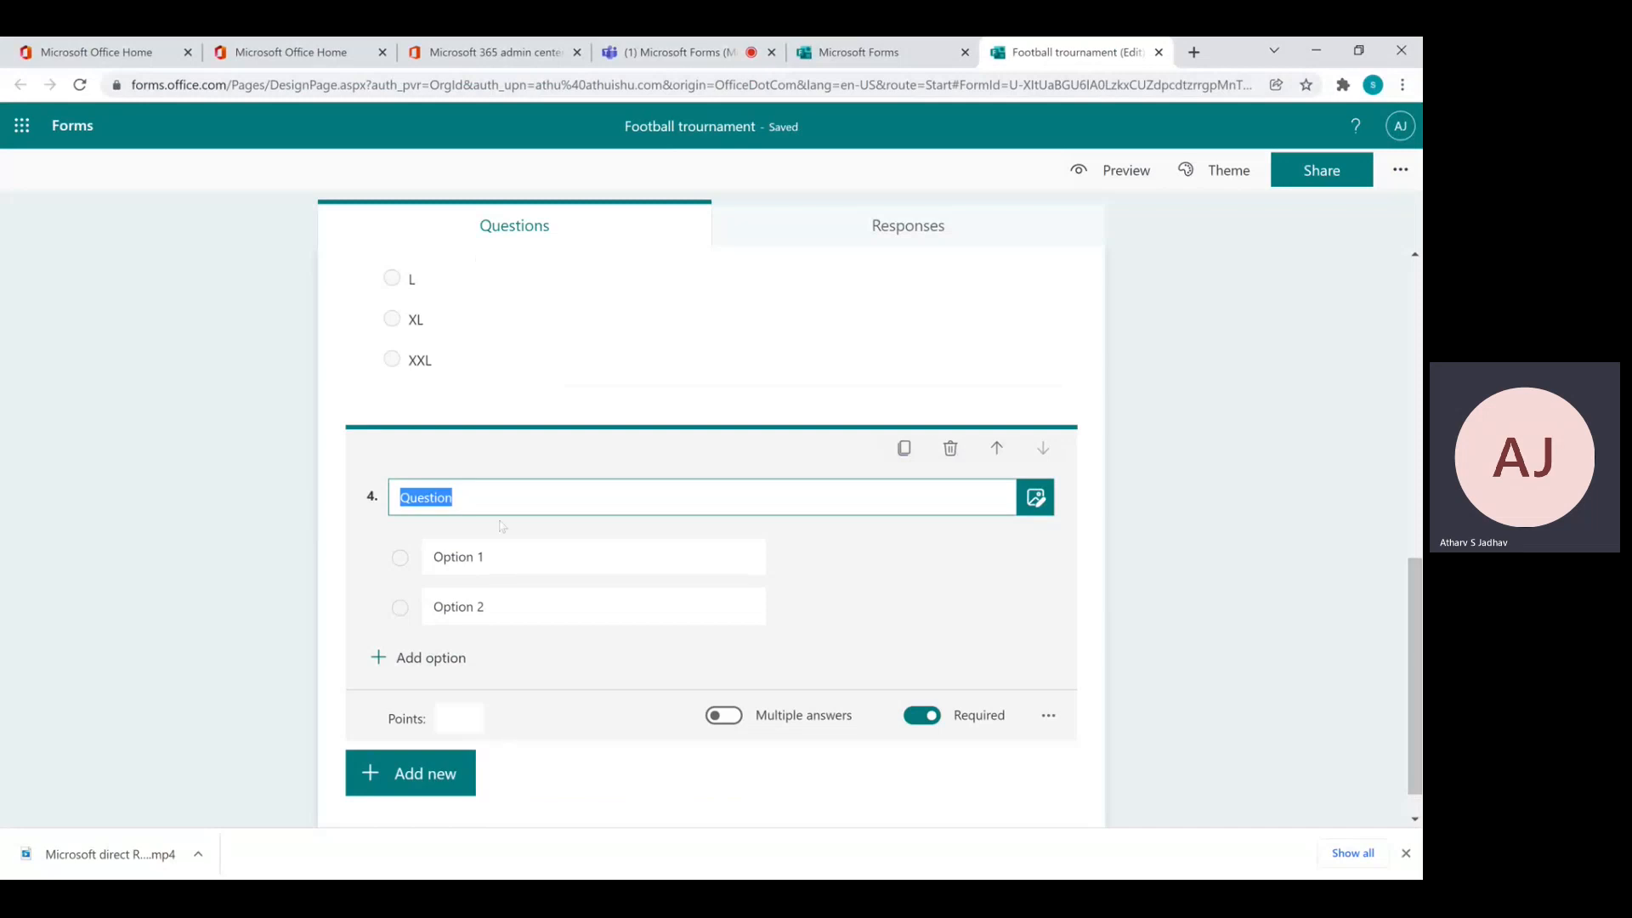
{"action": "type", "text": "F"}
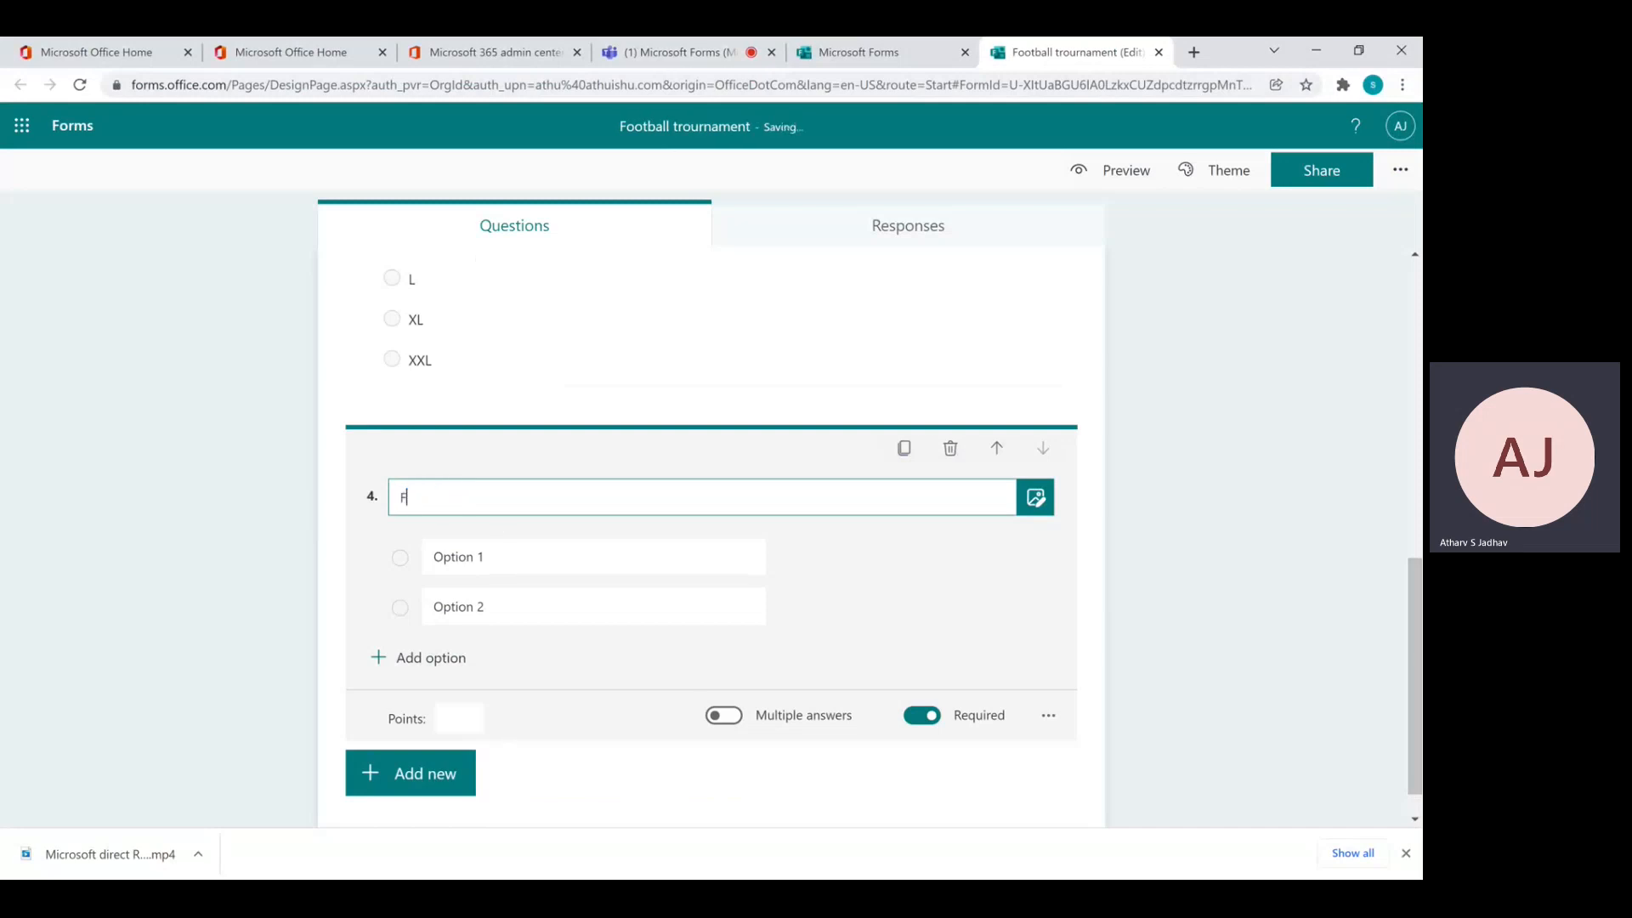
{"action": "type", "text": "ood preference"}
{"action": "key", "text": "Tab"}
{"action": "key", "text": "Tab"}
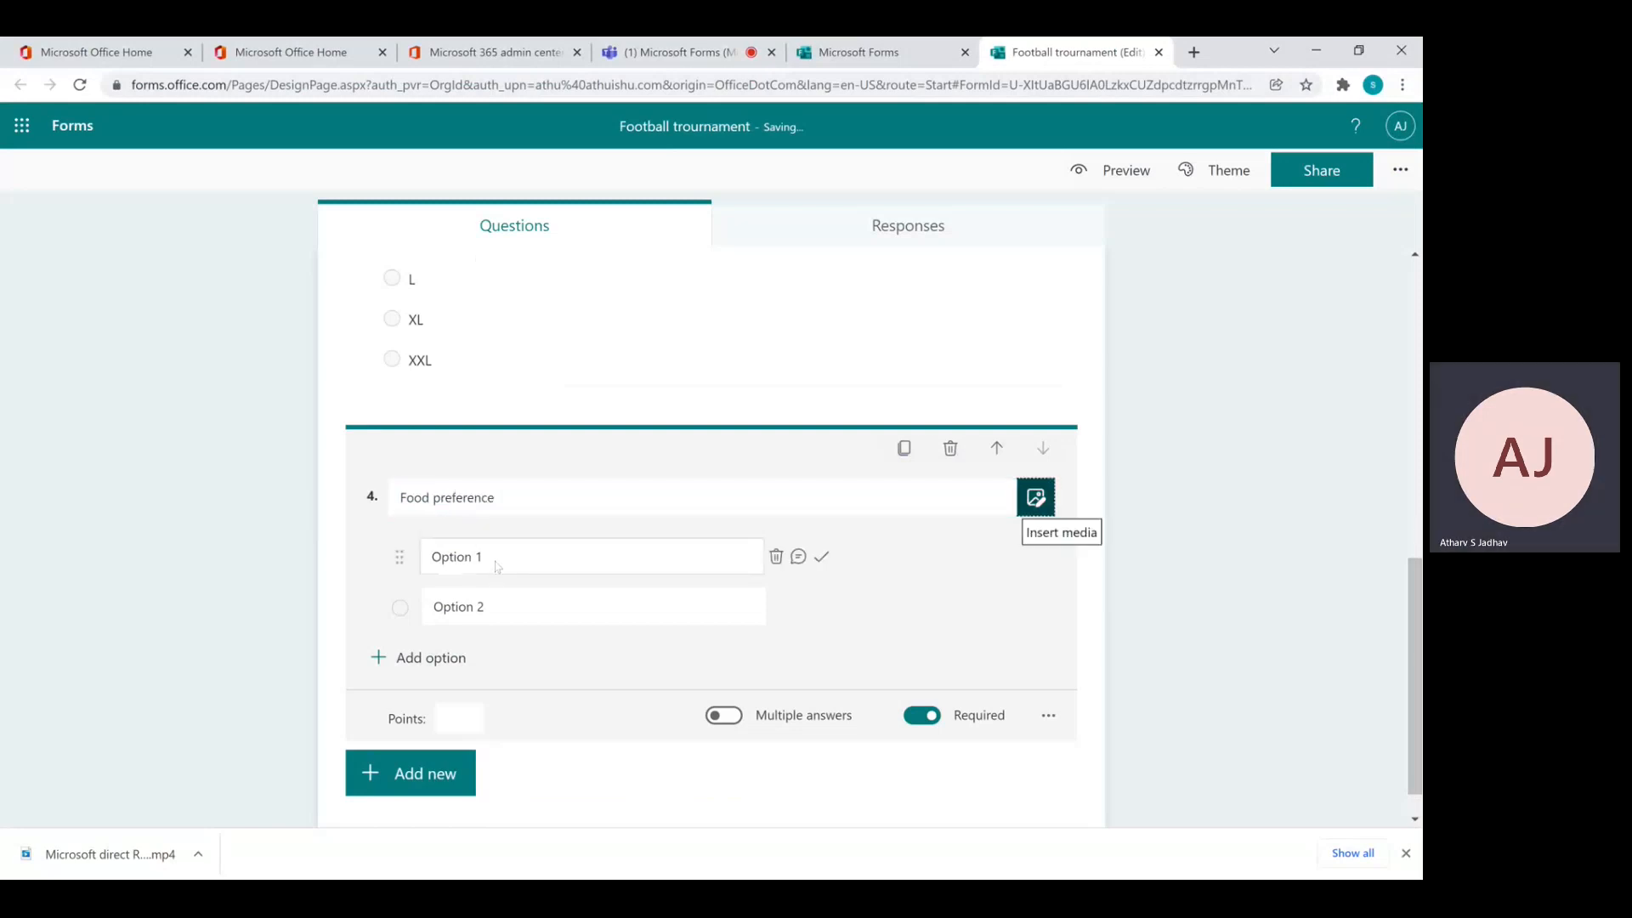
{"action": "type", "text": "Ve"}
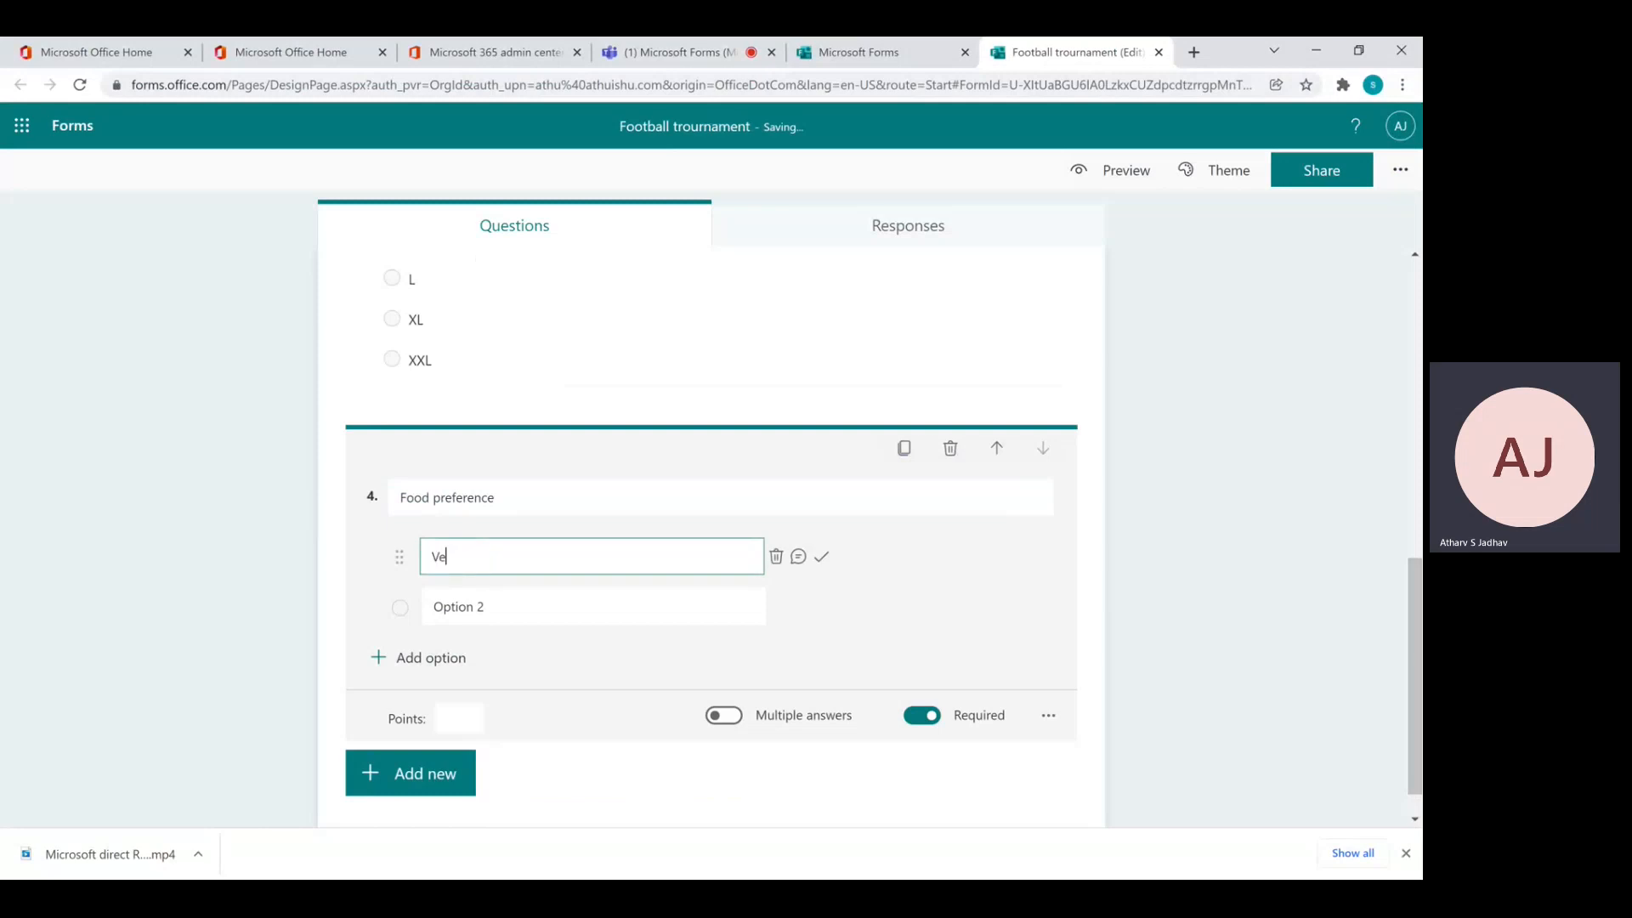
{"action": "type", "text": "g"}
{"action": "key", "text": "Tab"}
{"action": "key", "text": "Tab"}
{"action": "key", "text": "Tab"}
{"action": "key", "text": "Tab"}
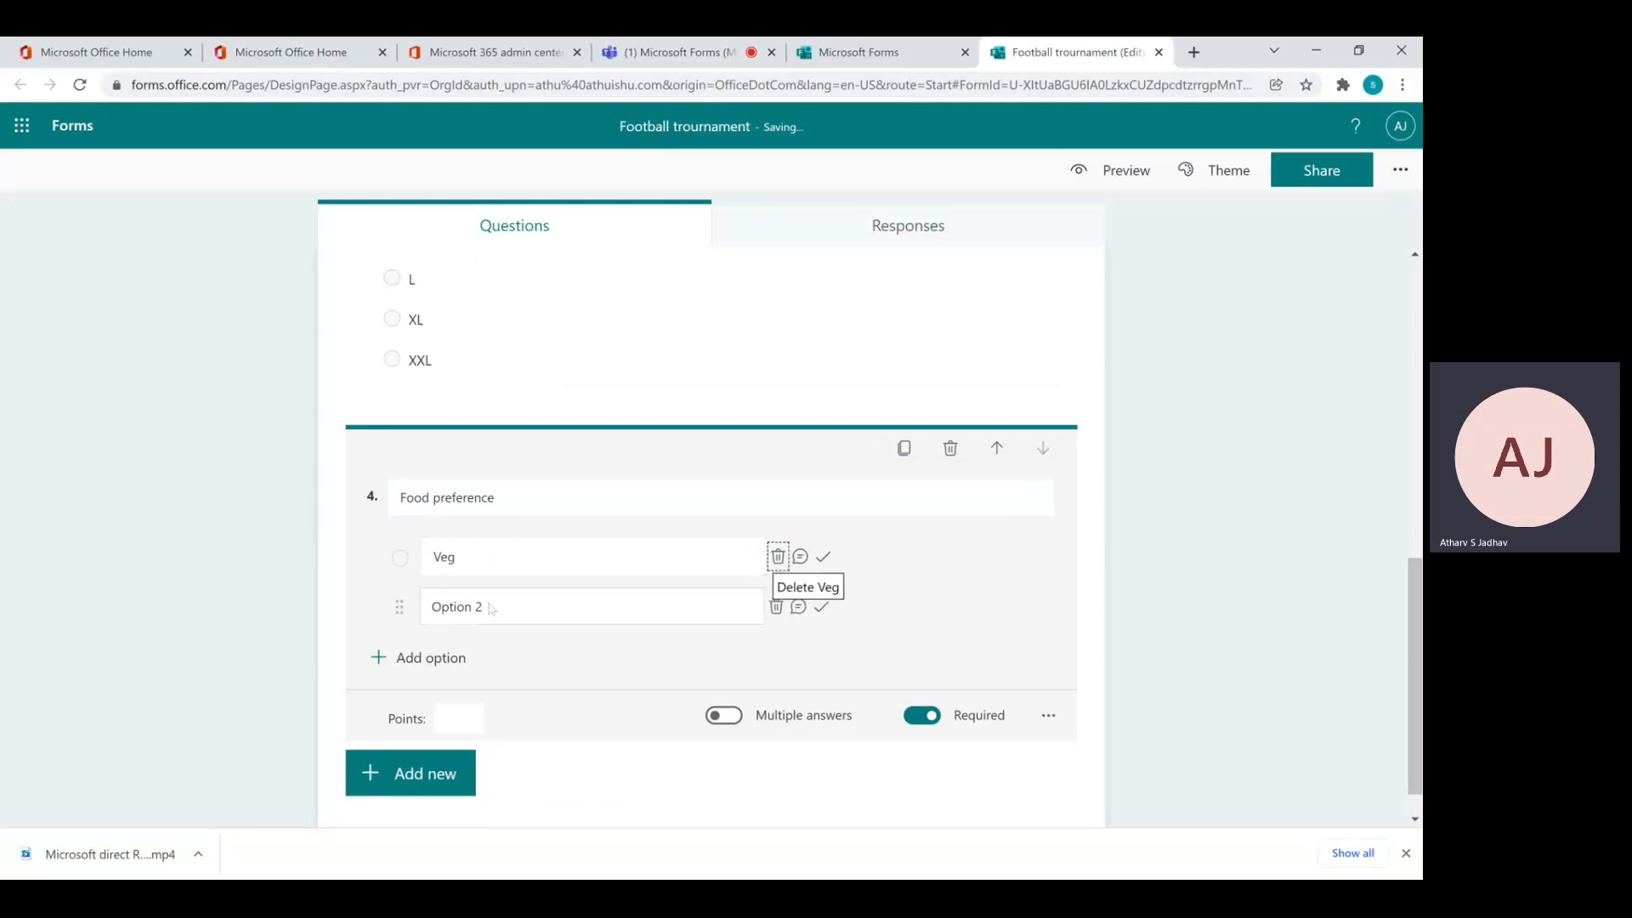
{"action": "type", "text": "Non Veg"}
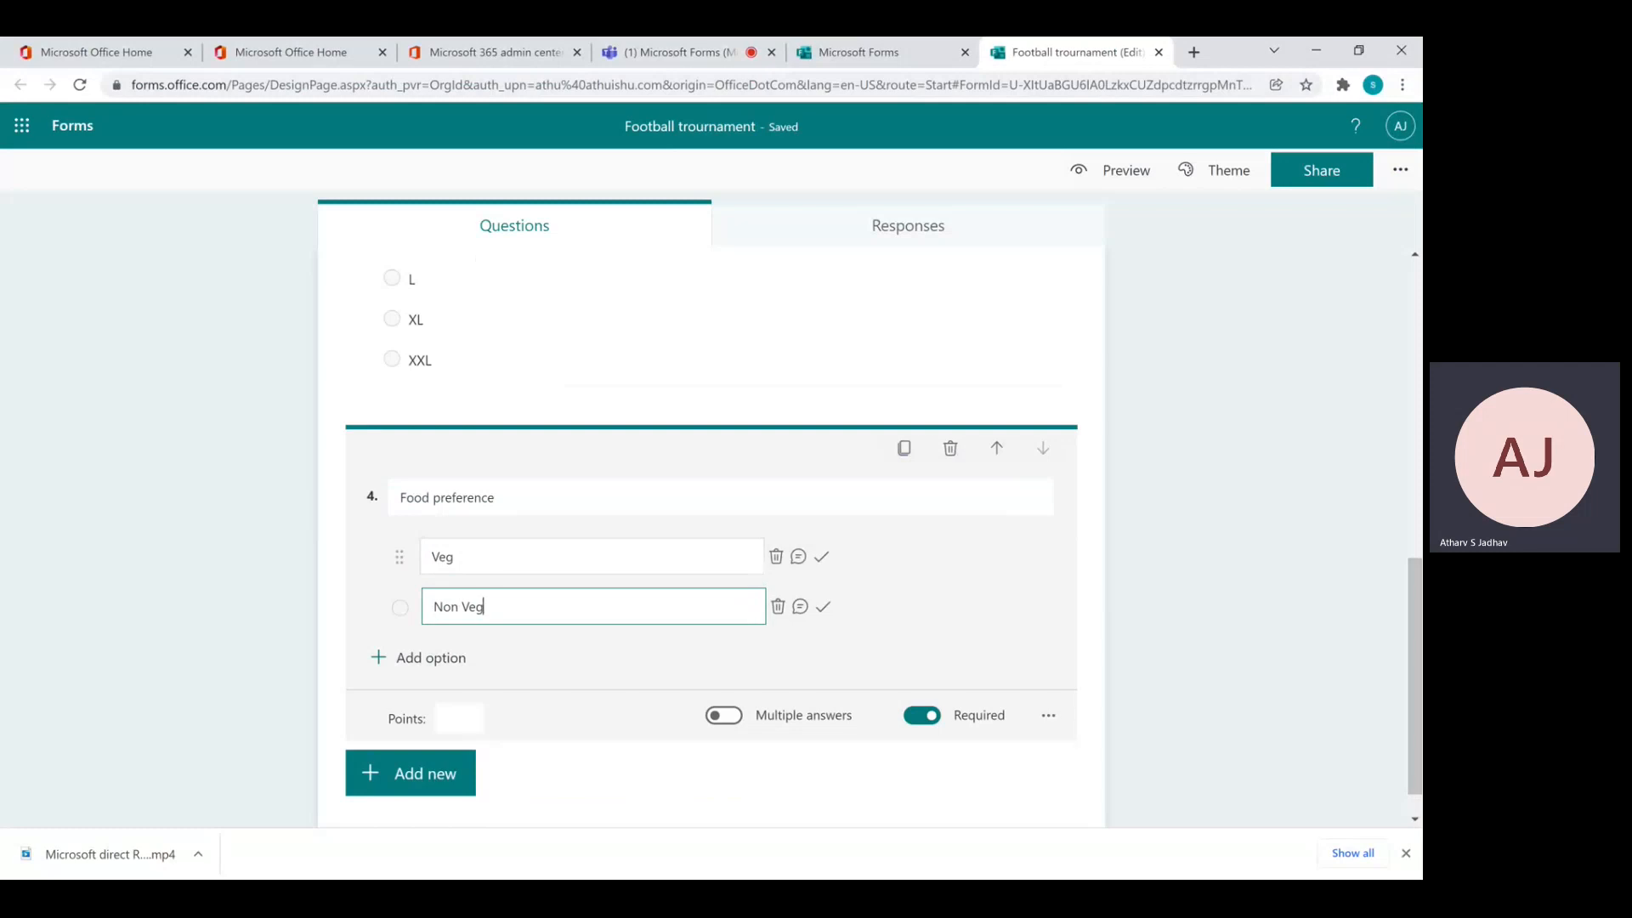
{"action": "left_click", "coordinate": [731, 789]}
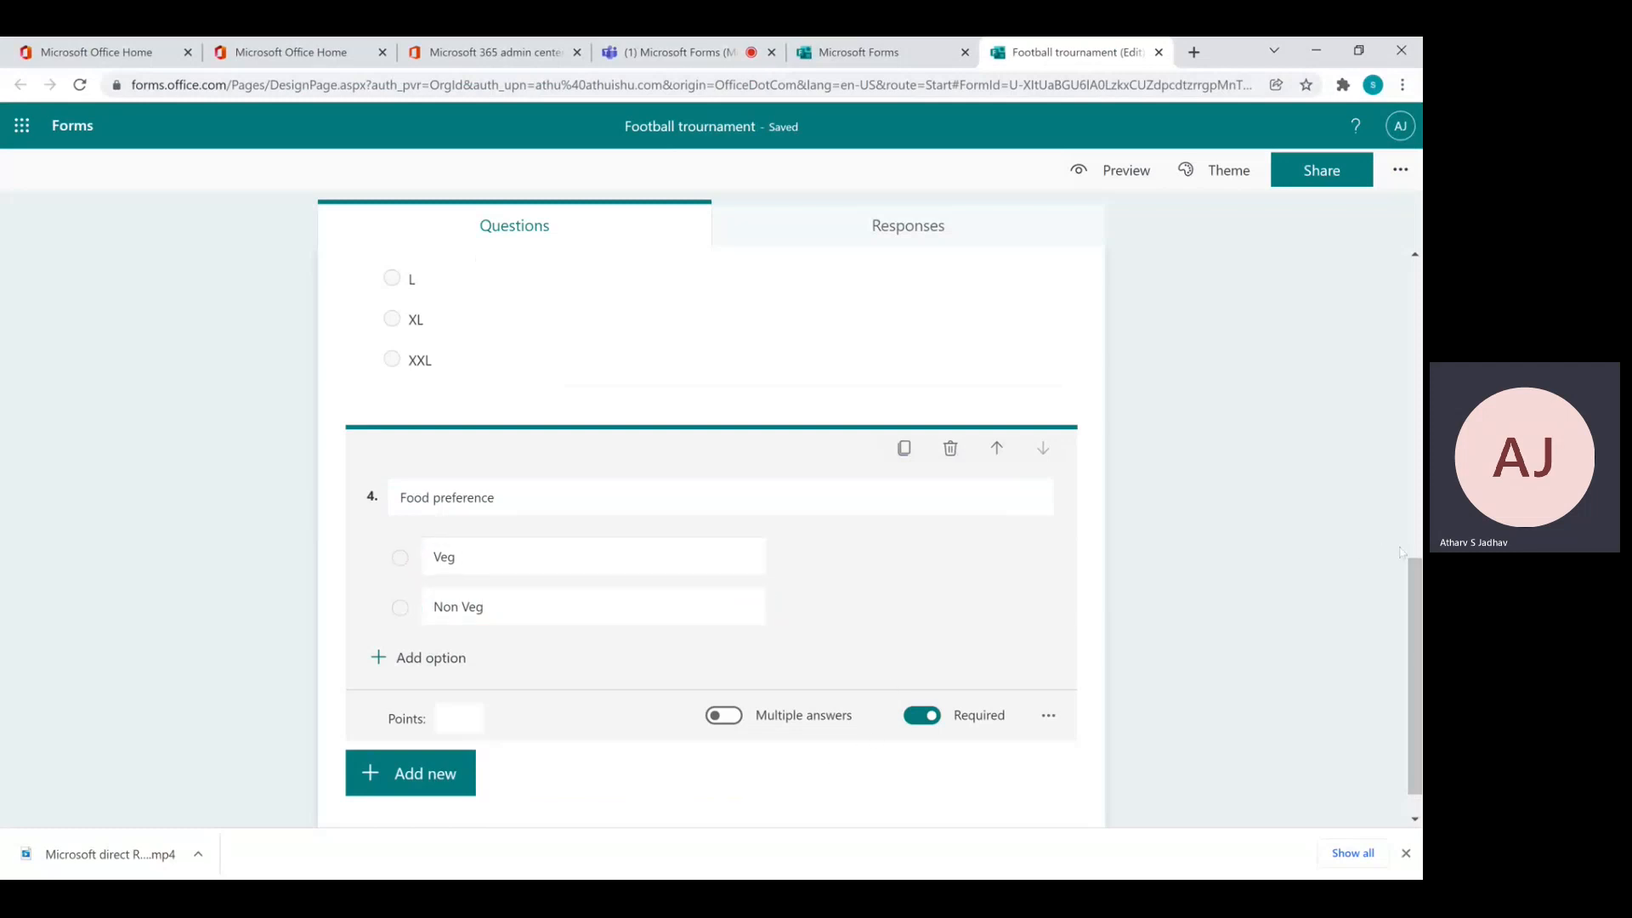
{"action": "left_click_drag", "start_coordinate": [1418, 670], "coordinate": [1419, 396]}
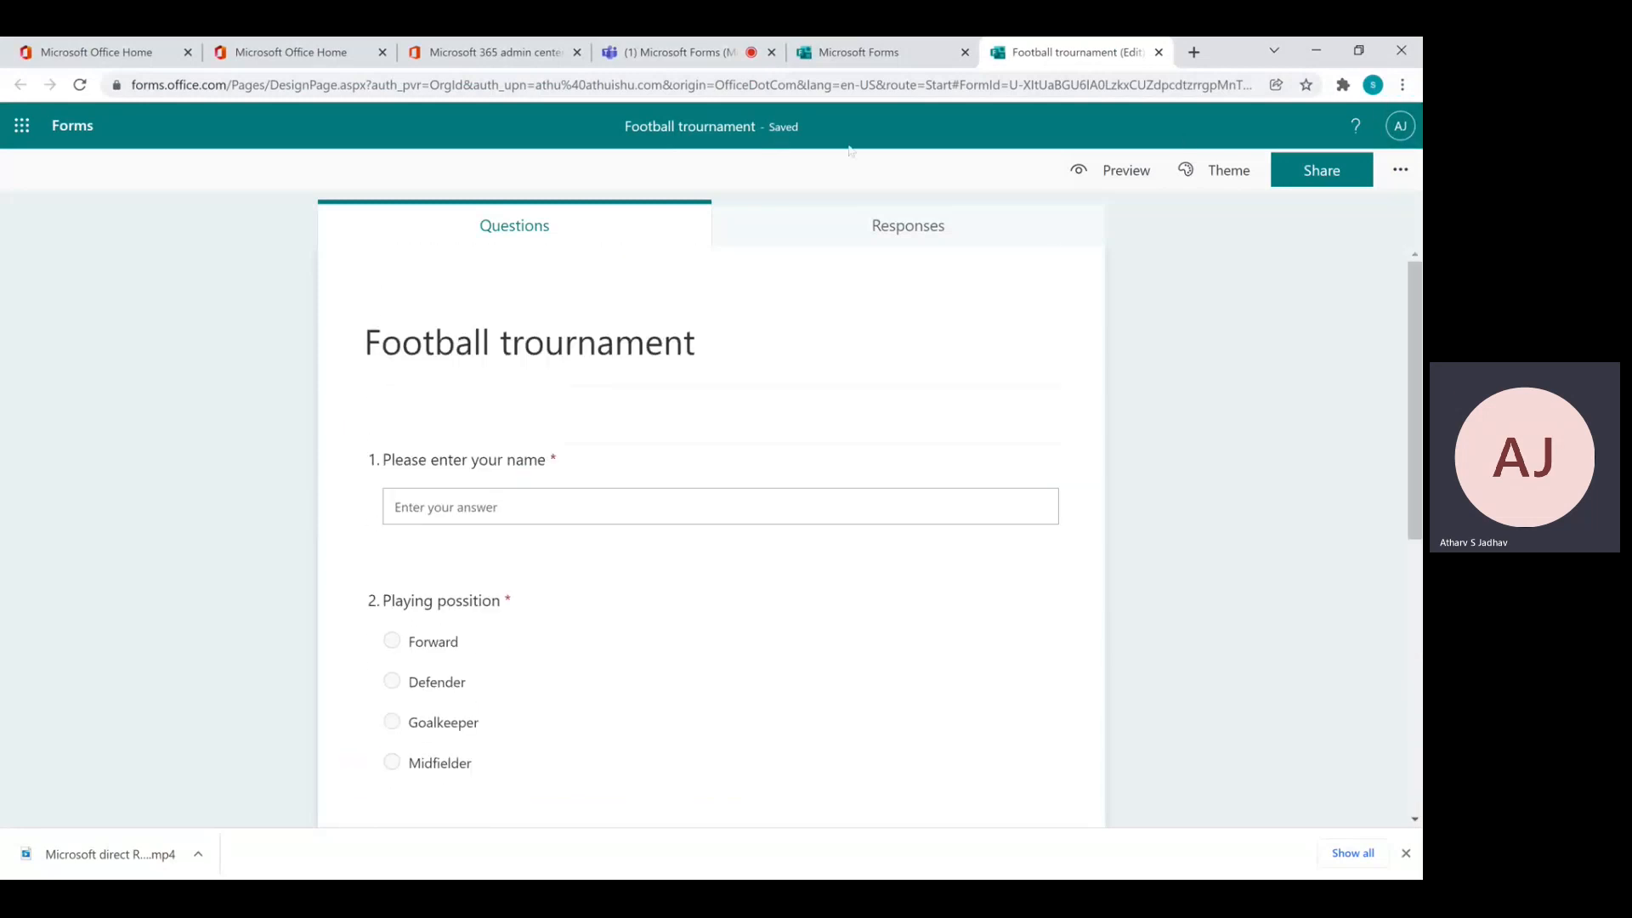
{"action": "left_click_drag", "start_coordinate": [1418, 471], "coordinate": [1414, 331]}
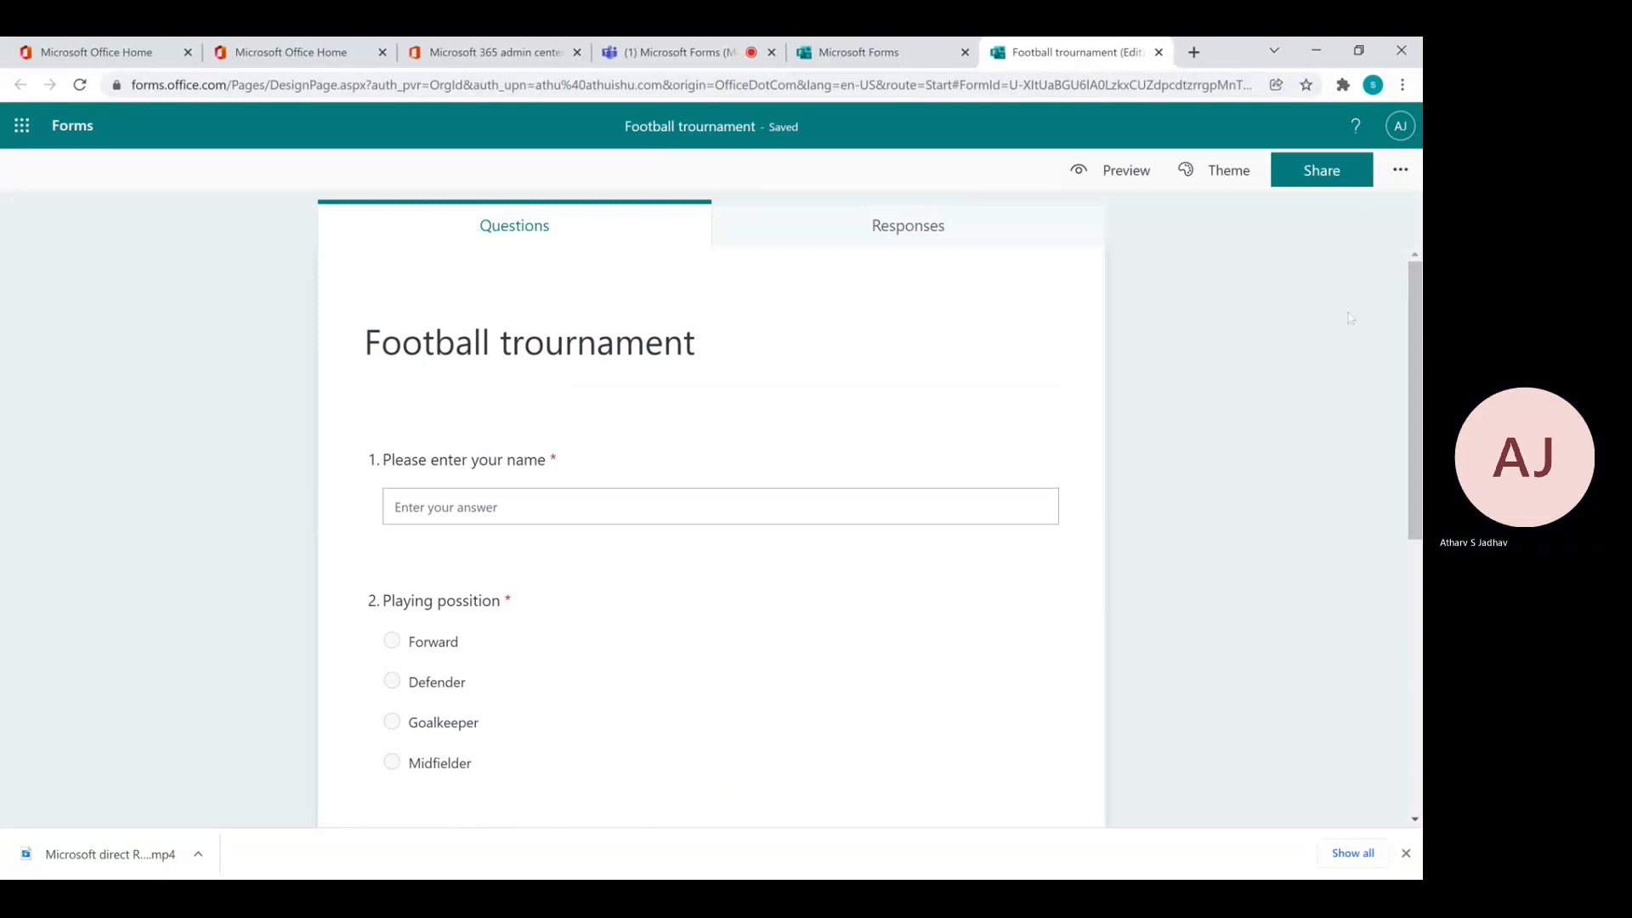
{"action": "left_click", "coordinate": [1122, 172]}
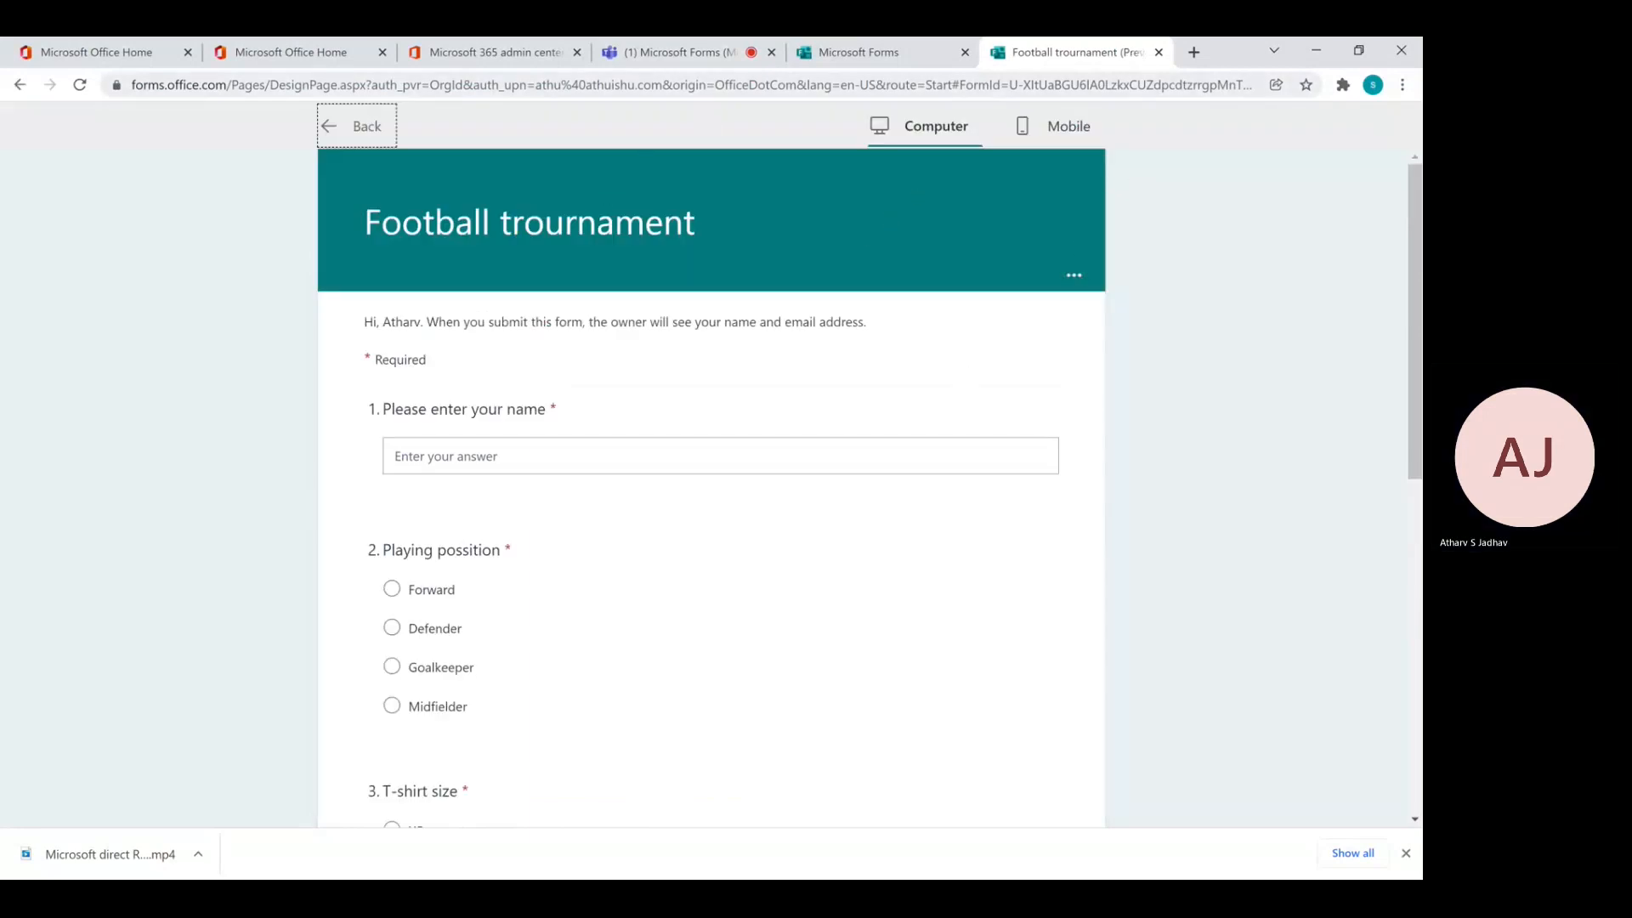
{"action": "left_click", "coordinate": [20, 85]}
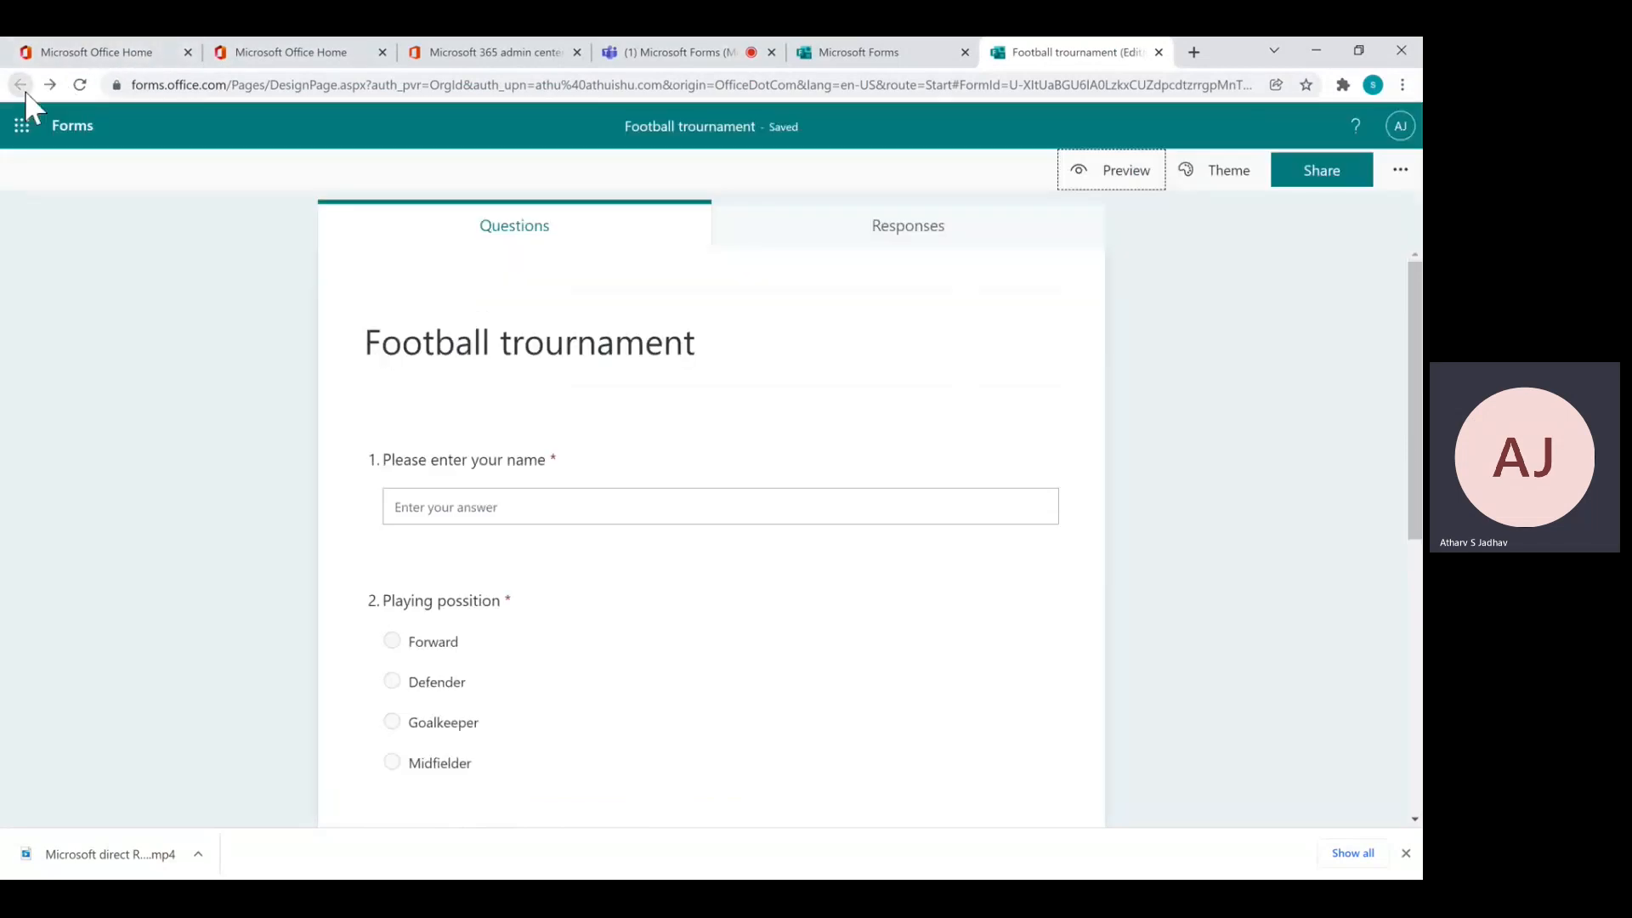
Apply the 'Clouds in the sky above rolling hills' picture theme to the quiz
{"action": "left_click", "coordinate": [1232, 172]}
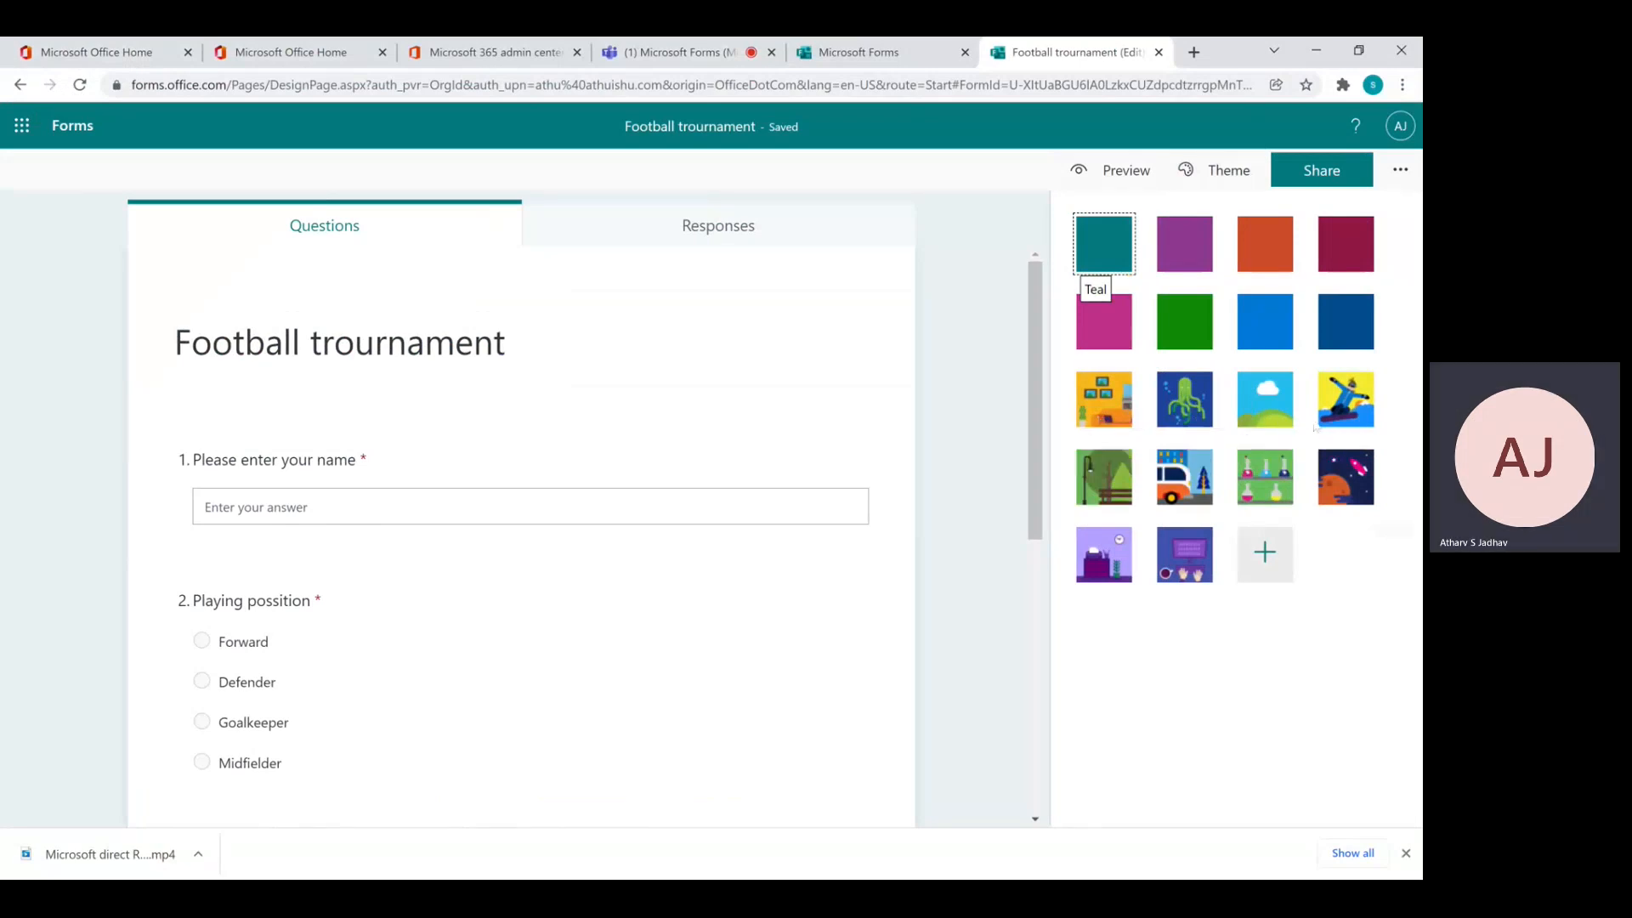
{"action": "left_click", "coordinate": [1259, 403]}
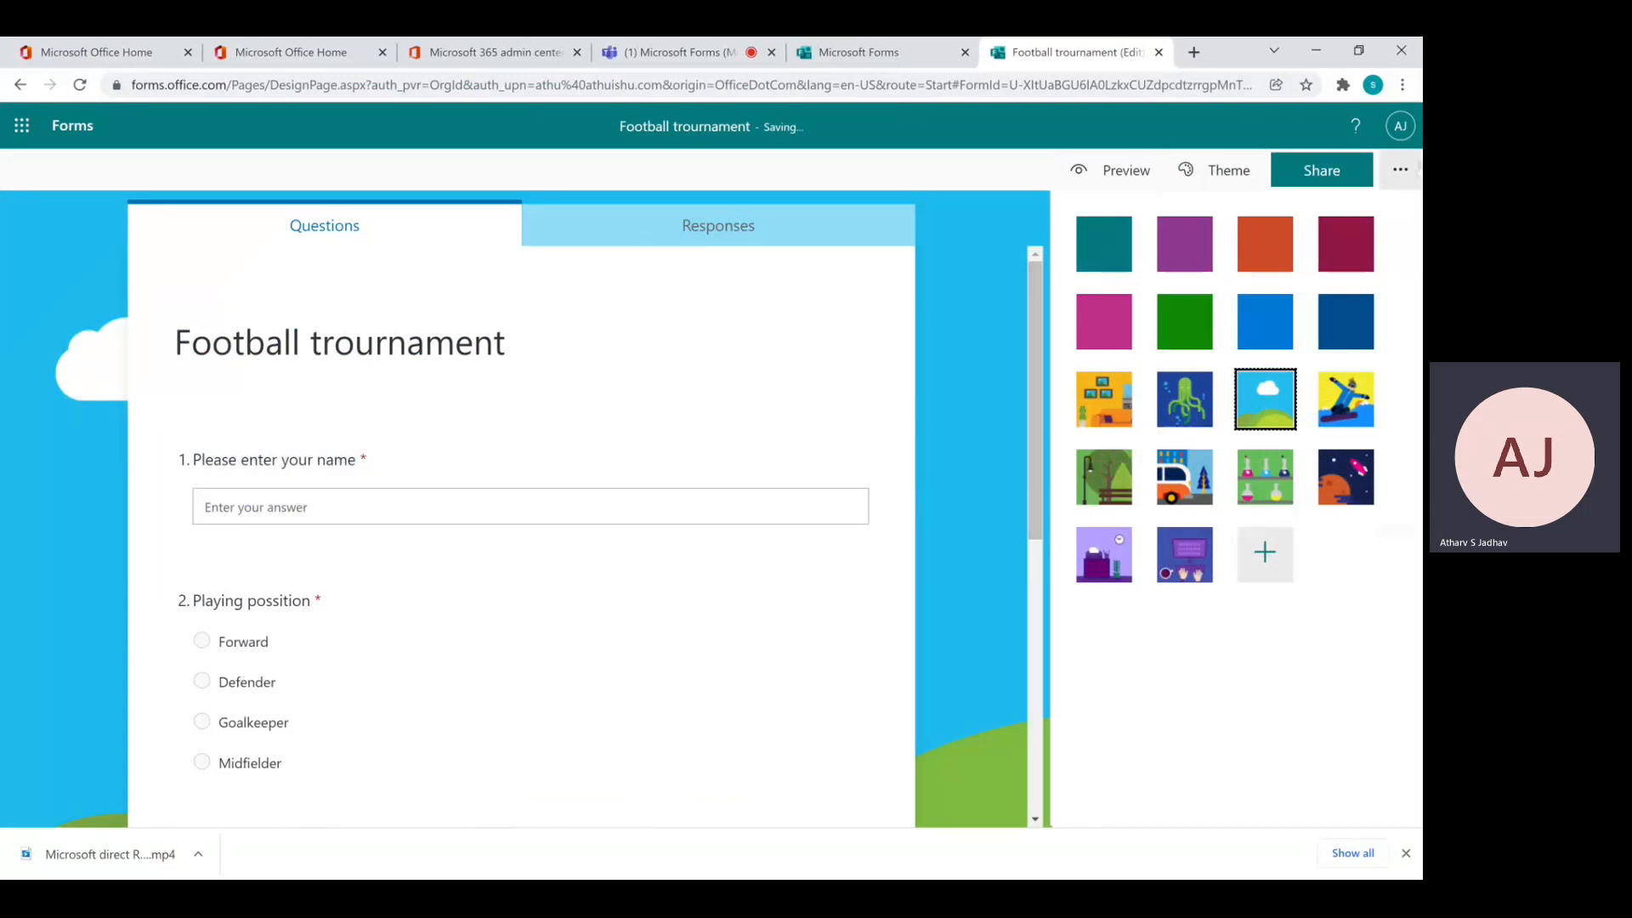
{"action": "left_click", "coordinate": [1401, 170]}
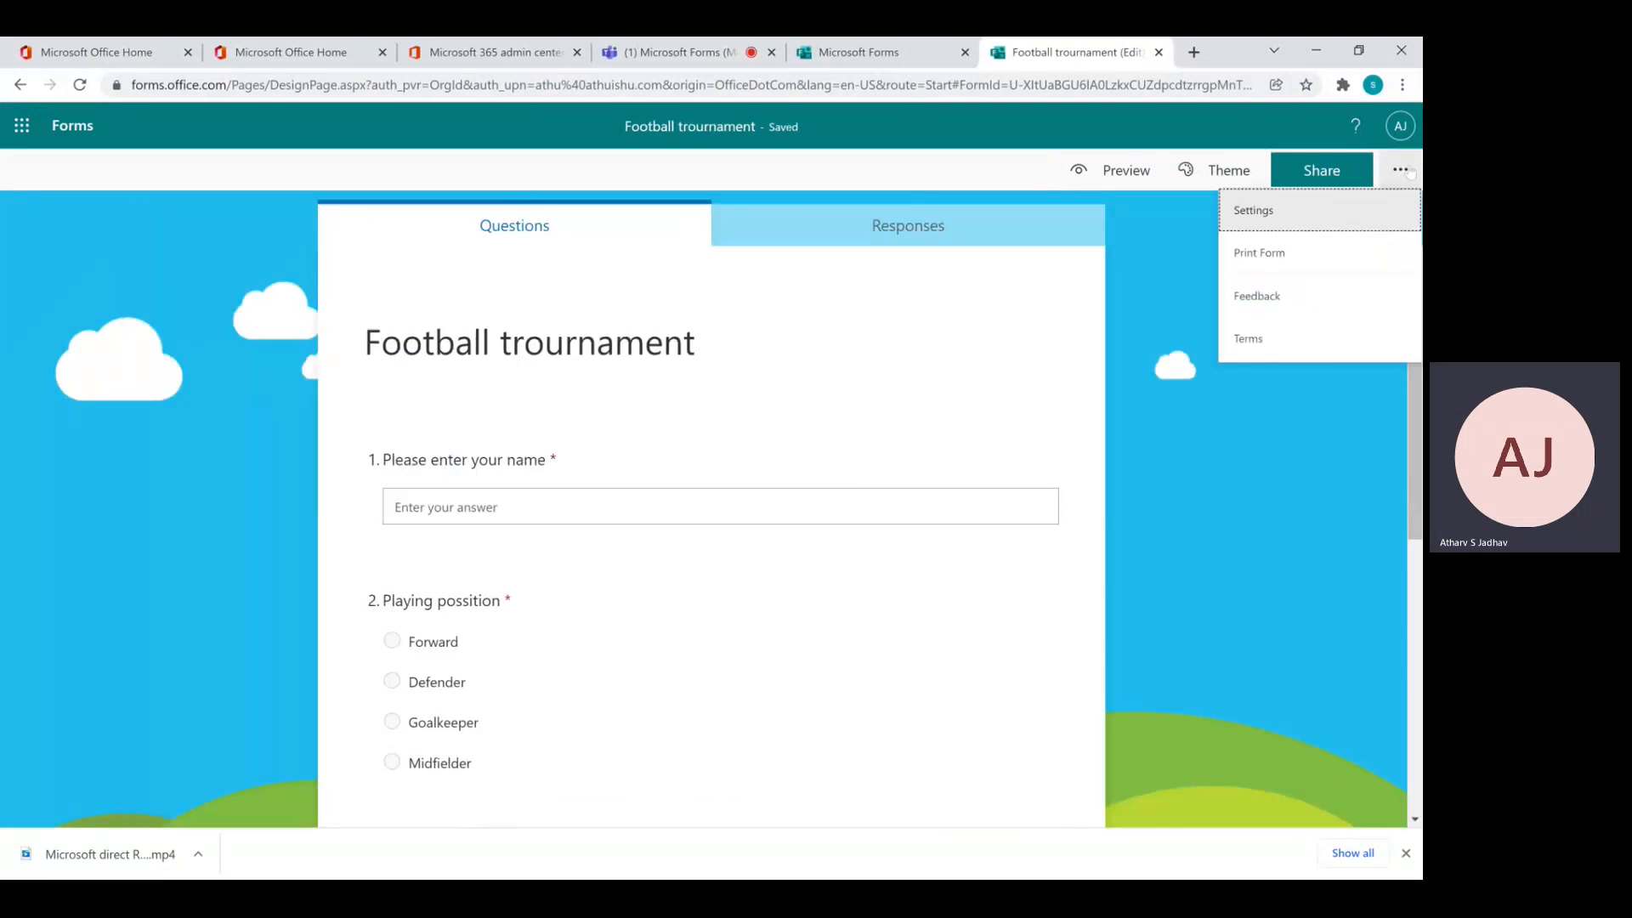
In the form settings, set 'Who can fill out this form' to Anyone can respond
{"action": "left_click", "coordinate": [1265, 211]}
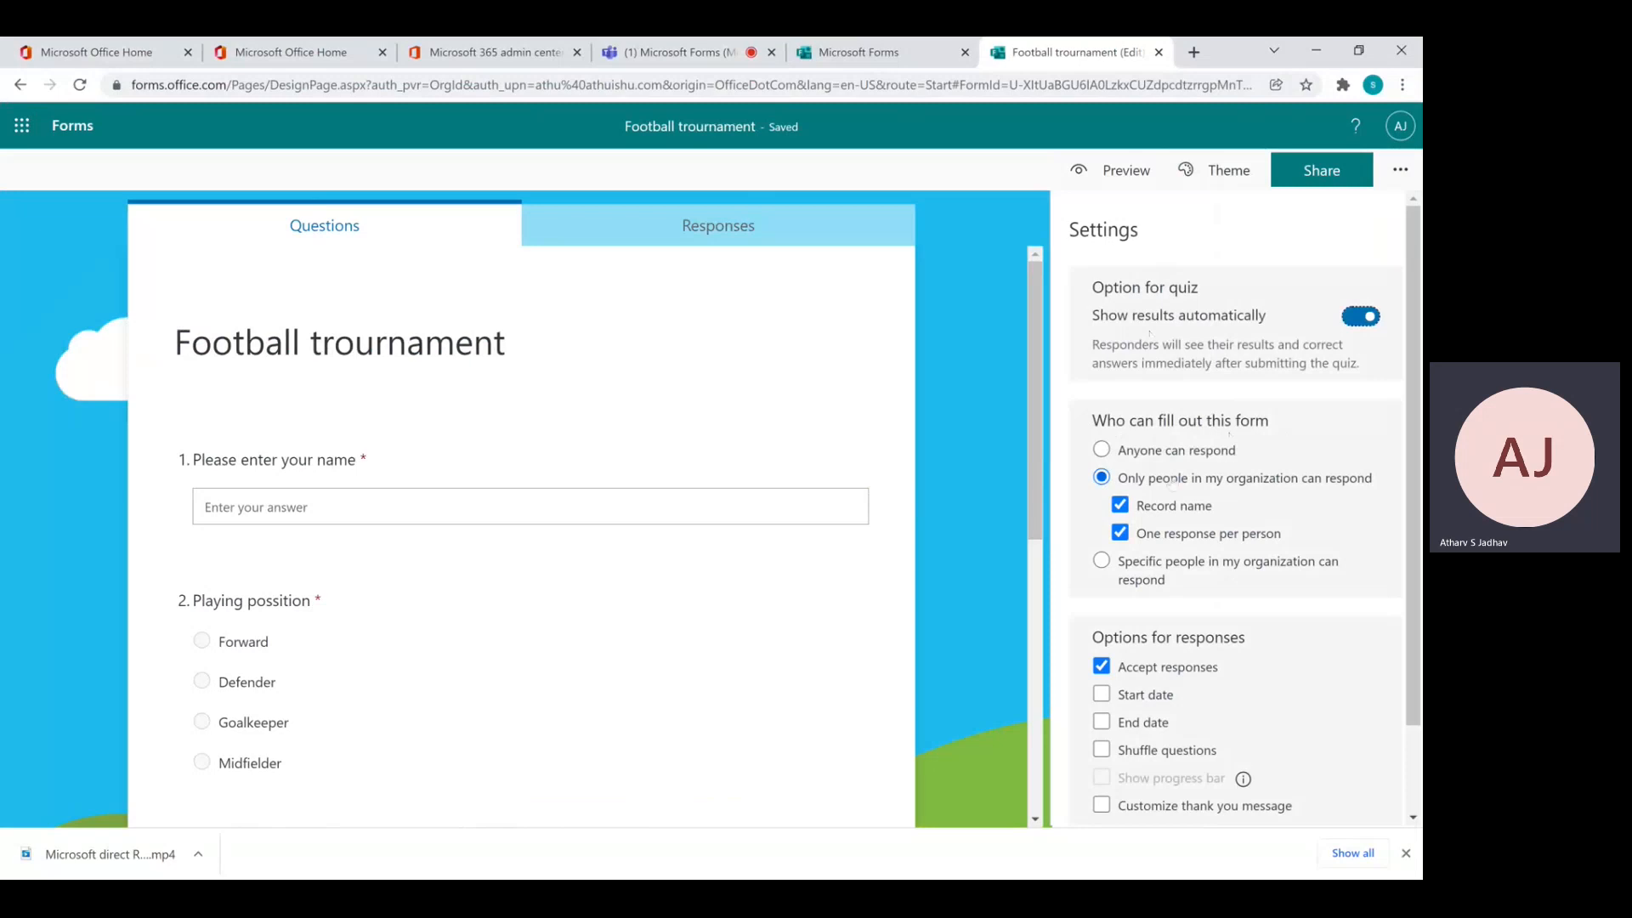
{"action": "left_click", "coordinate": [1102, 450]}
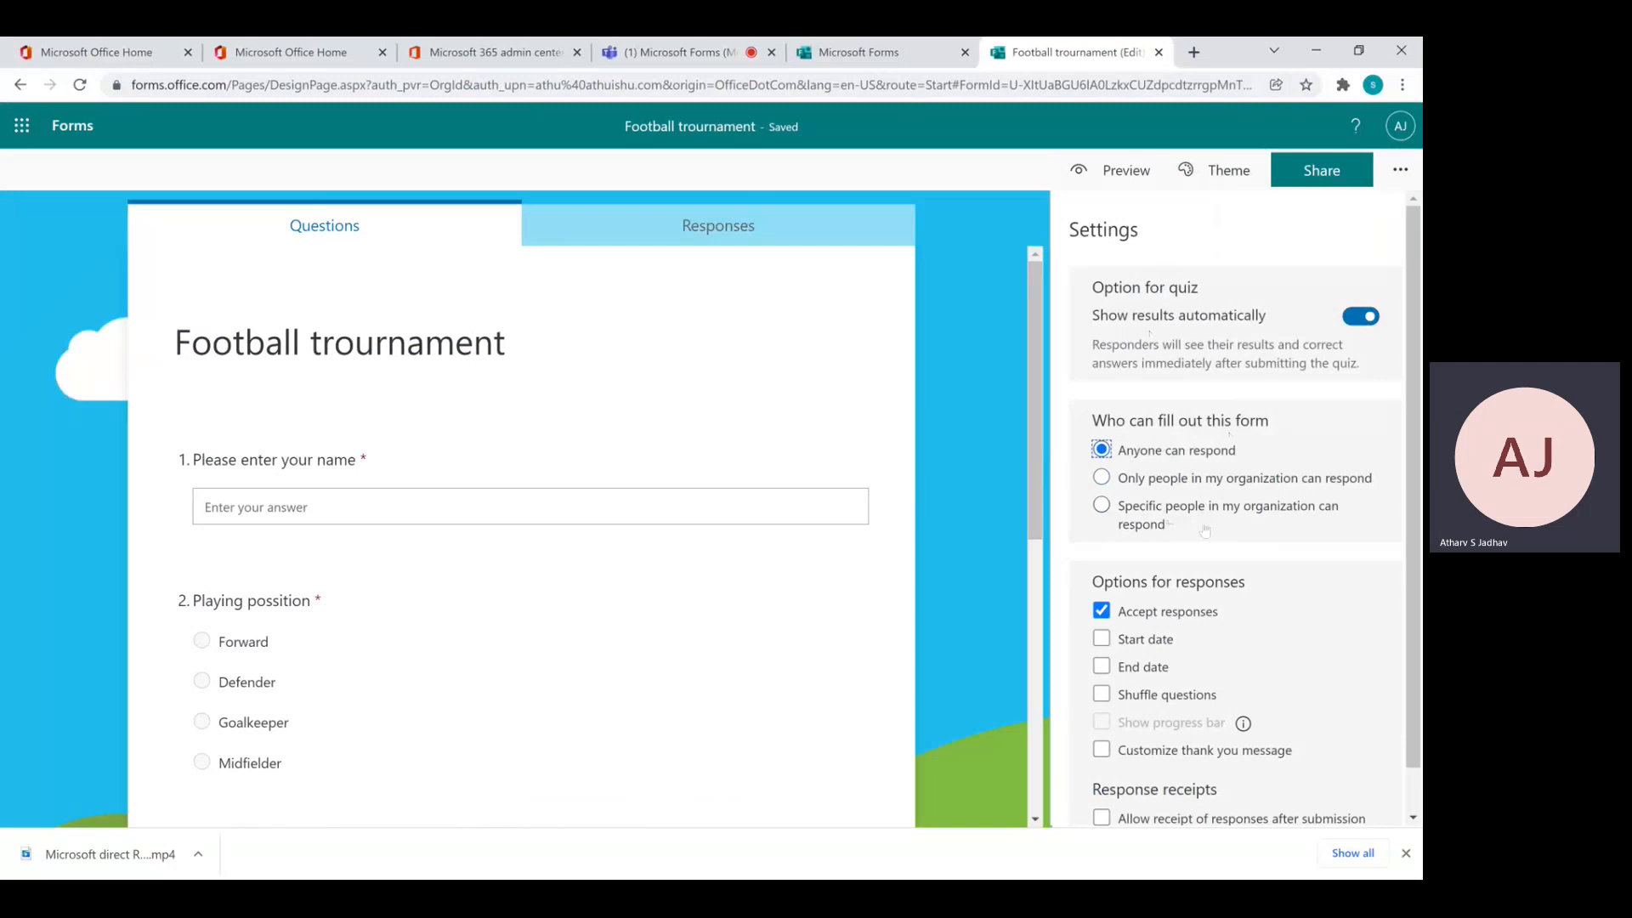
{"action": "left_click", "coordinate": [1101, 505]}
{"action": "left_click", "coordinate": [1102, 449]}
{"action": "left_click_drag", "start_coordinate": [1415, 574], "coordinate": [1416, 618]}
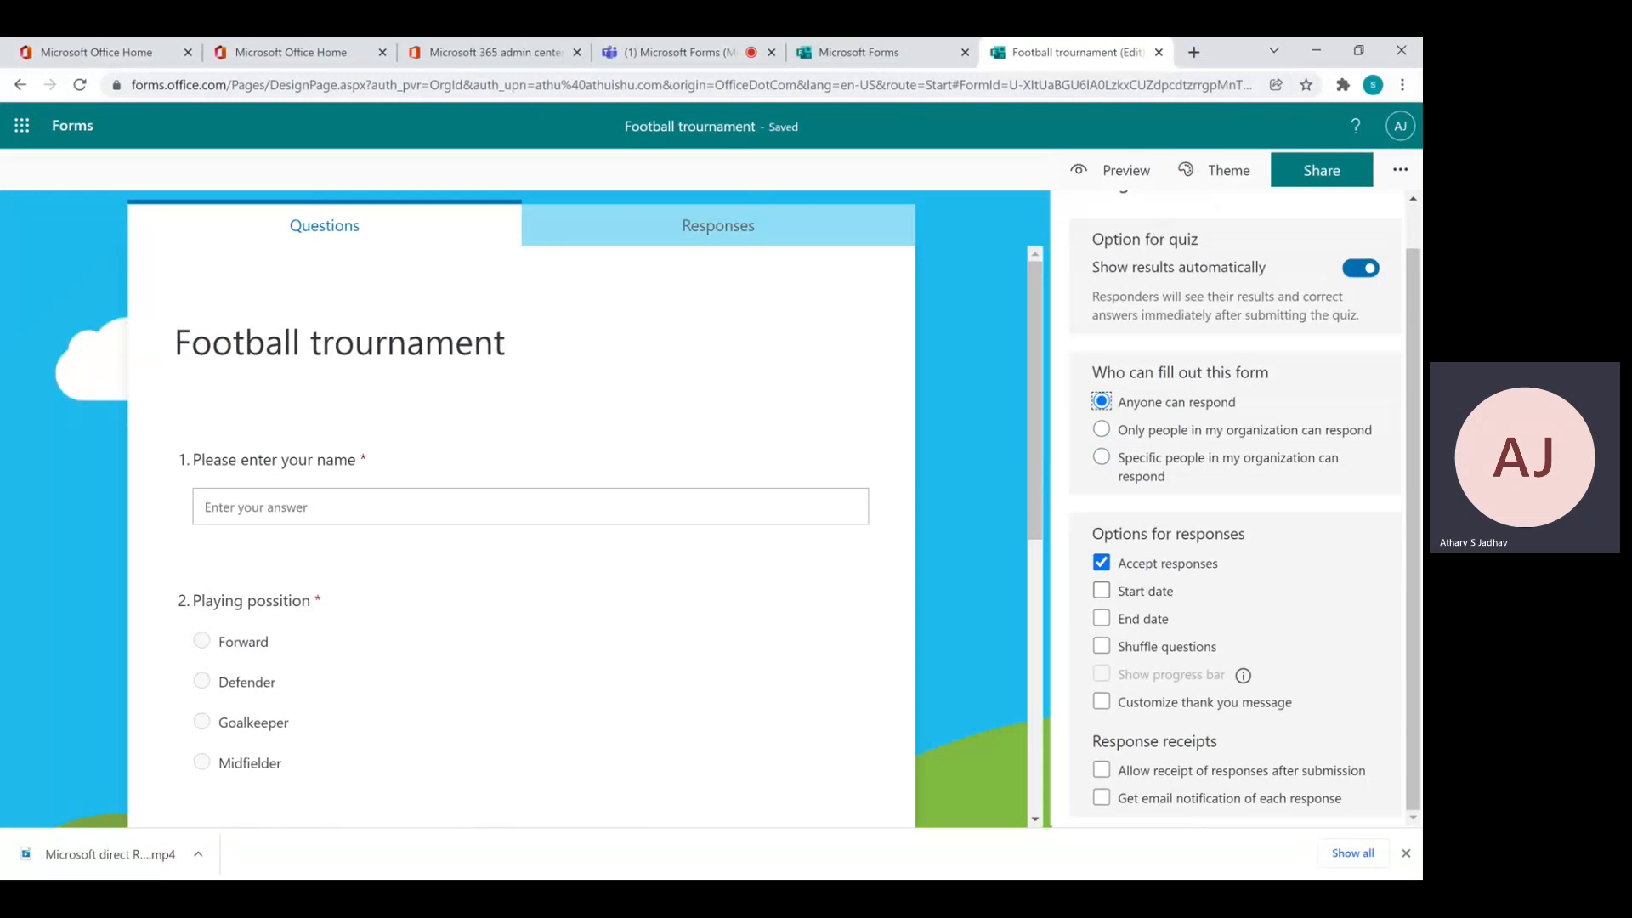
Accept responses from 12/25/2021 9:00 PM until 12/31/2021 9:15 PM, and allow receipt of responses after submission
{"action": "left_click", "coordinate": [1101, 592]}
{"action": "left_click", "coordinate": [1101, 590]}
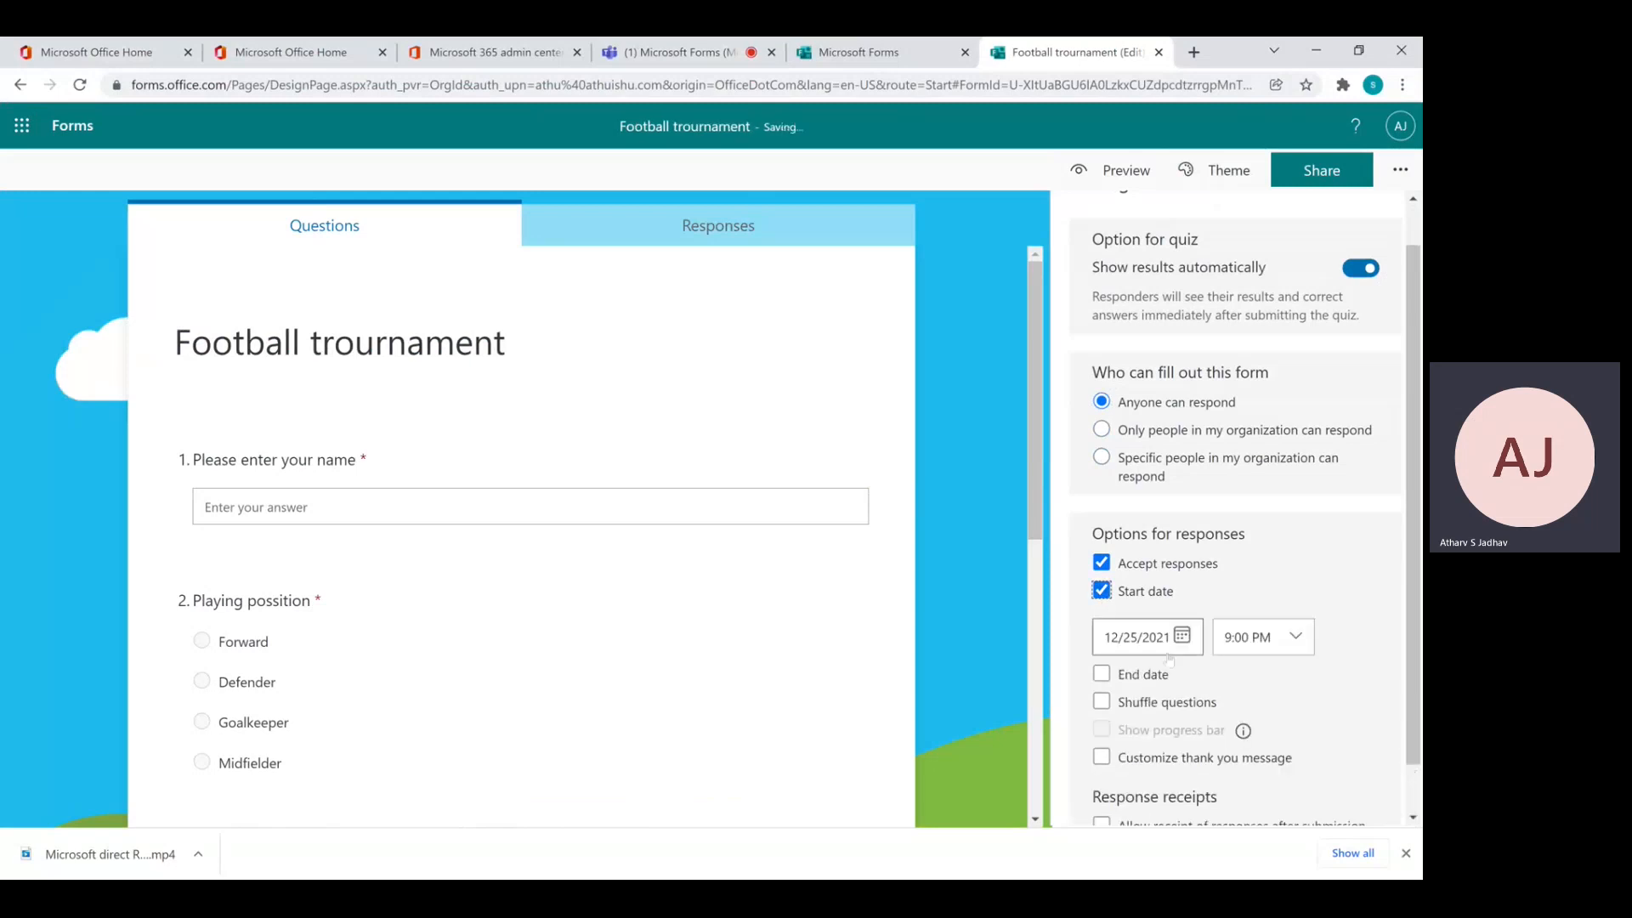
{"action": "left_click", "coordinate": [1102, 674]}
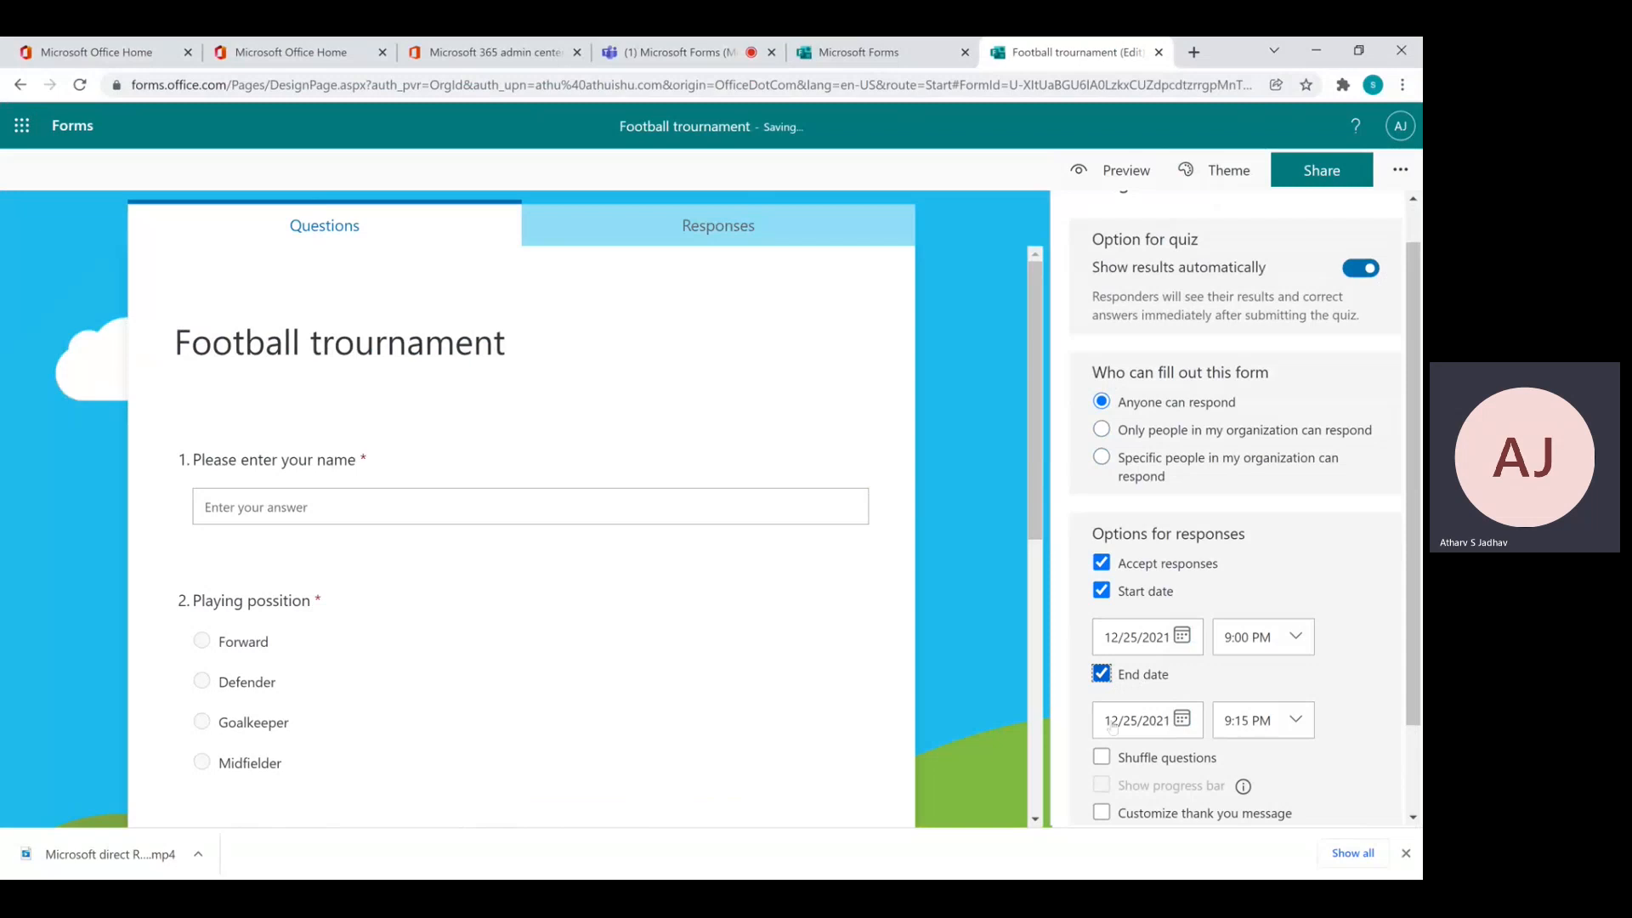
{"action": "left_click", "coordinate": [1181, 721]}
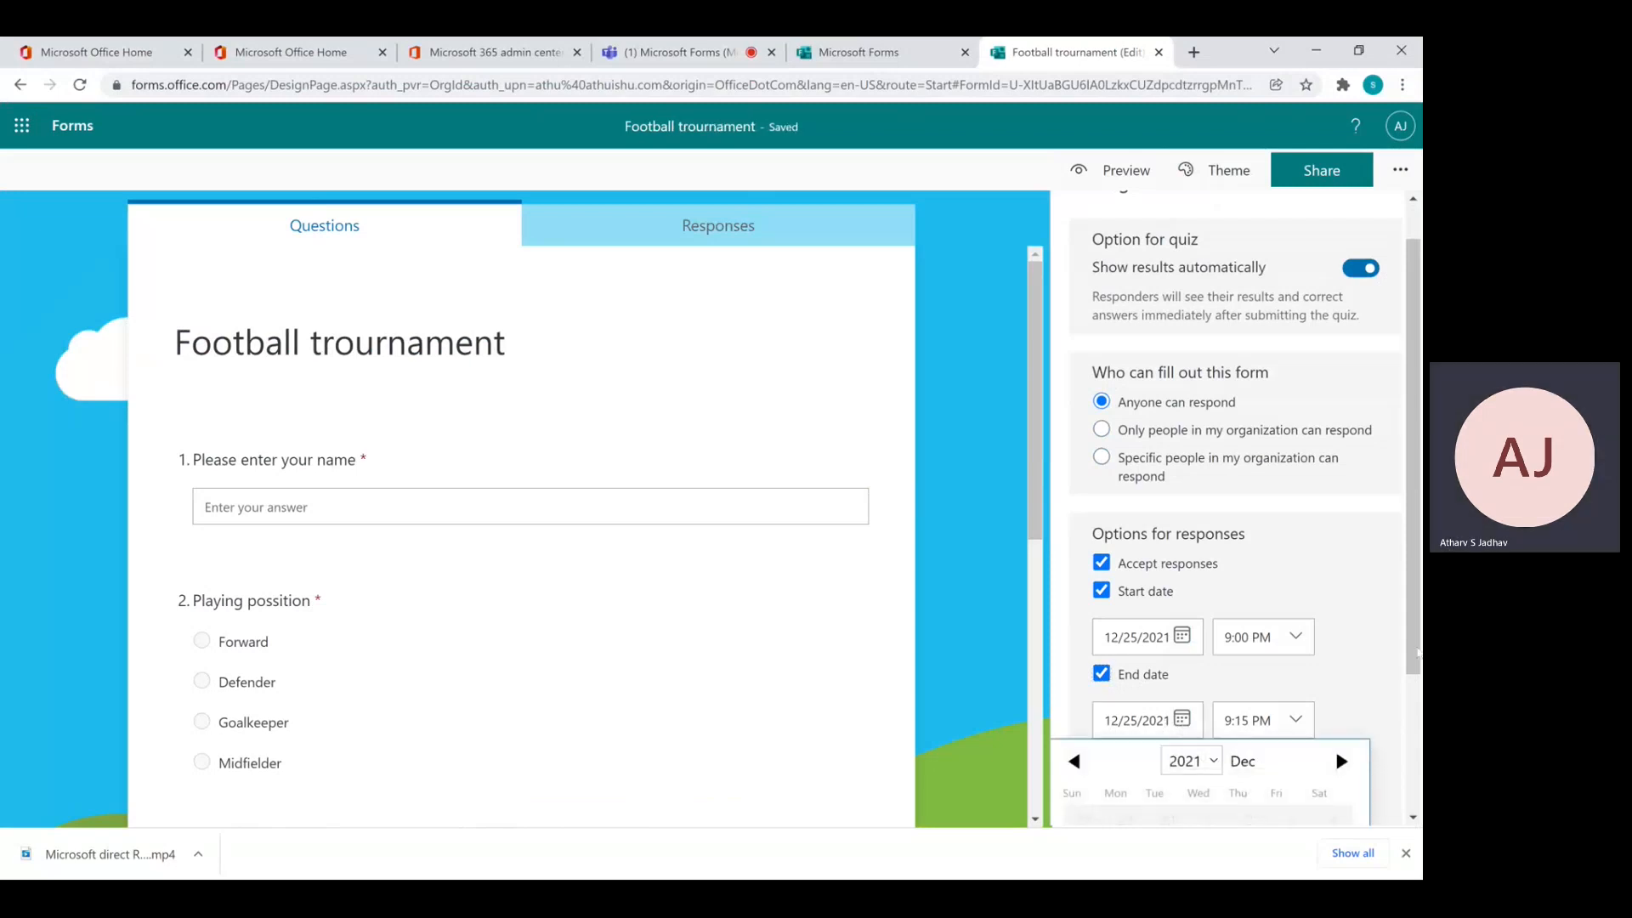
{"action": "left_click_drag", "start_coordinate": [1414, 652], "coordinate": [1414, 792]}
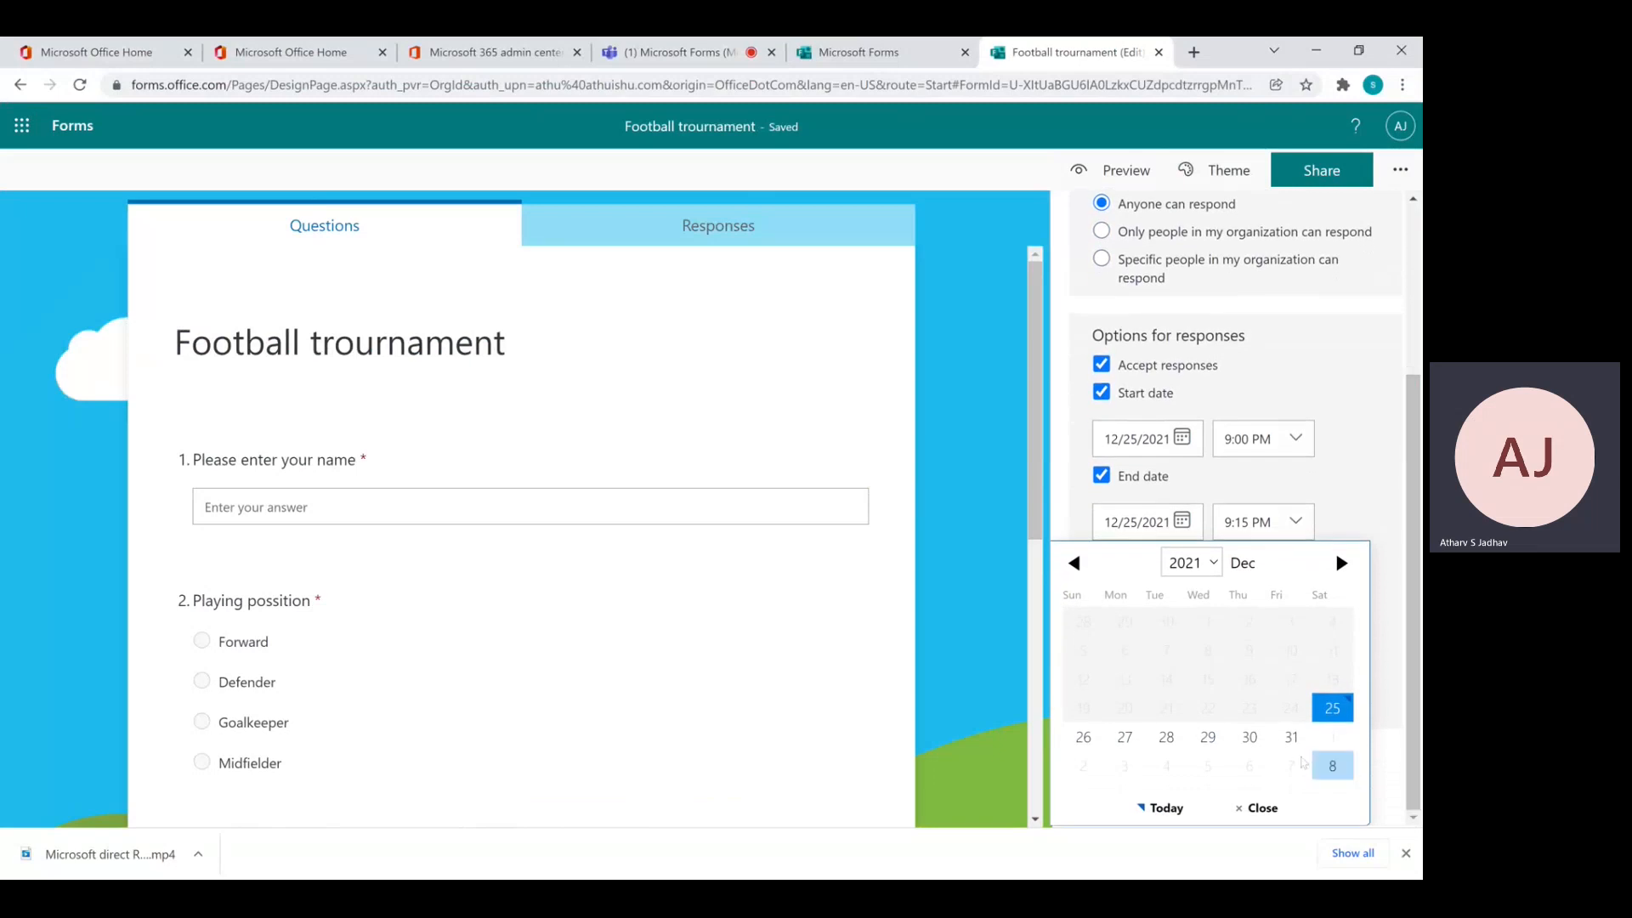
{"action": "left_click", "coordinate": [1291, 736]}
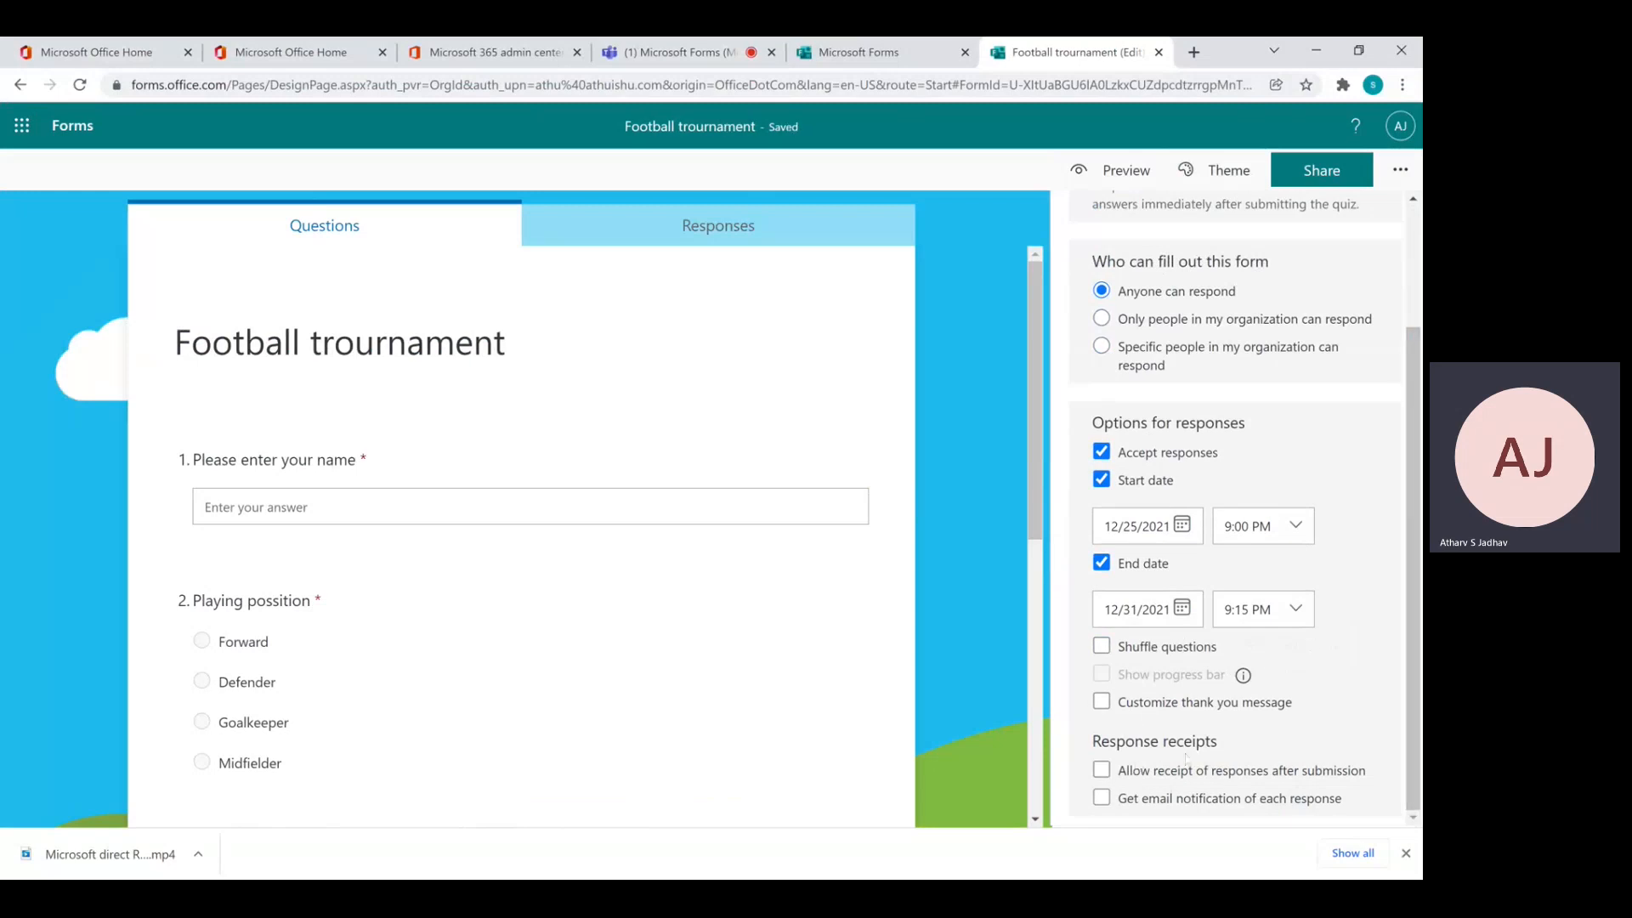
{"action": "left_click", "coordinate": [1102, 770]}
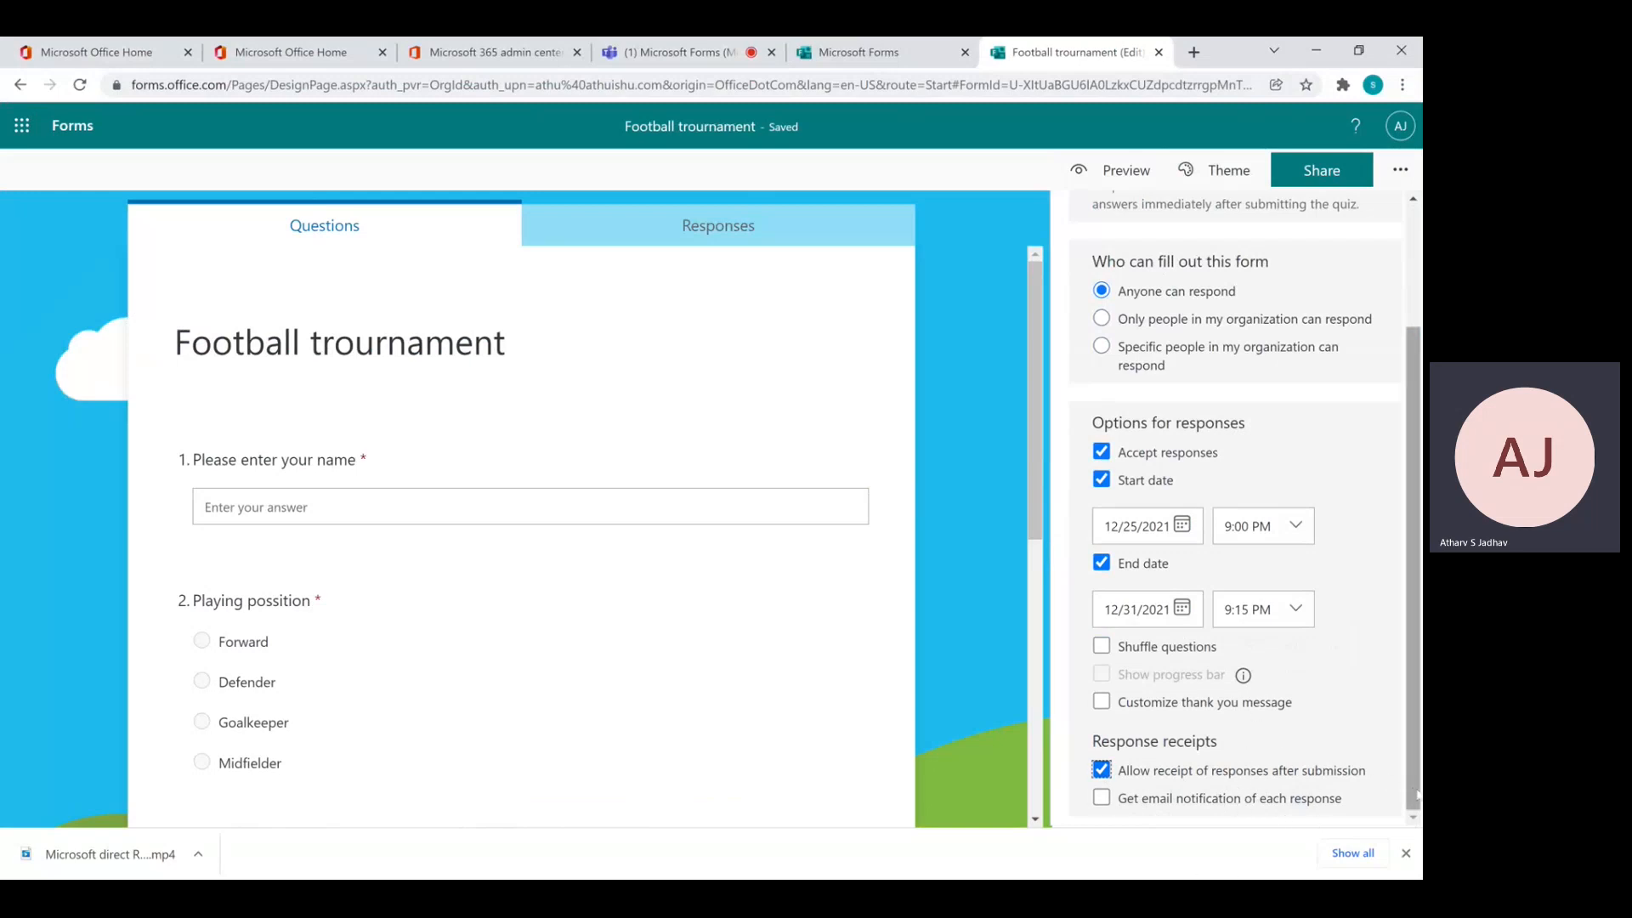
{"action": "left_click_drag", "start_coordinate": [1416, 799], "coordinate": [1420, 650]}
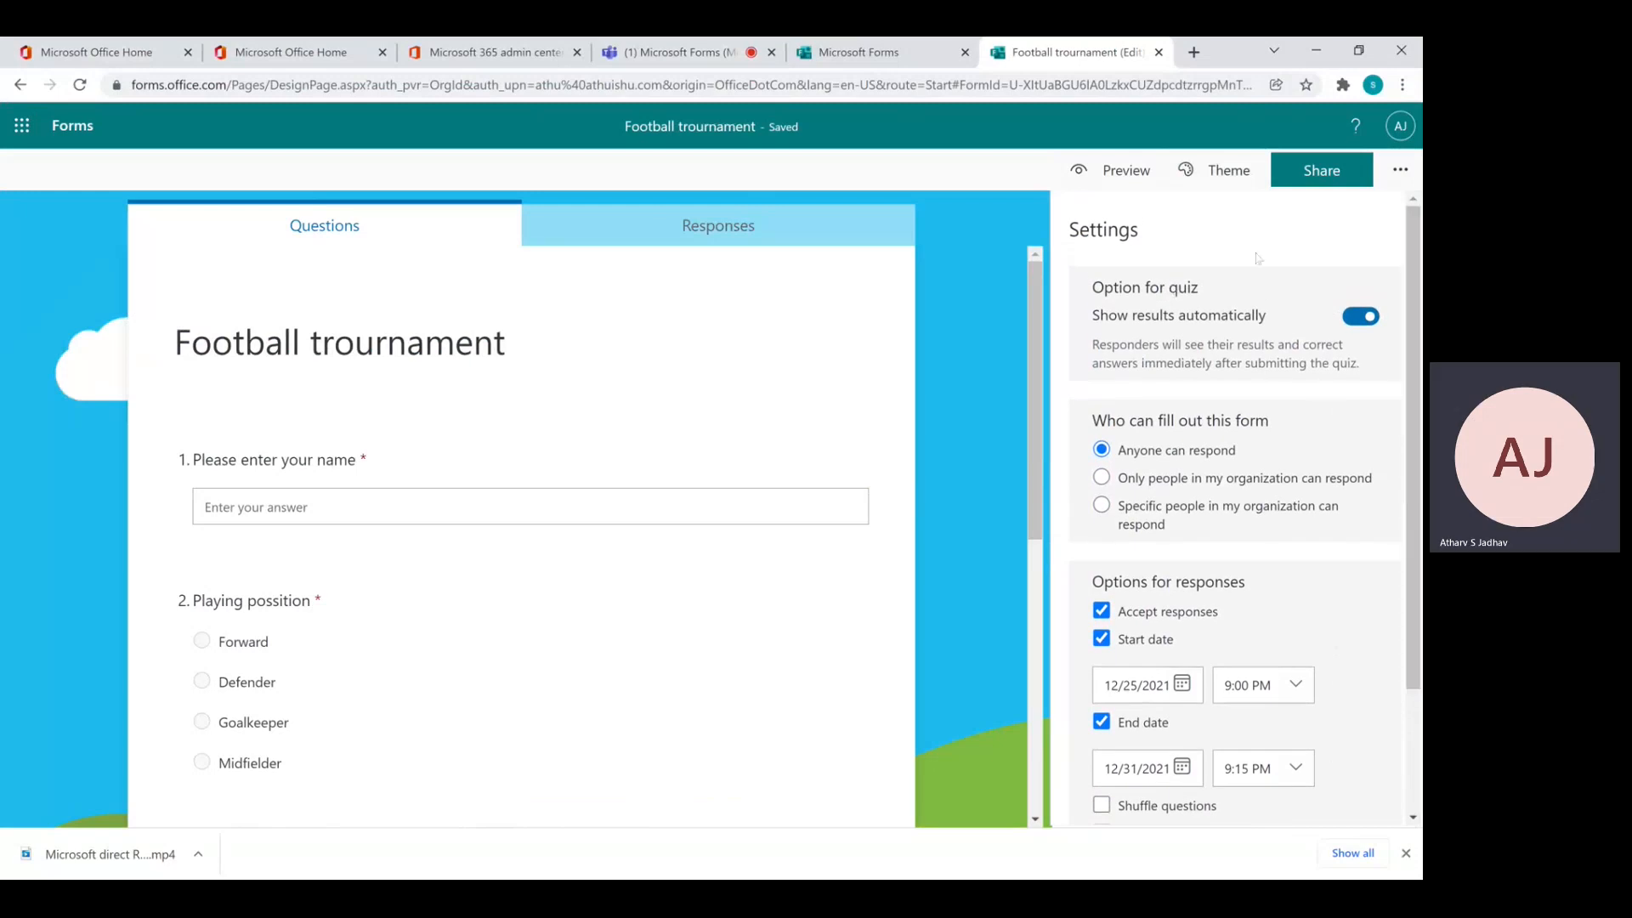
Shorten the form's response link in the Share panel and copy the short link
{"action": "left_click", "coordinate": [1325, 184]}
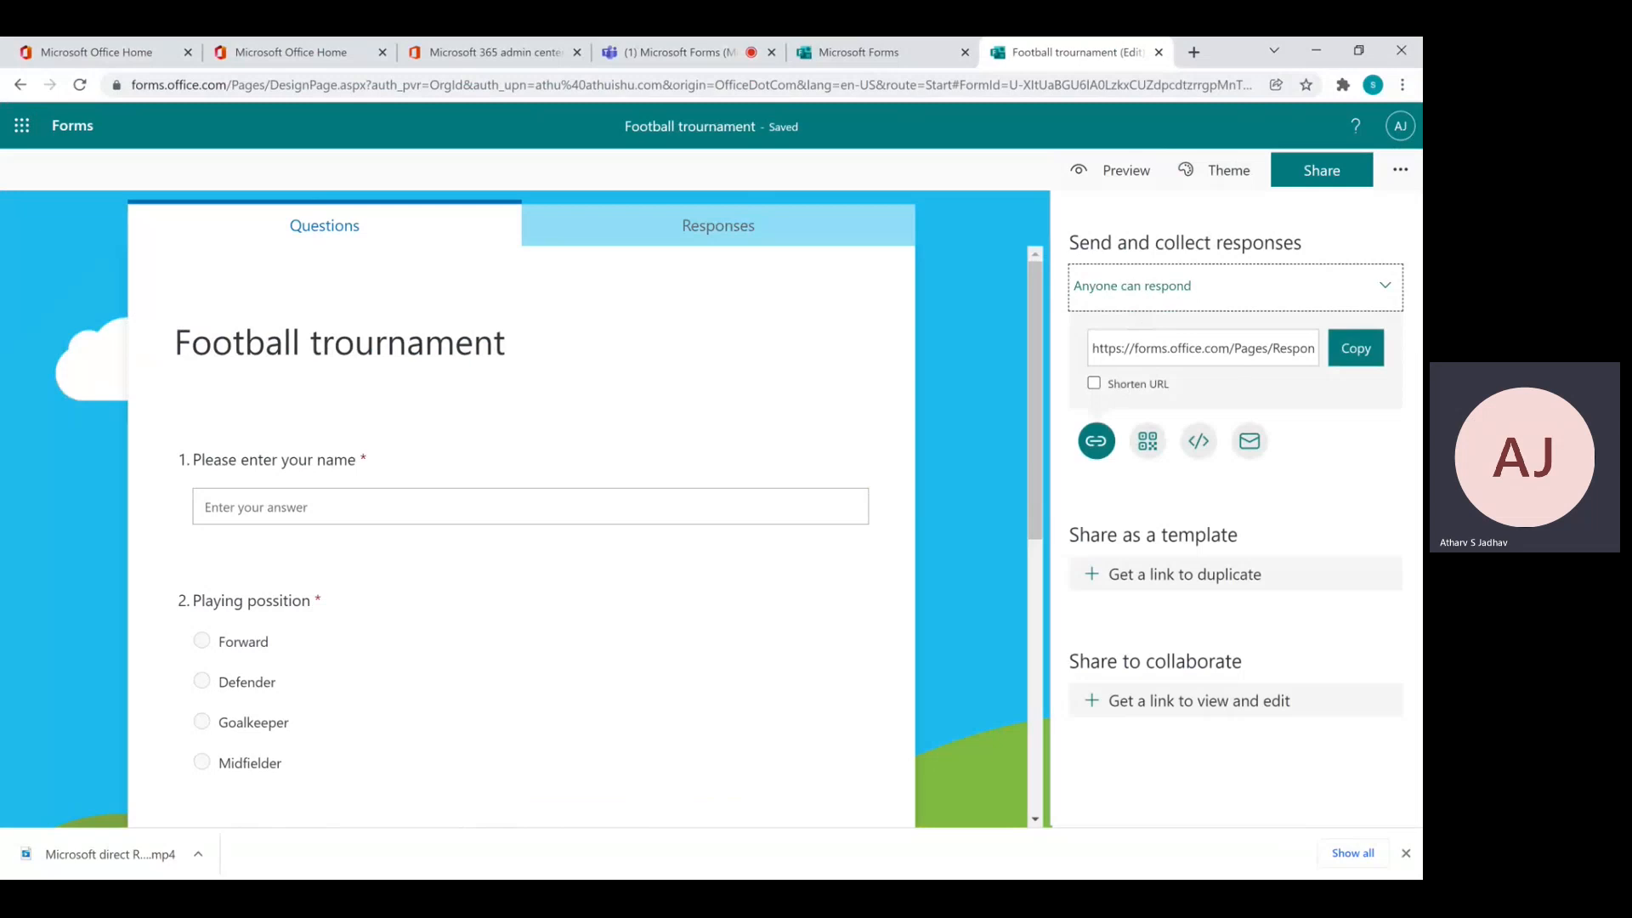
{"action": "left_click", "coordinate": [1094, 383]}
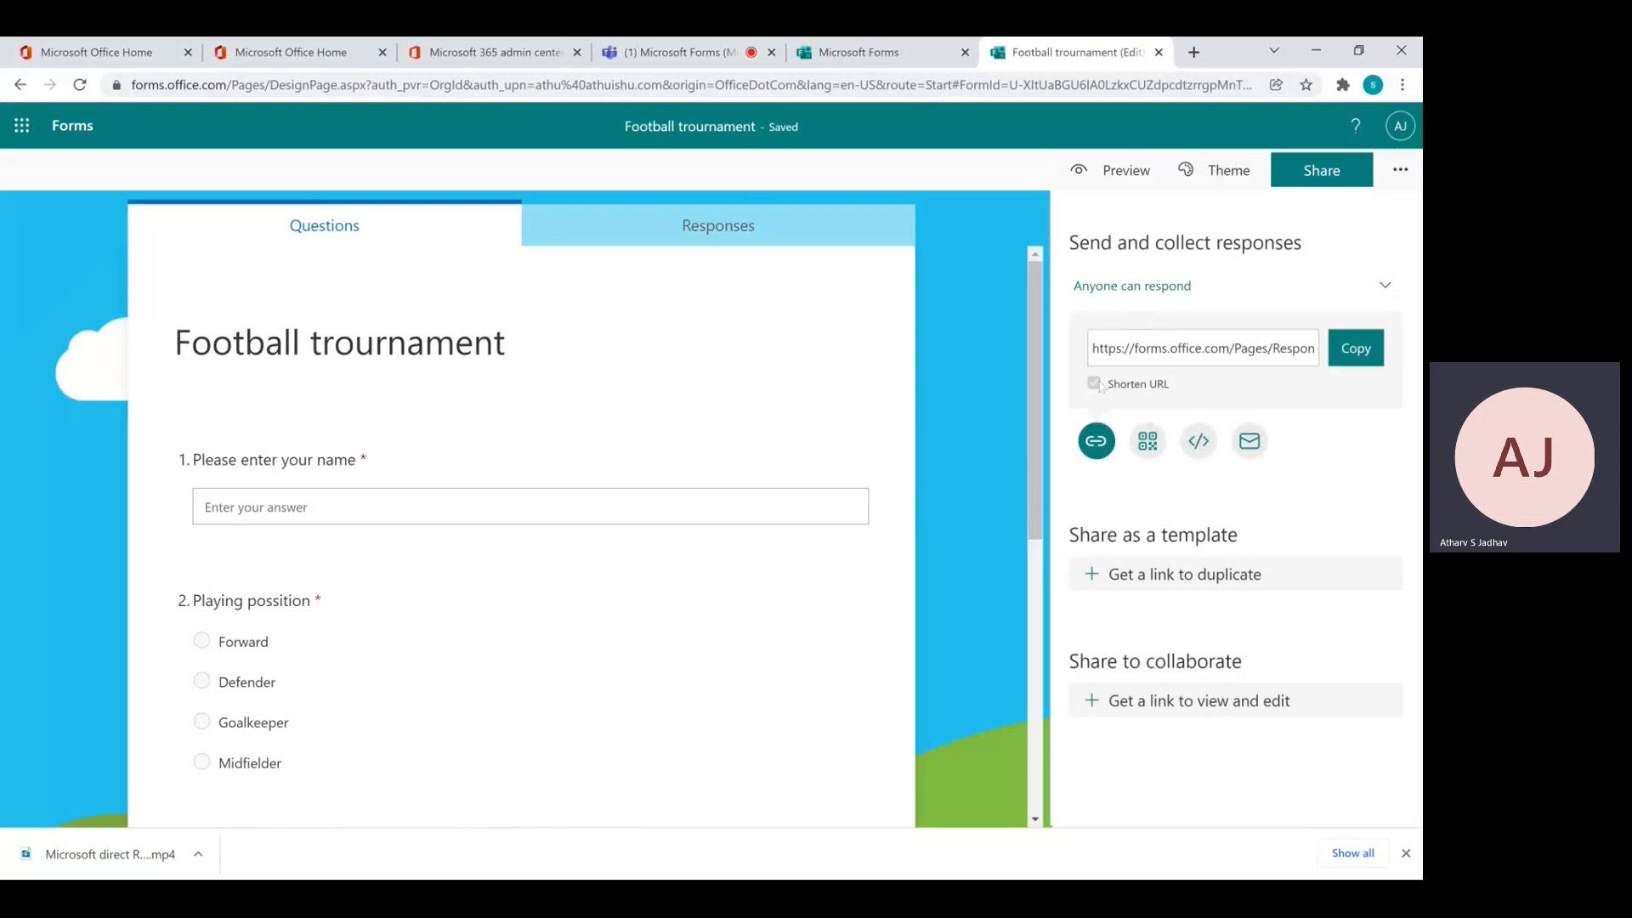
{"action": "left_click", "coordinate": [1365, 361]}
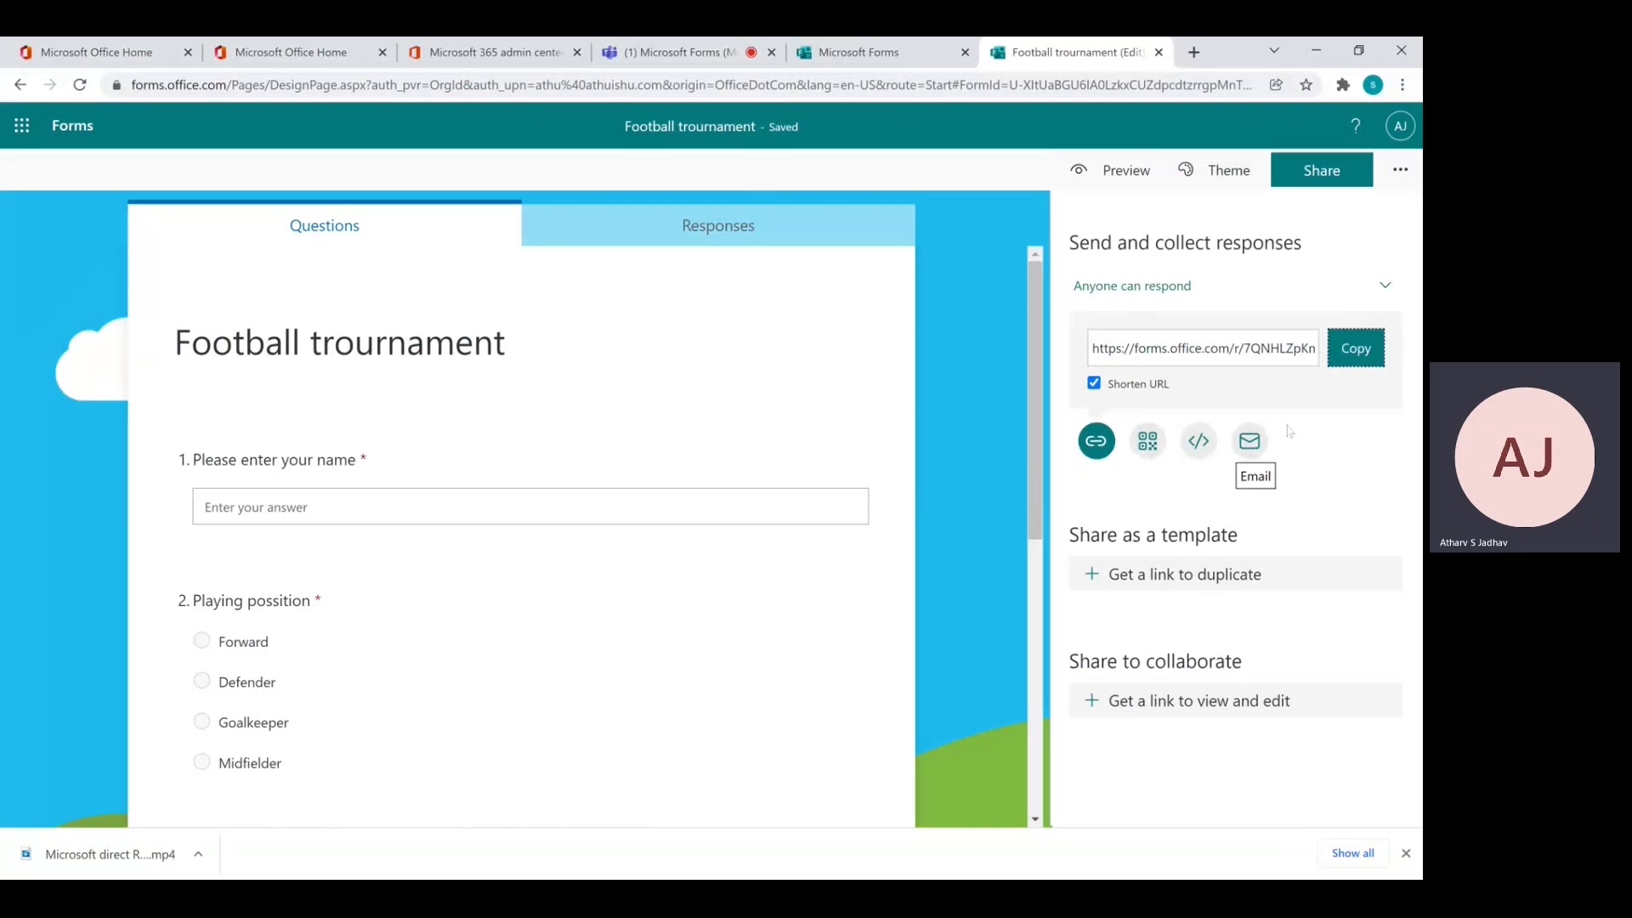
{"action": "left_click", "coordinate": [1359, 361]}
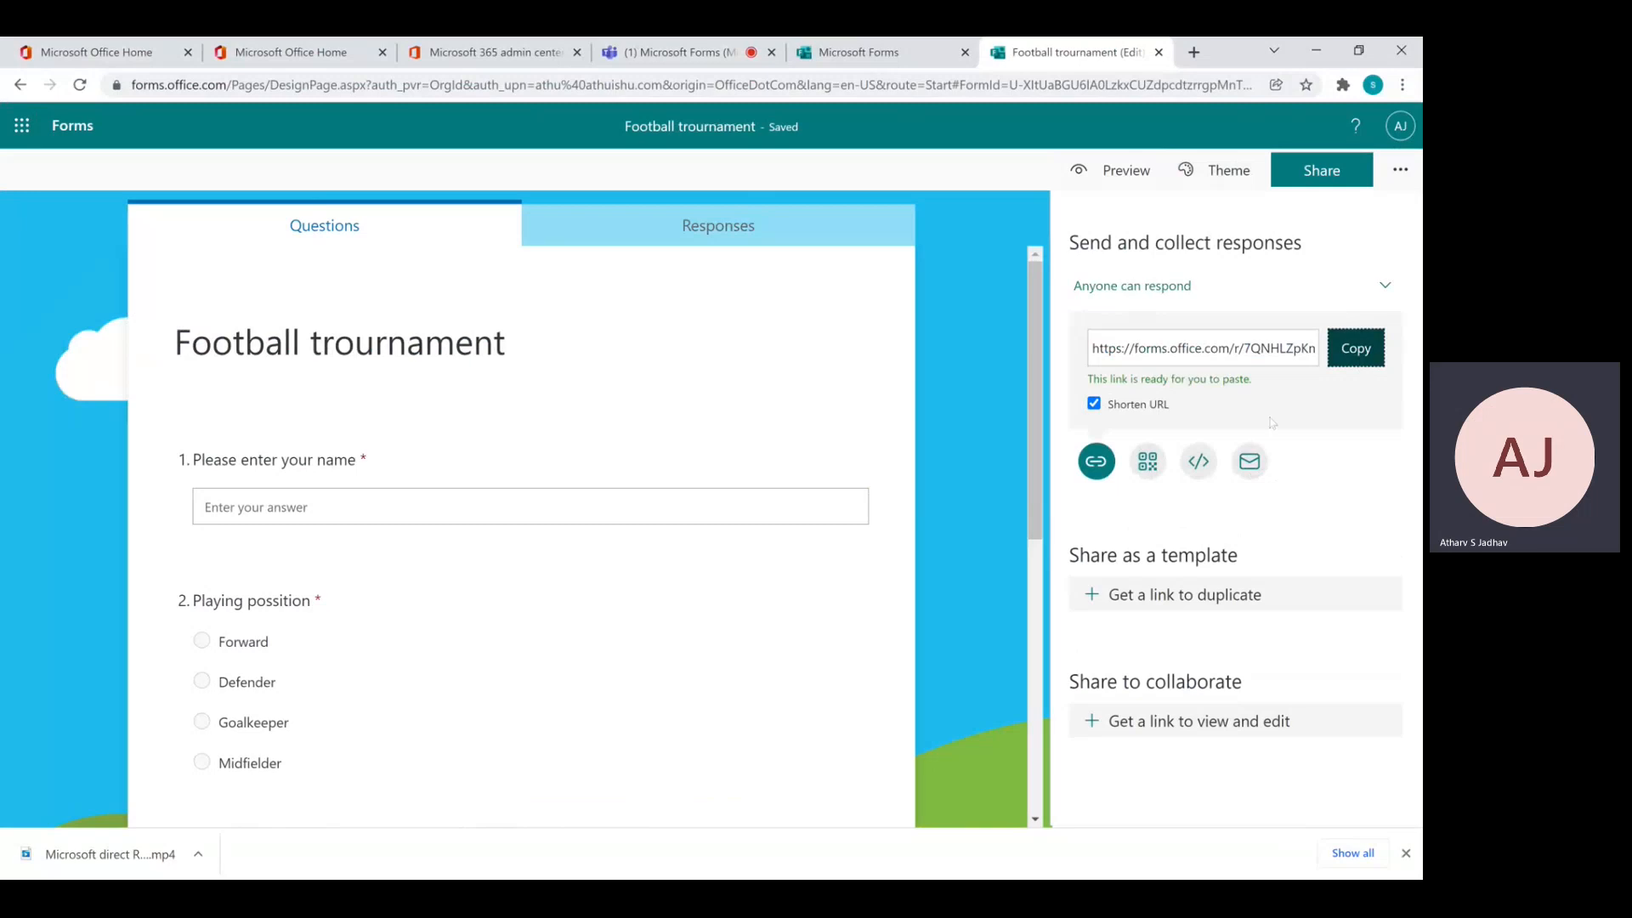
{"action": "left_click", "coordinate": [1246, 469]}
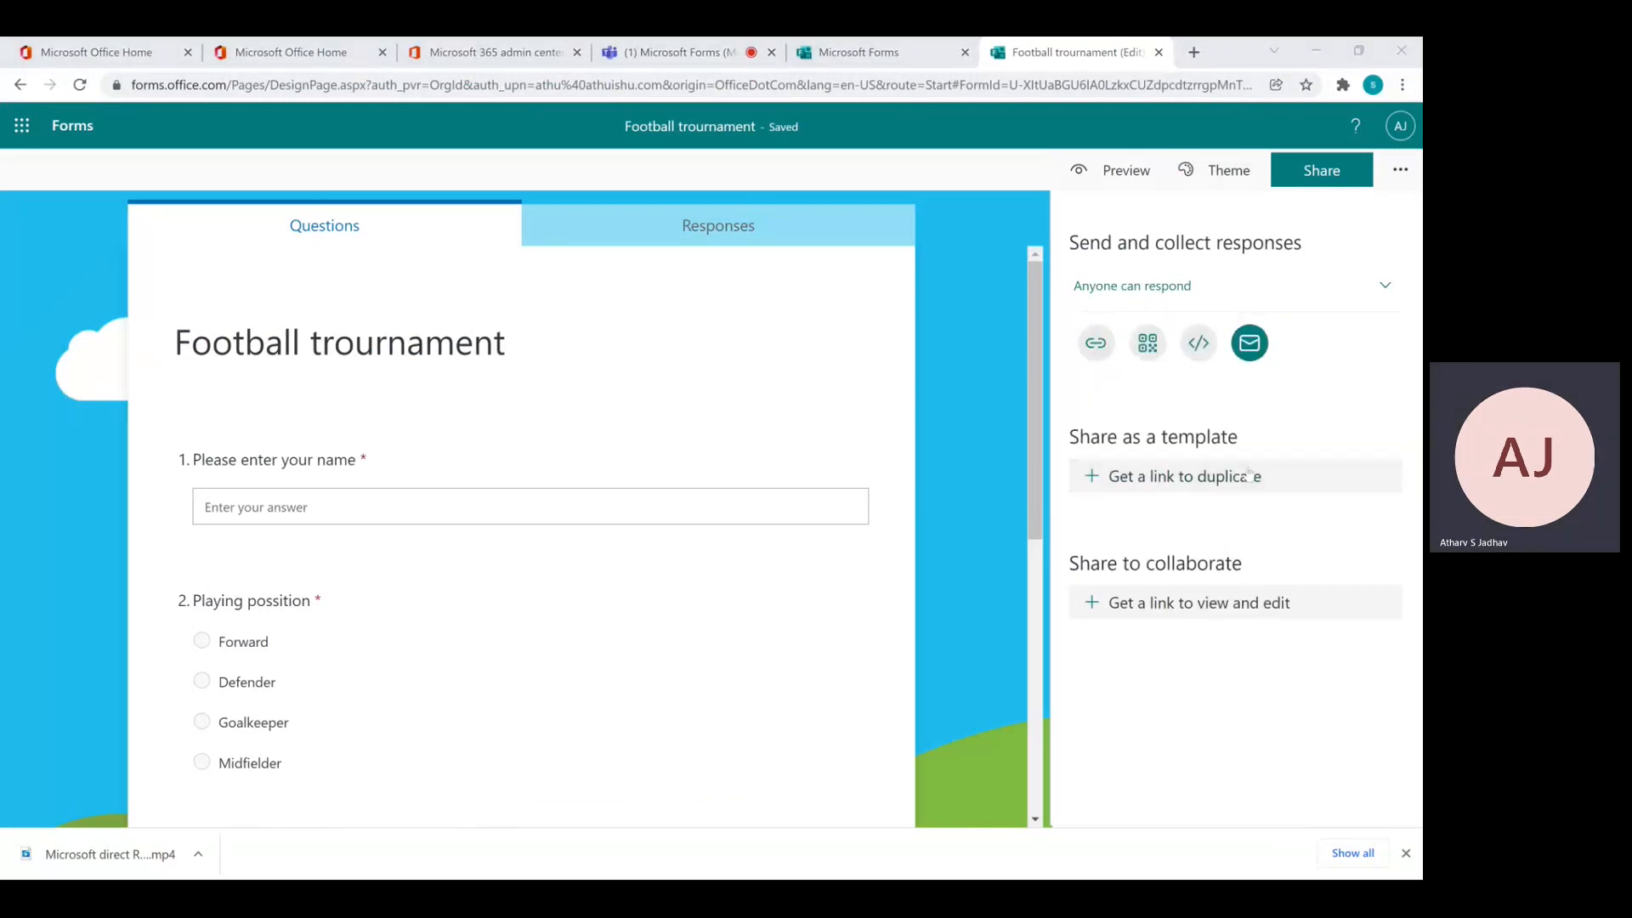
{"action": "left_click", "coordinate": [1405, 61]}
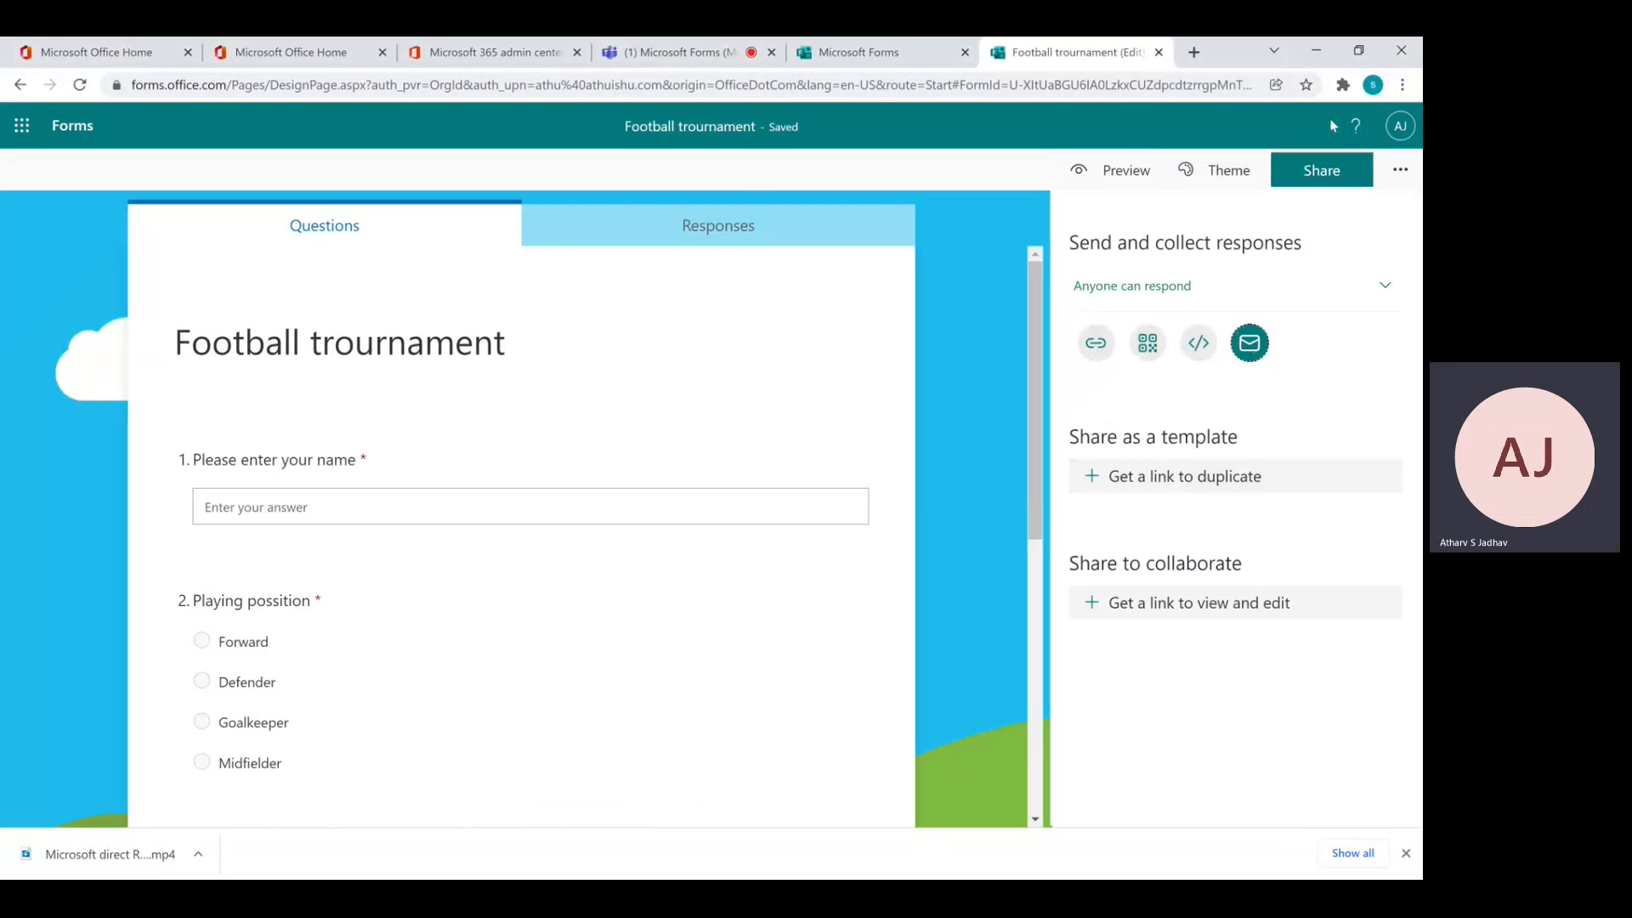
Load the copied short link in a new tab, see it's not accepting responses, and return to the editor
{"action": "left_click", "coordinate": [1194, 52]}
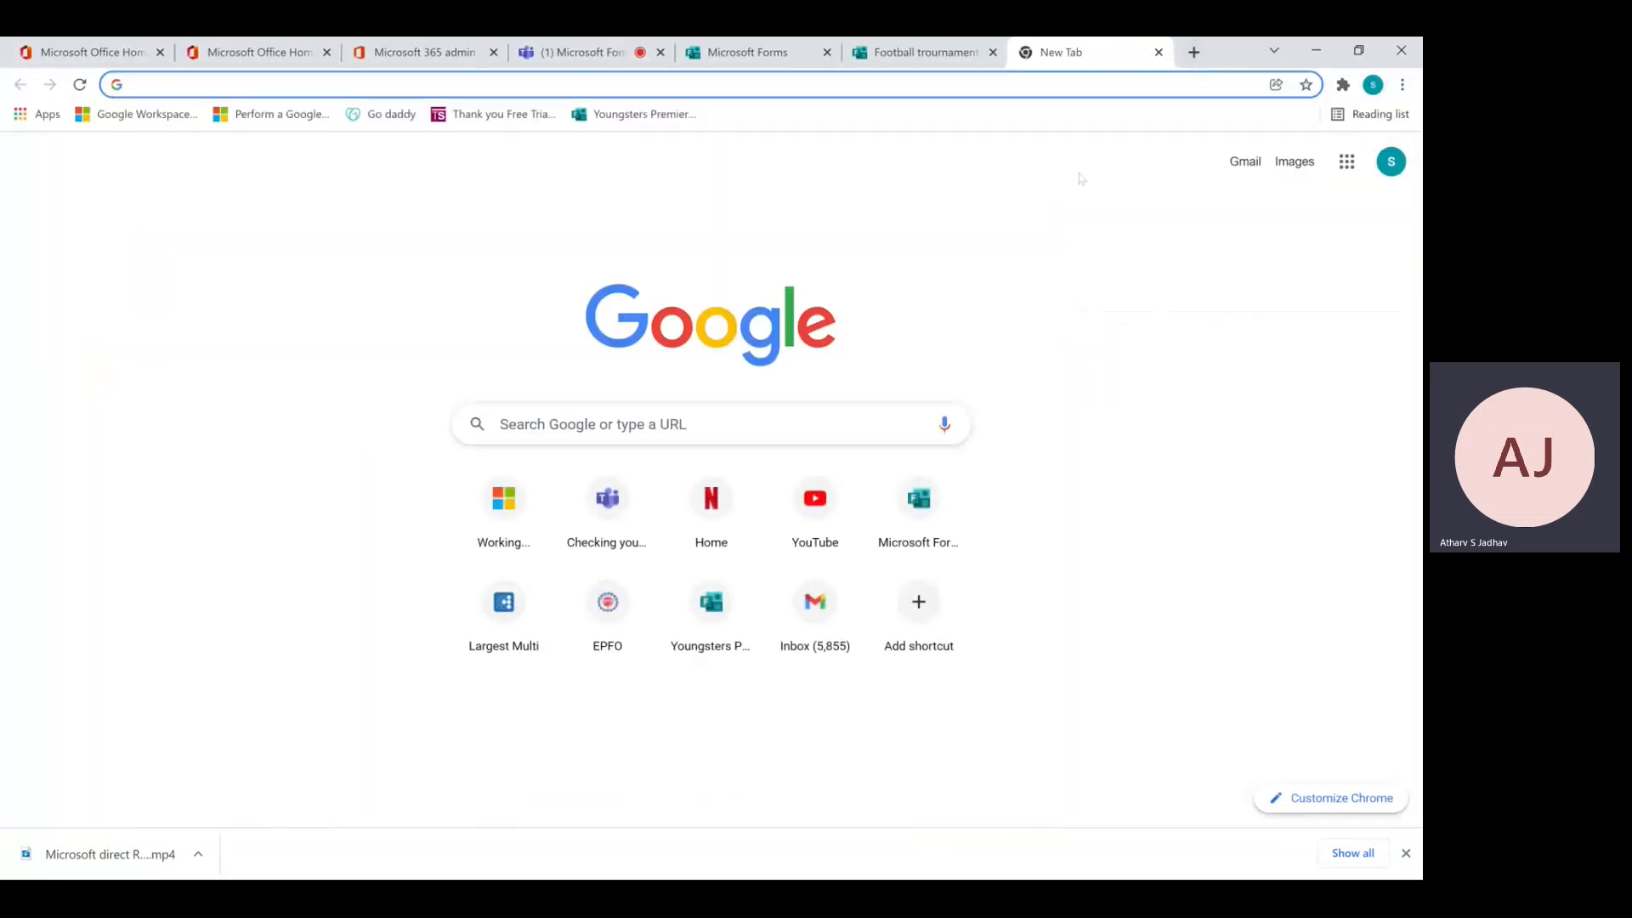
{"action": "key", "text": "ctrl+v"}
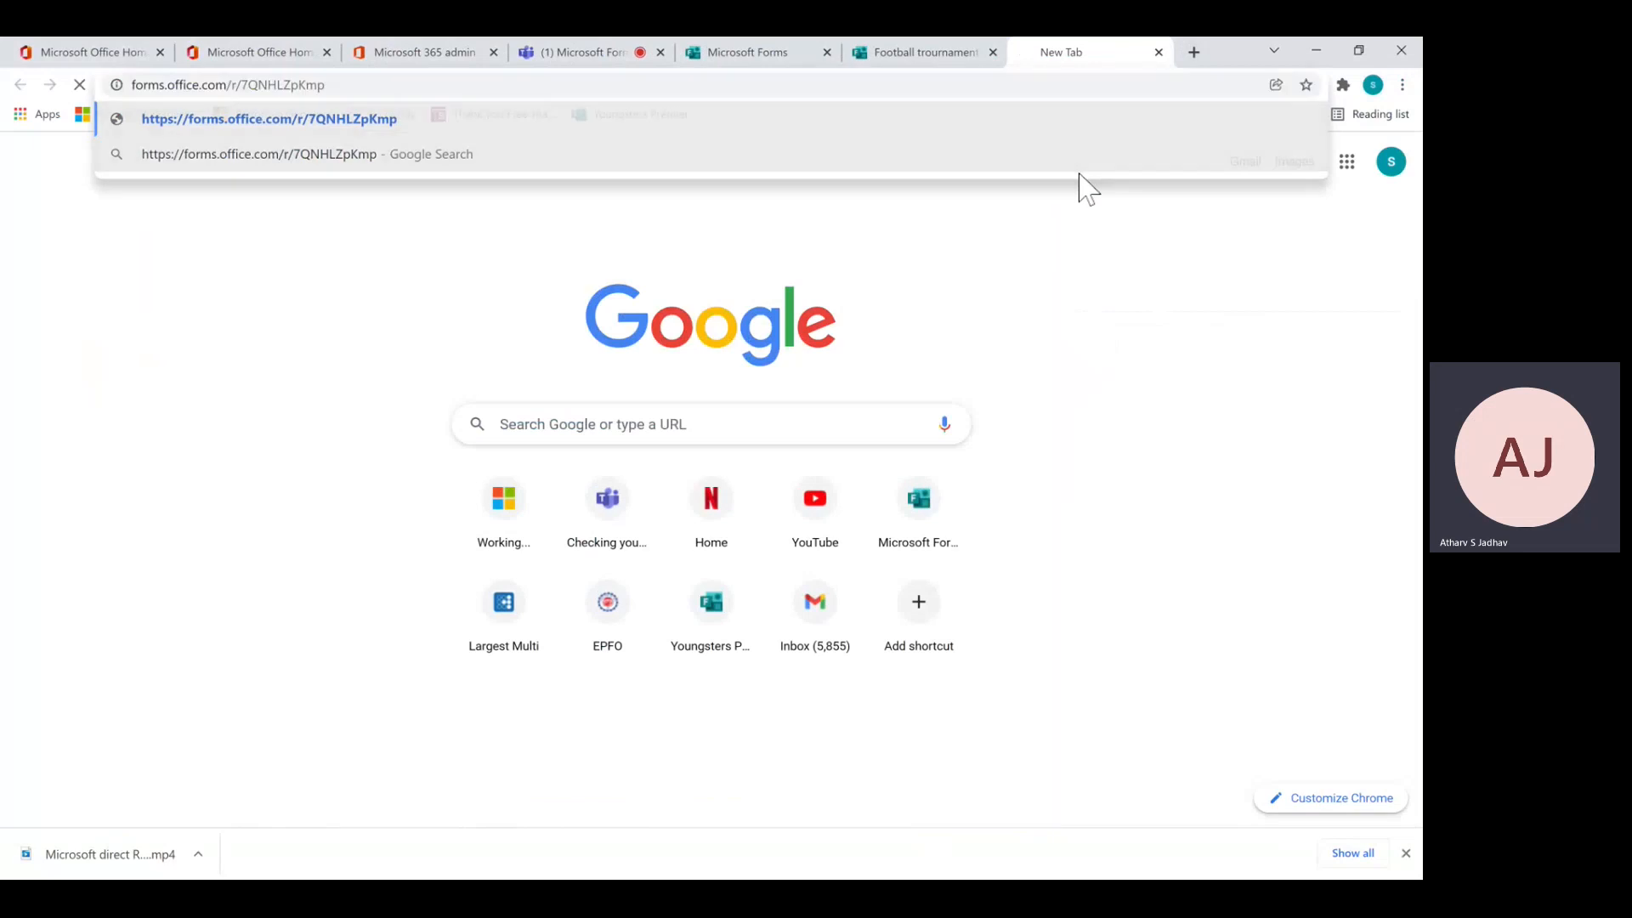
{"action": "key", "text": "Return"}
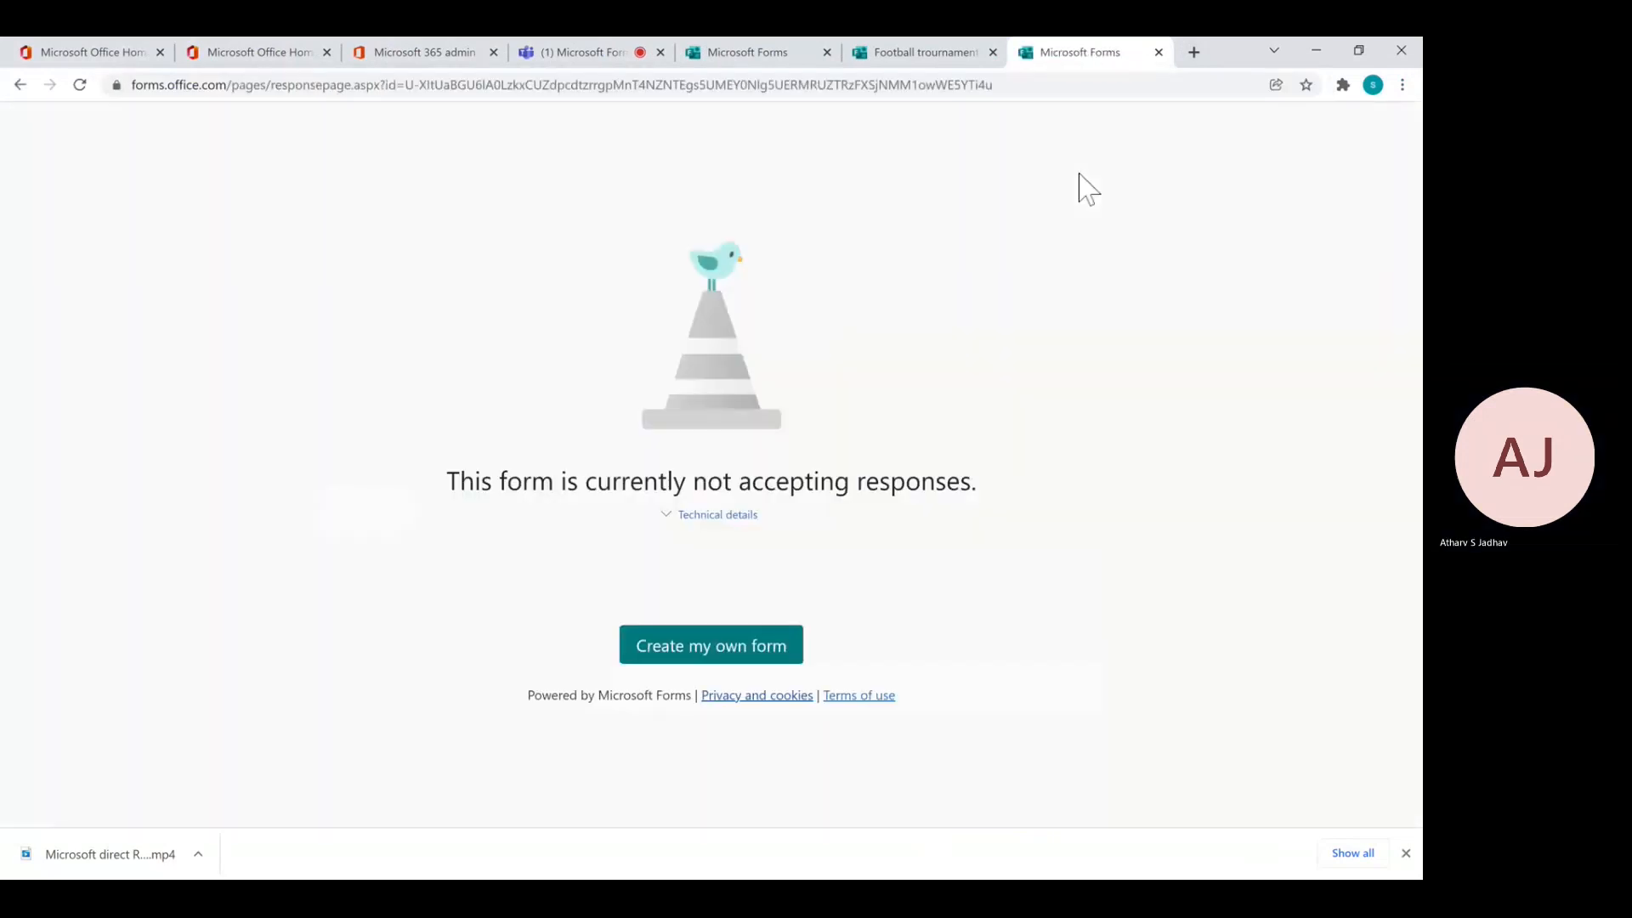
{"action": "left_click", "coordinate": [924, 51]}
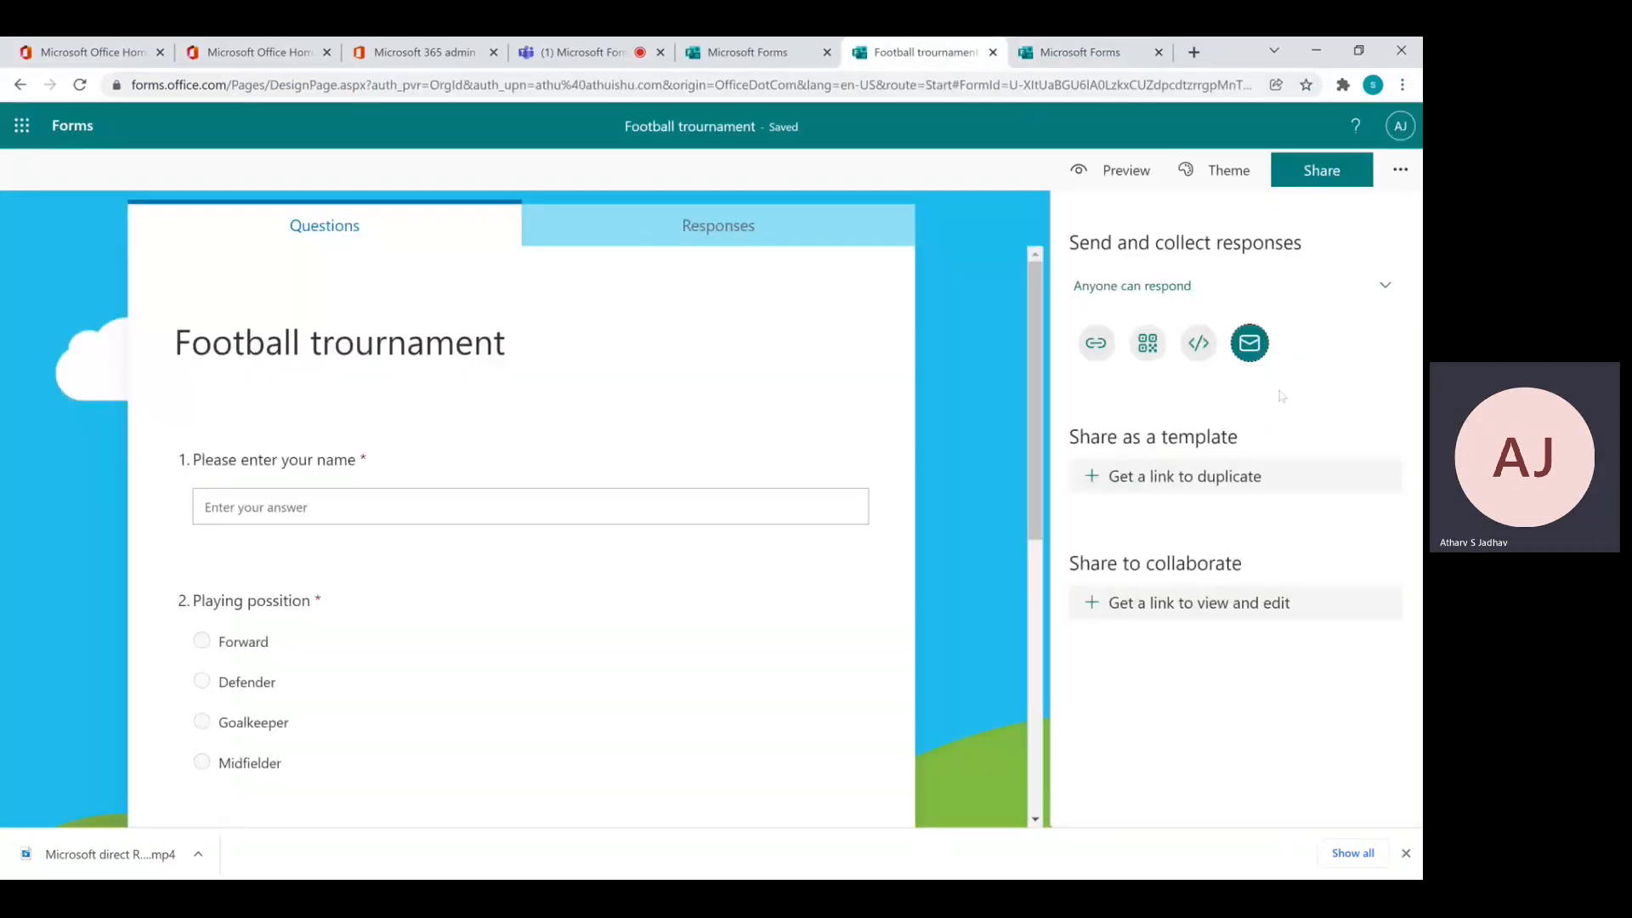
Untick the Start date and End date options in the form settings, then go back to the responder tab
{"action": "left_click", "coordinate": [1395, 172]}
{"action": "left_click", "coordinate": [1295, 226]}
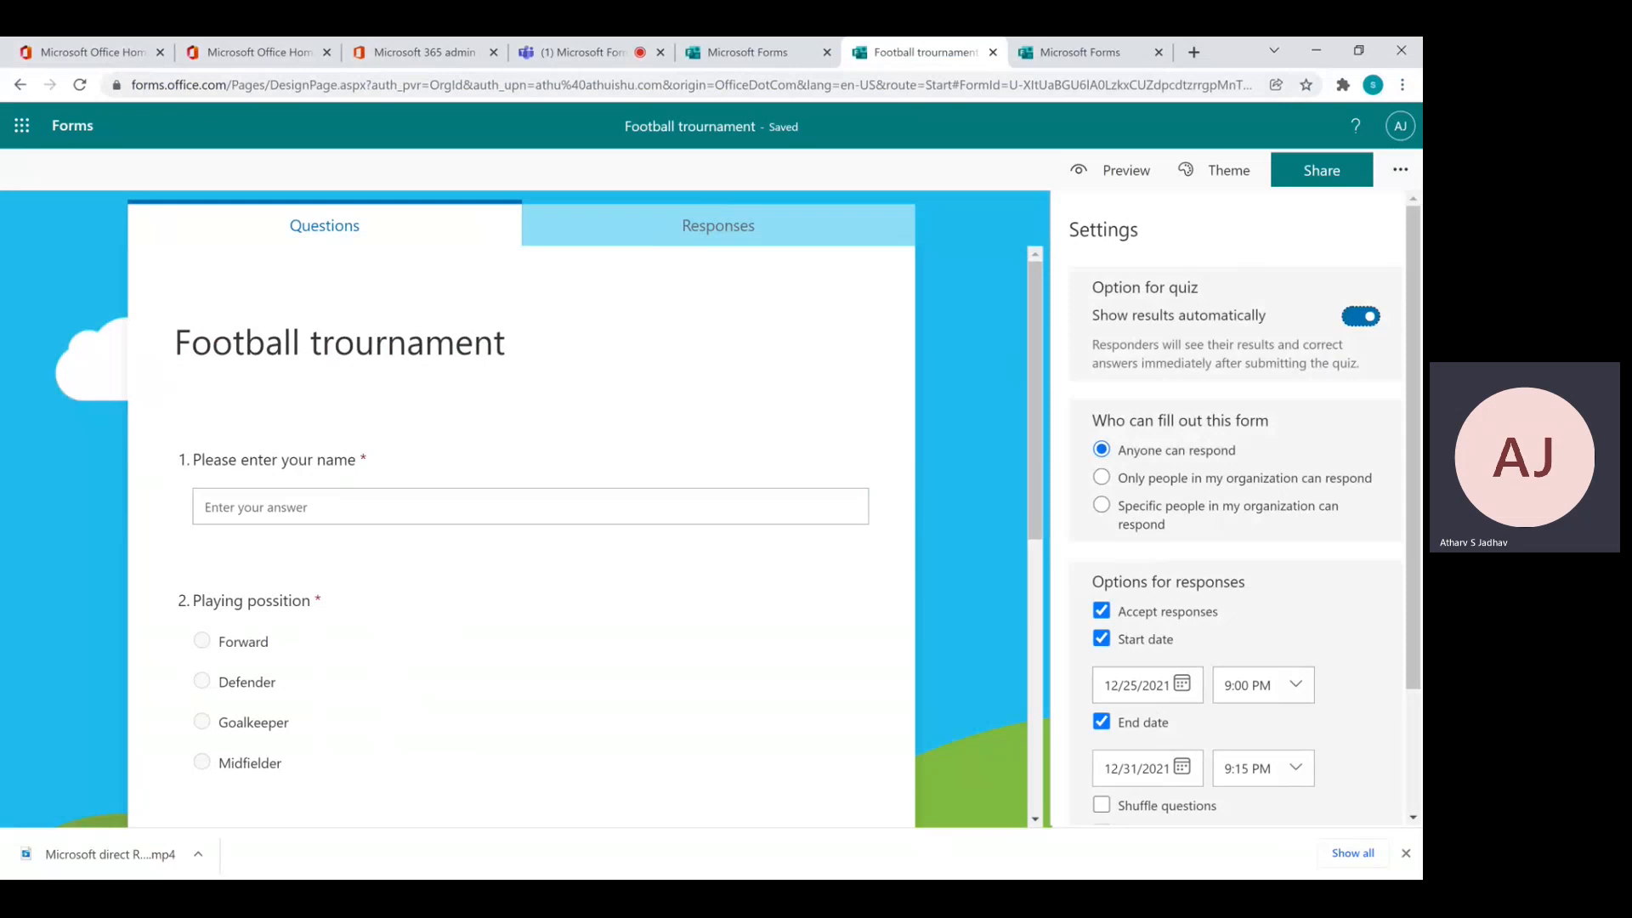
{"action": "left_click", "coordinate": [1103, 637]}
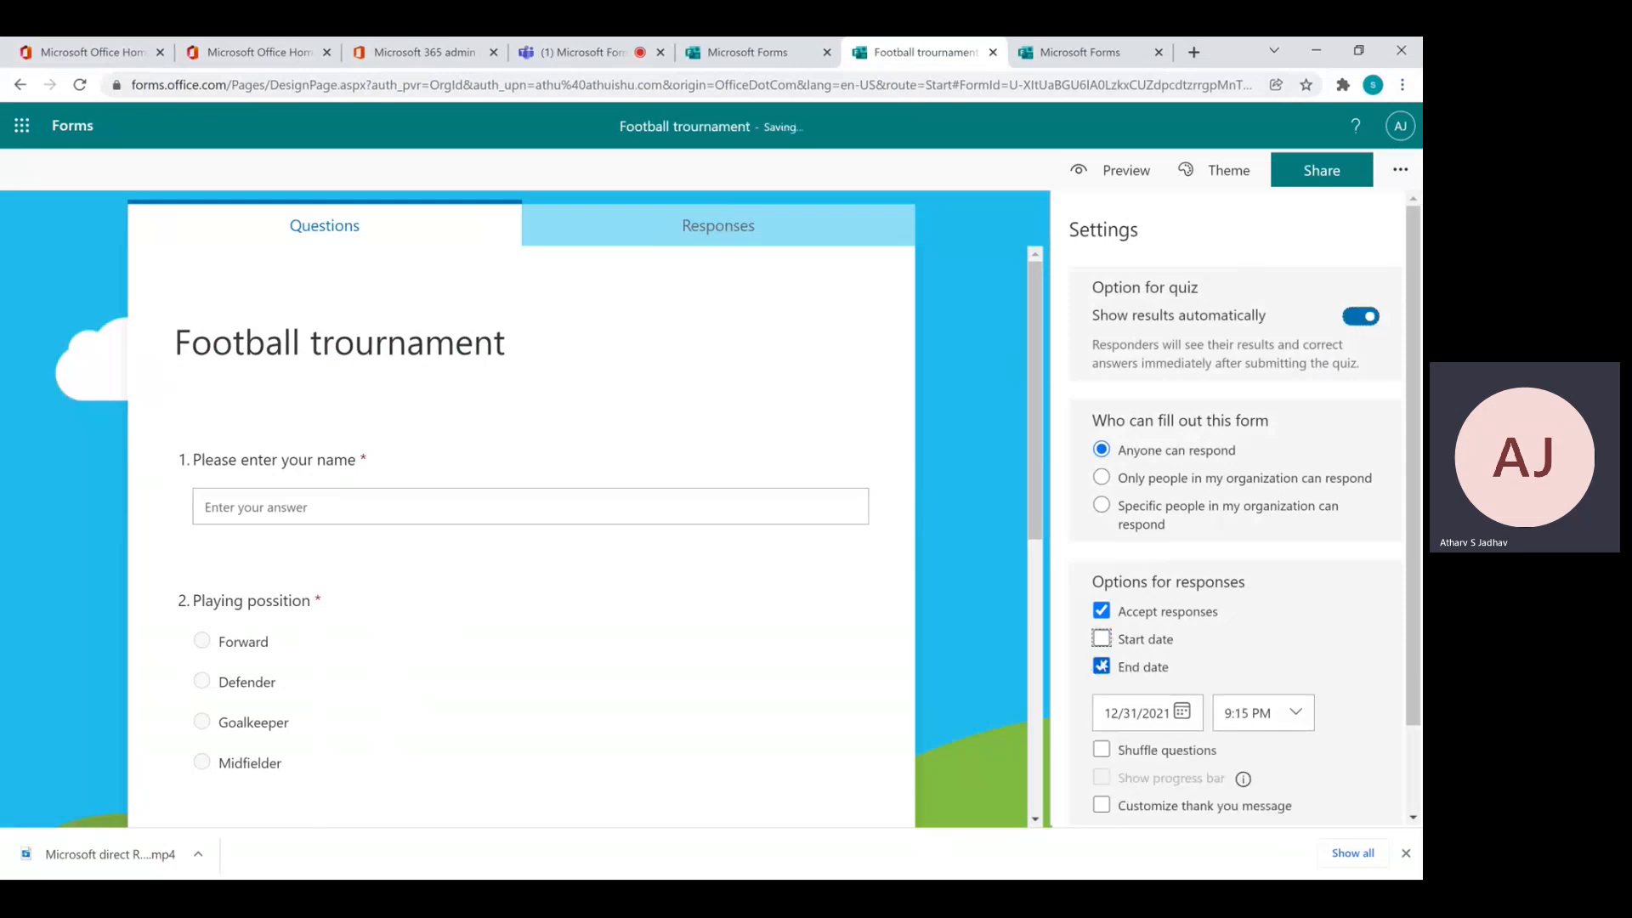
{"action": "left_click", "coordinate": [1103, 667]}
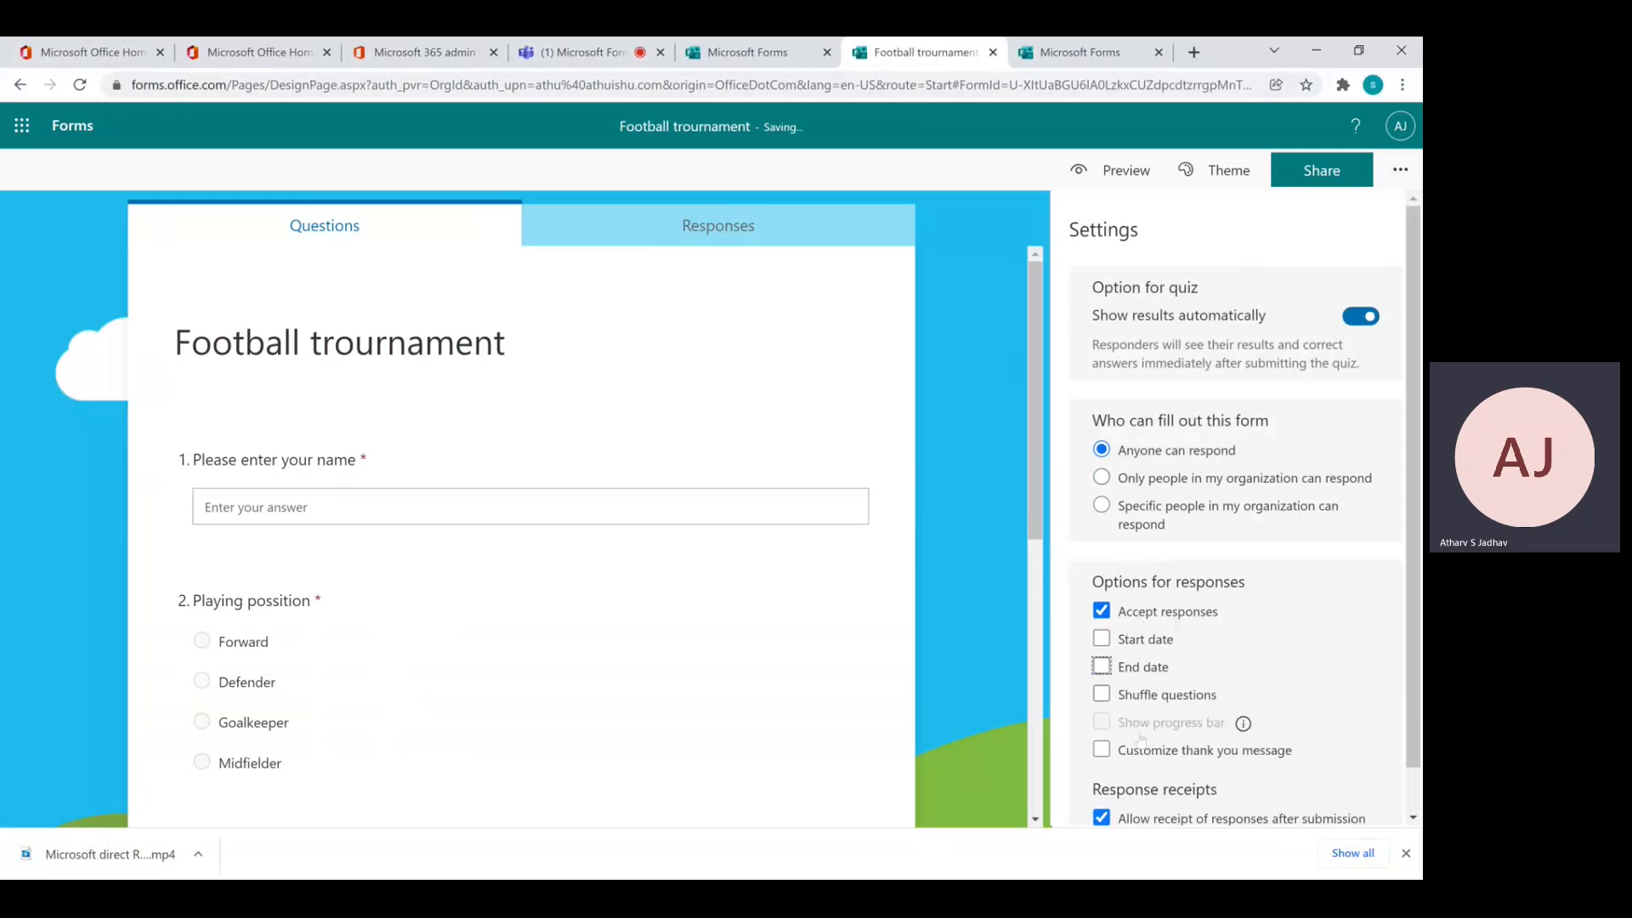
{"action": "left_click", "coordinate": [1092, 53]}
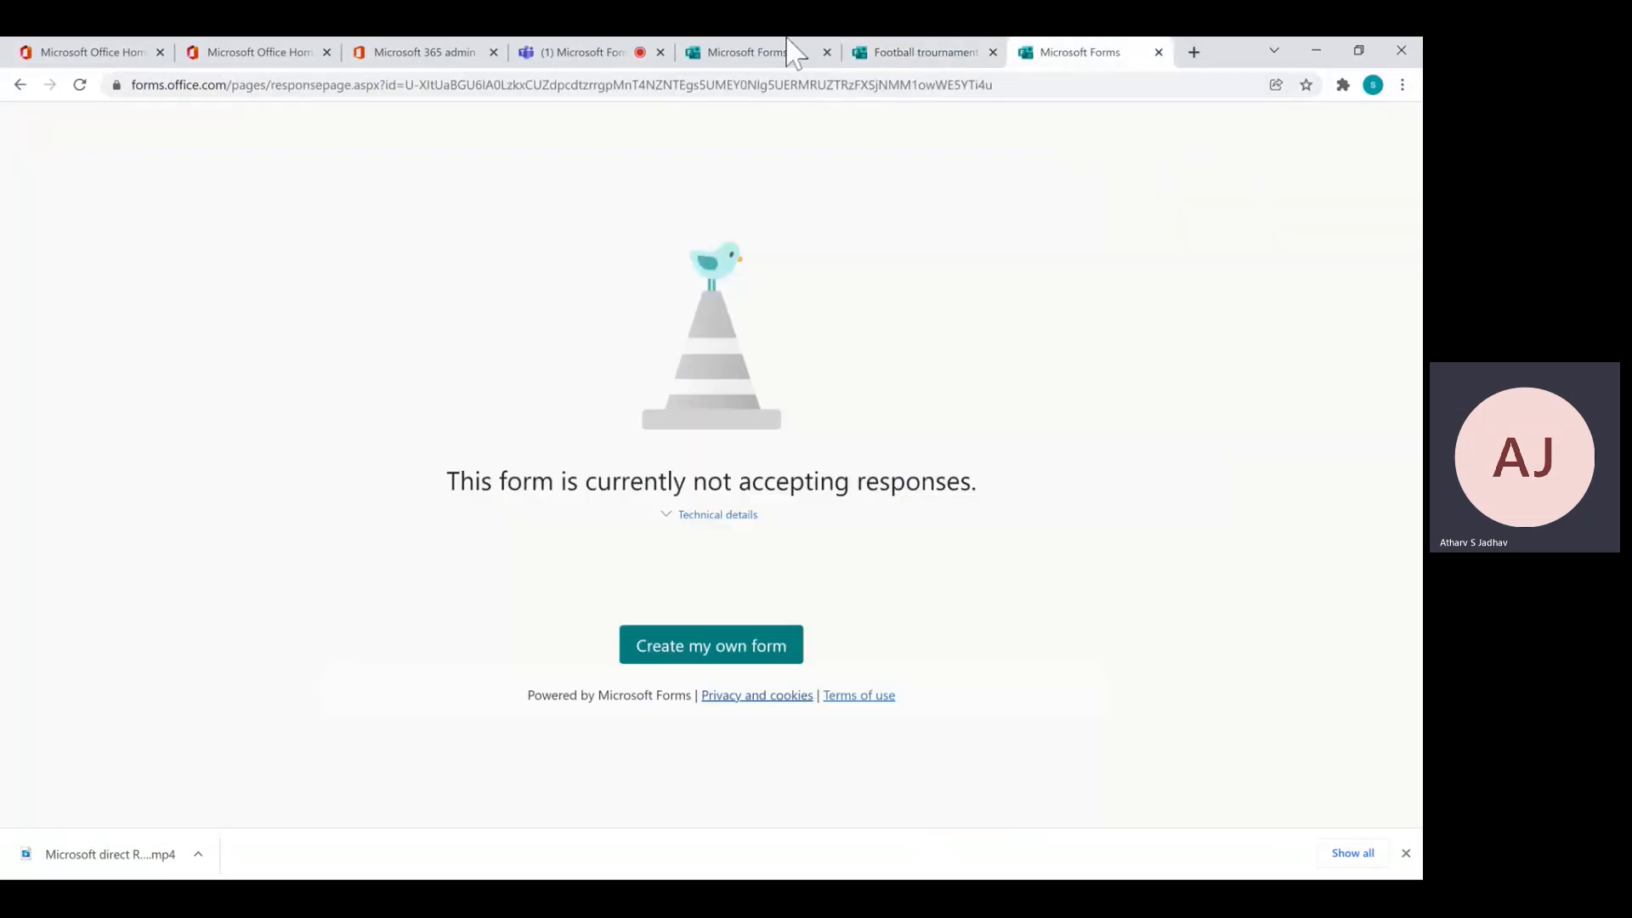
Submit a test response: name 'Test One', position Forward, T-shirt XS, food Veg
{"action": "left_click", "coordinate": [82, 85]}
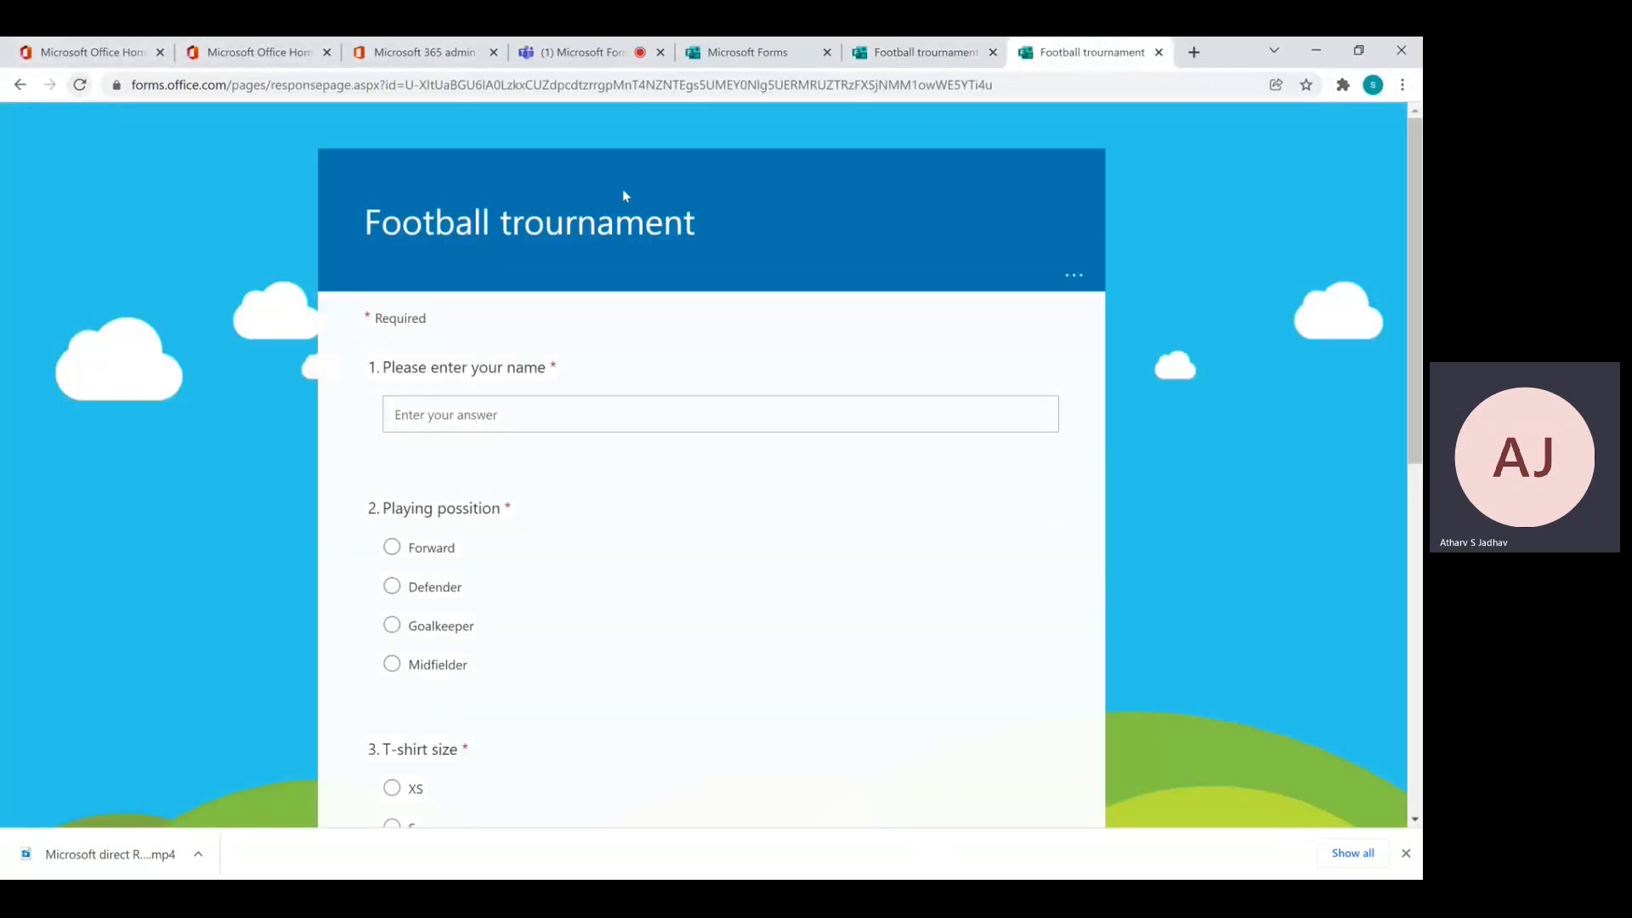
{"action": "left_click", "coordinate": [442, 415]}
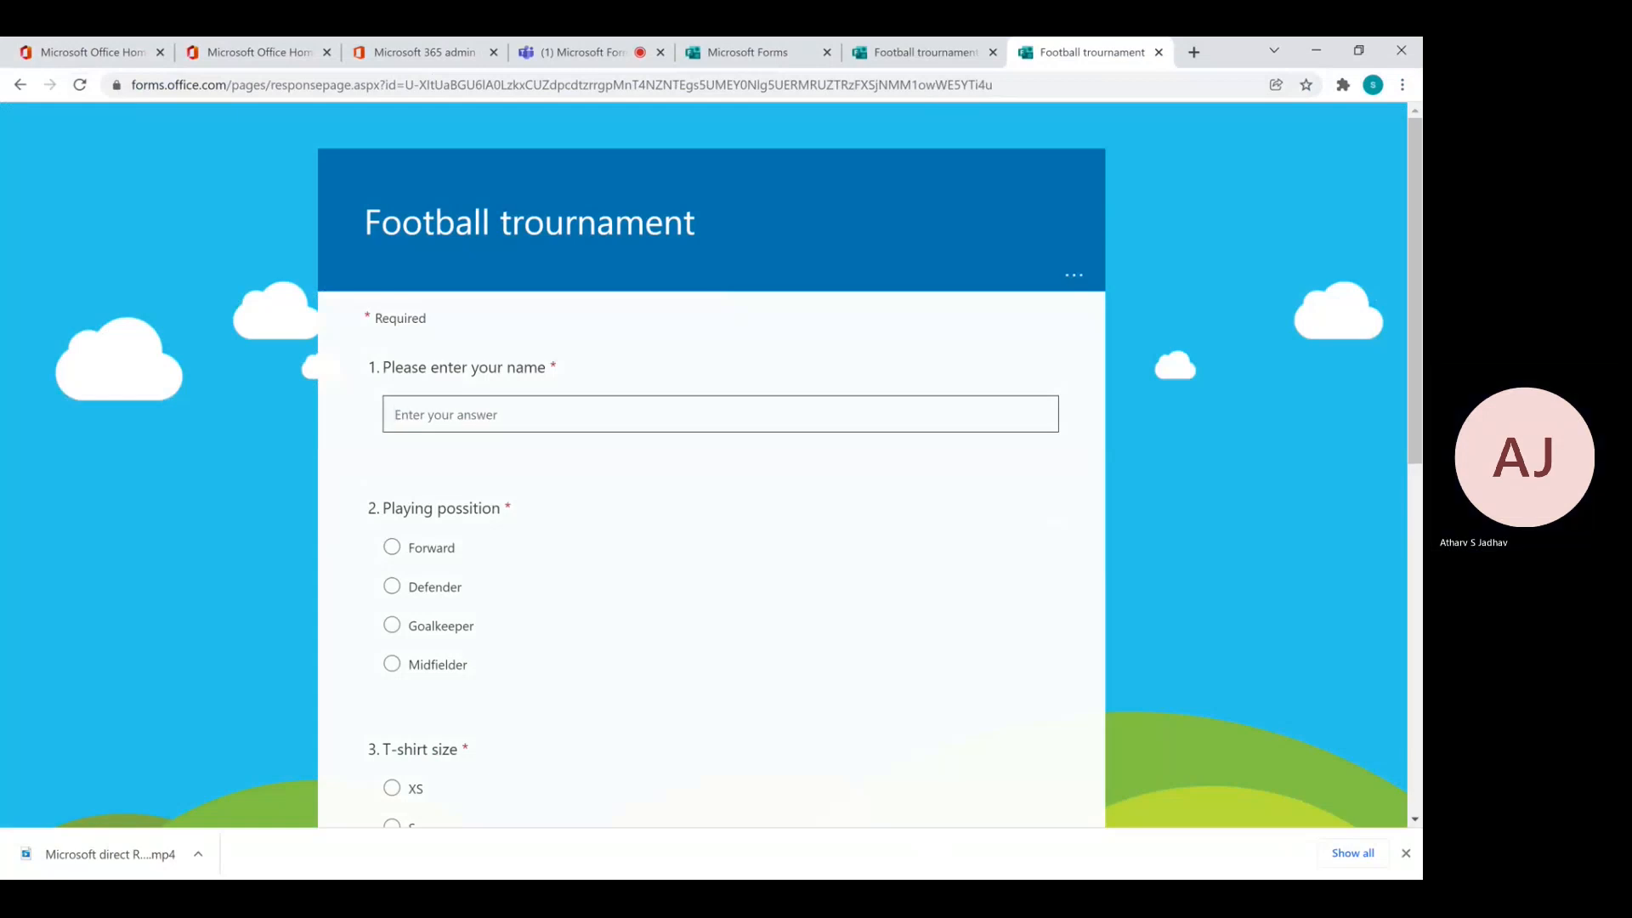
{"action": "type", "text": "Test"}
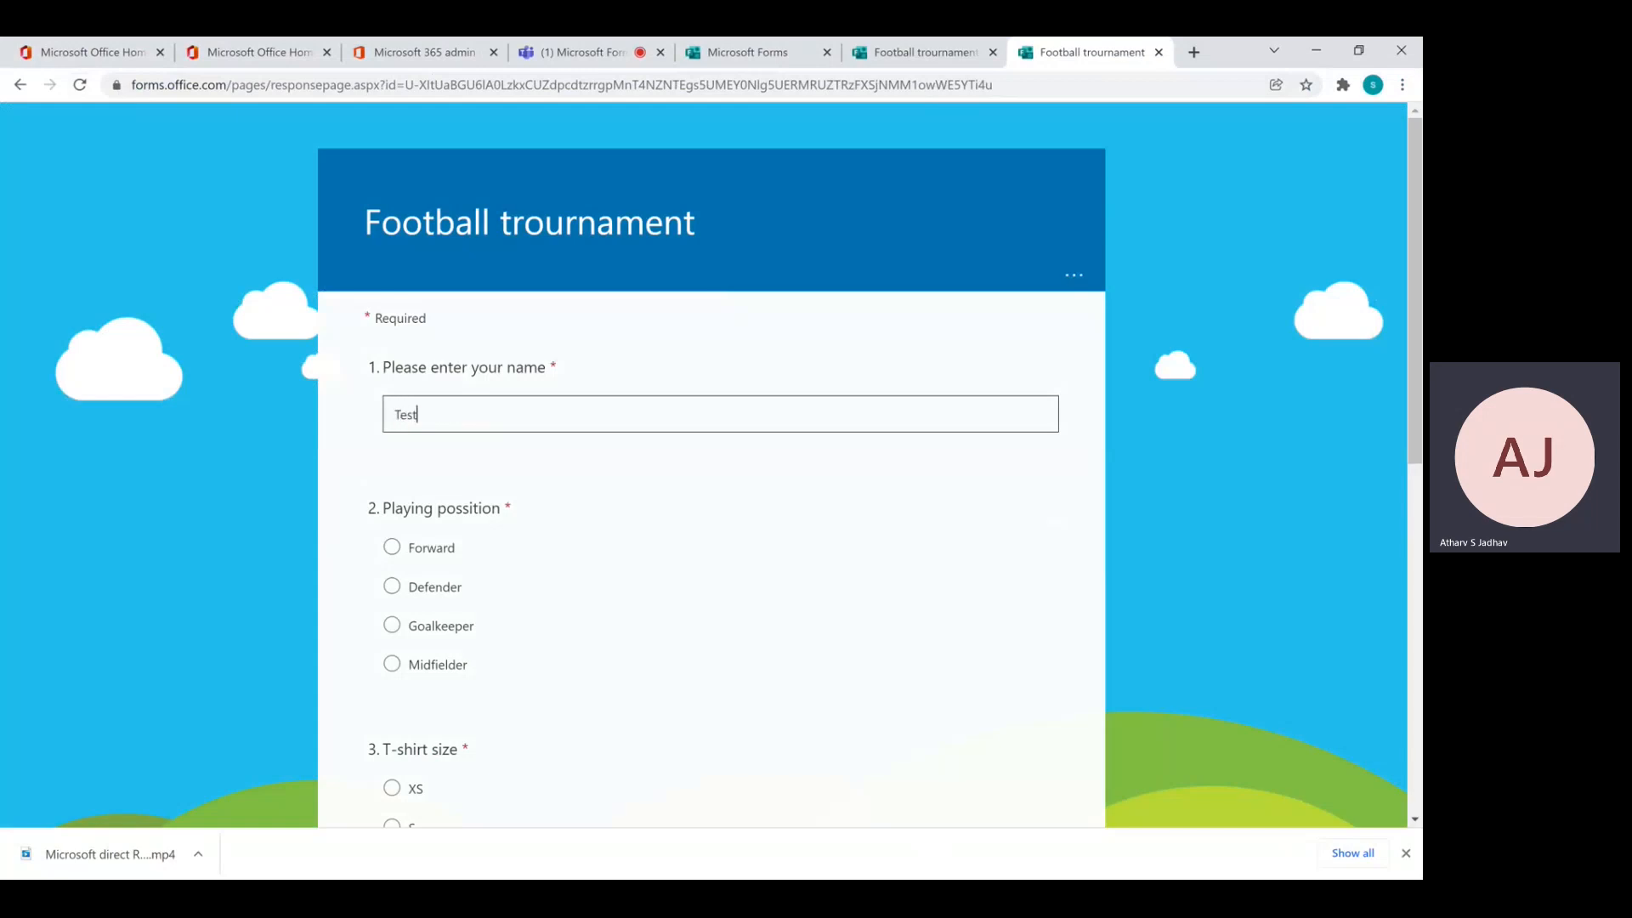
{"action": "type", "text": " One"}
{"action": "left_click", "coordinate": [392, 546]}
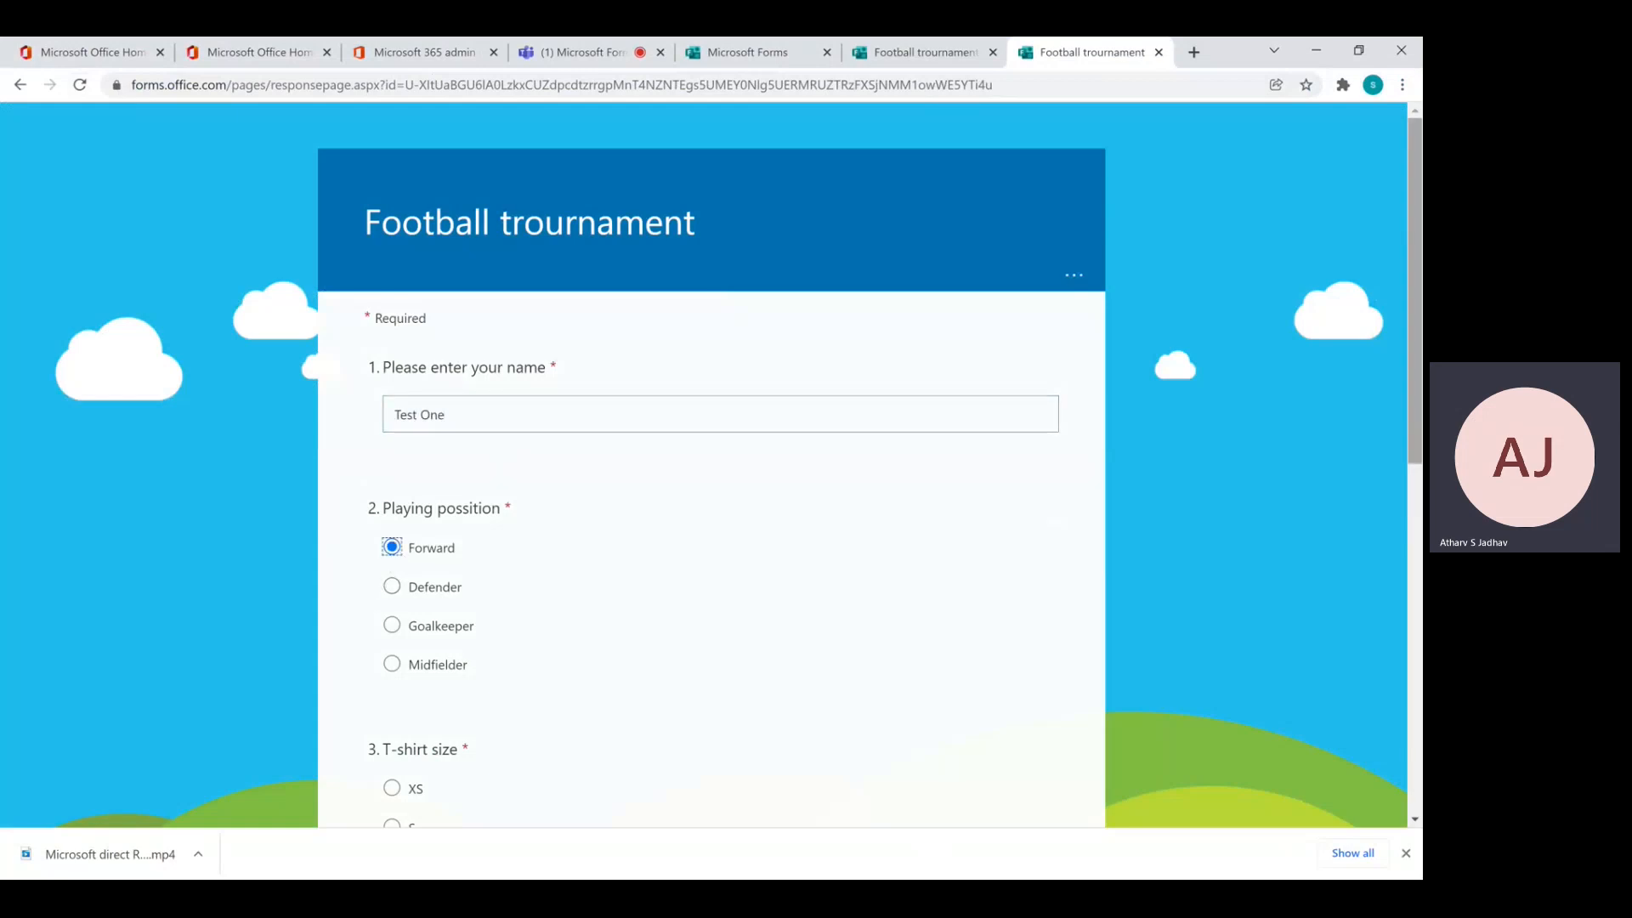
{"action": "scroll", "coordinate": [392, 527], "scroll_direction": "down", "scroll_amount": 3}
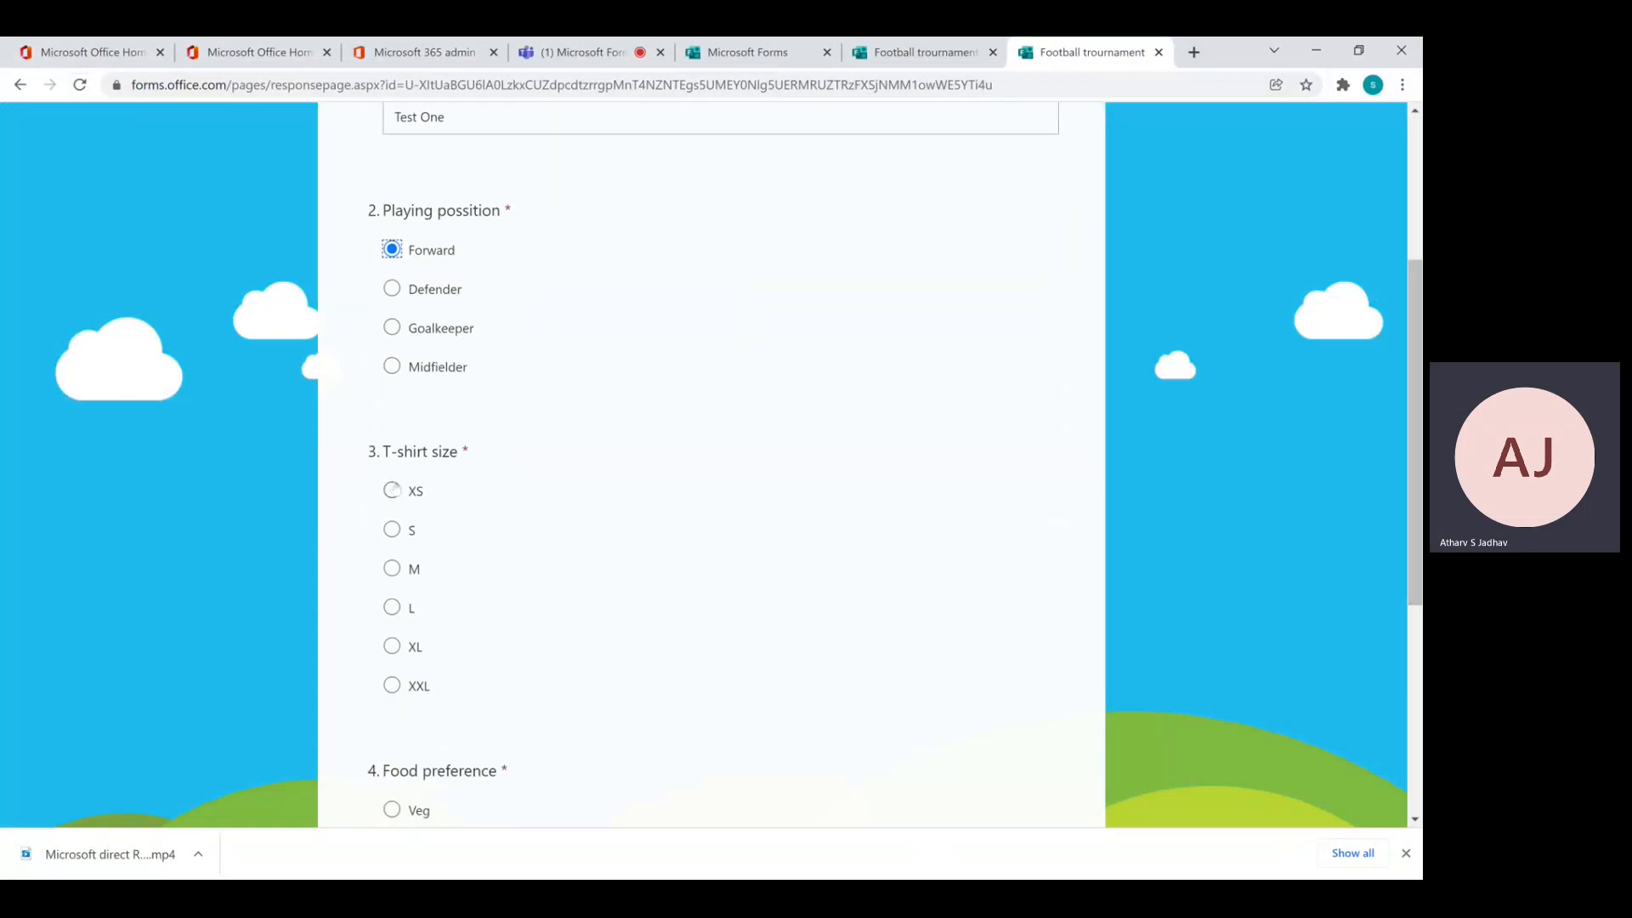
{"action": "left_click", "coordinate": [393, 490]}
{"action": "left_click_drag", "start_coordinate": [1413, 481], "coordinate": [1411, 594]}
{"action": "left_click", "coordinate": [396, 575]}
{"action": "left_click", "coordinate": [427, 759]}
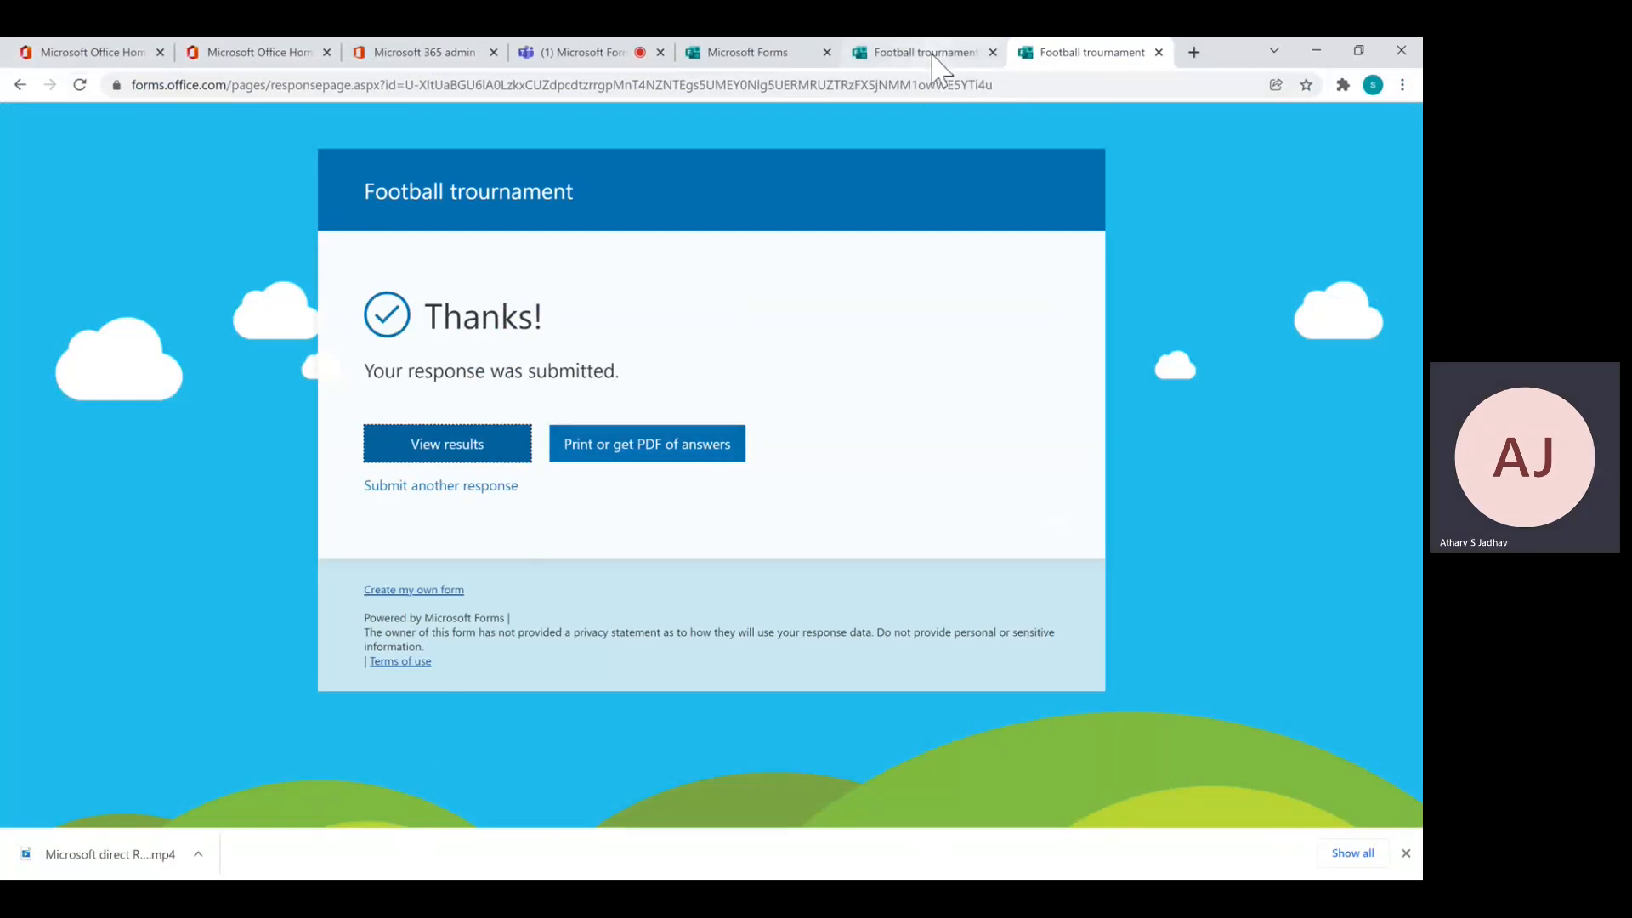
{"action": "left_click", "coordinate": [935, 57]}
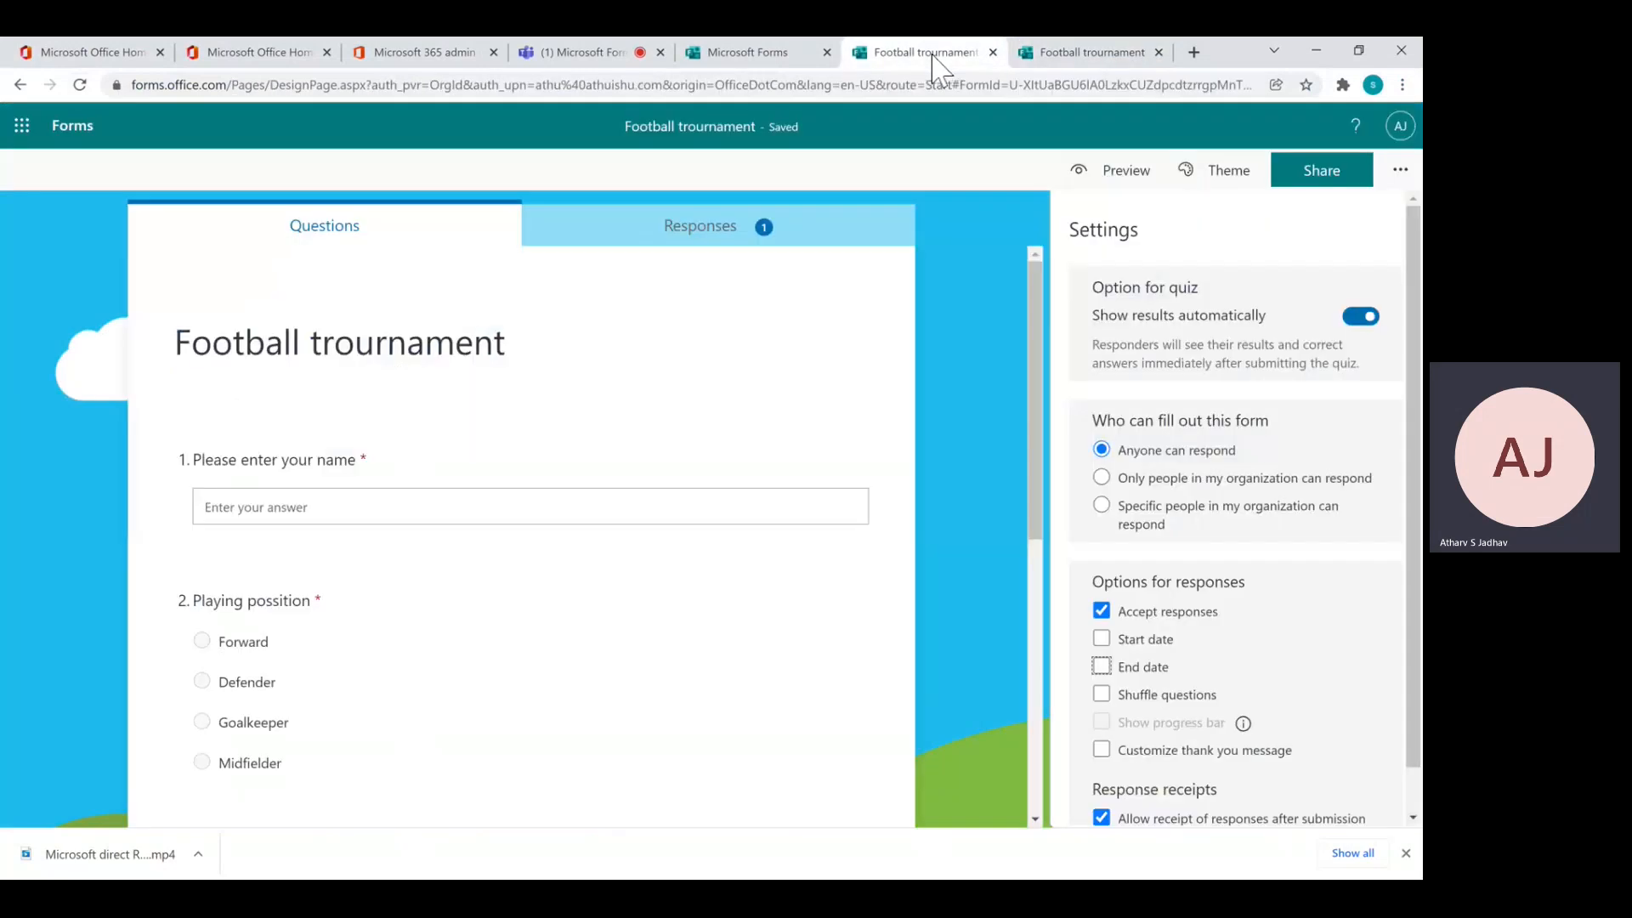
Scroll through the Responses summary charts showing Test One, Forward, XS and Veg each counted once
{"action": "left_click", "coordinate": [690, 228]}
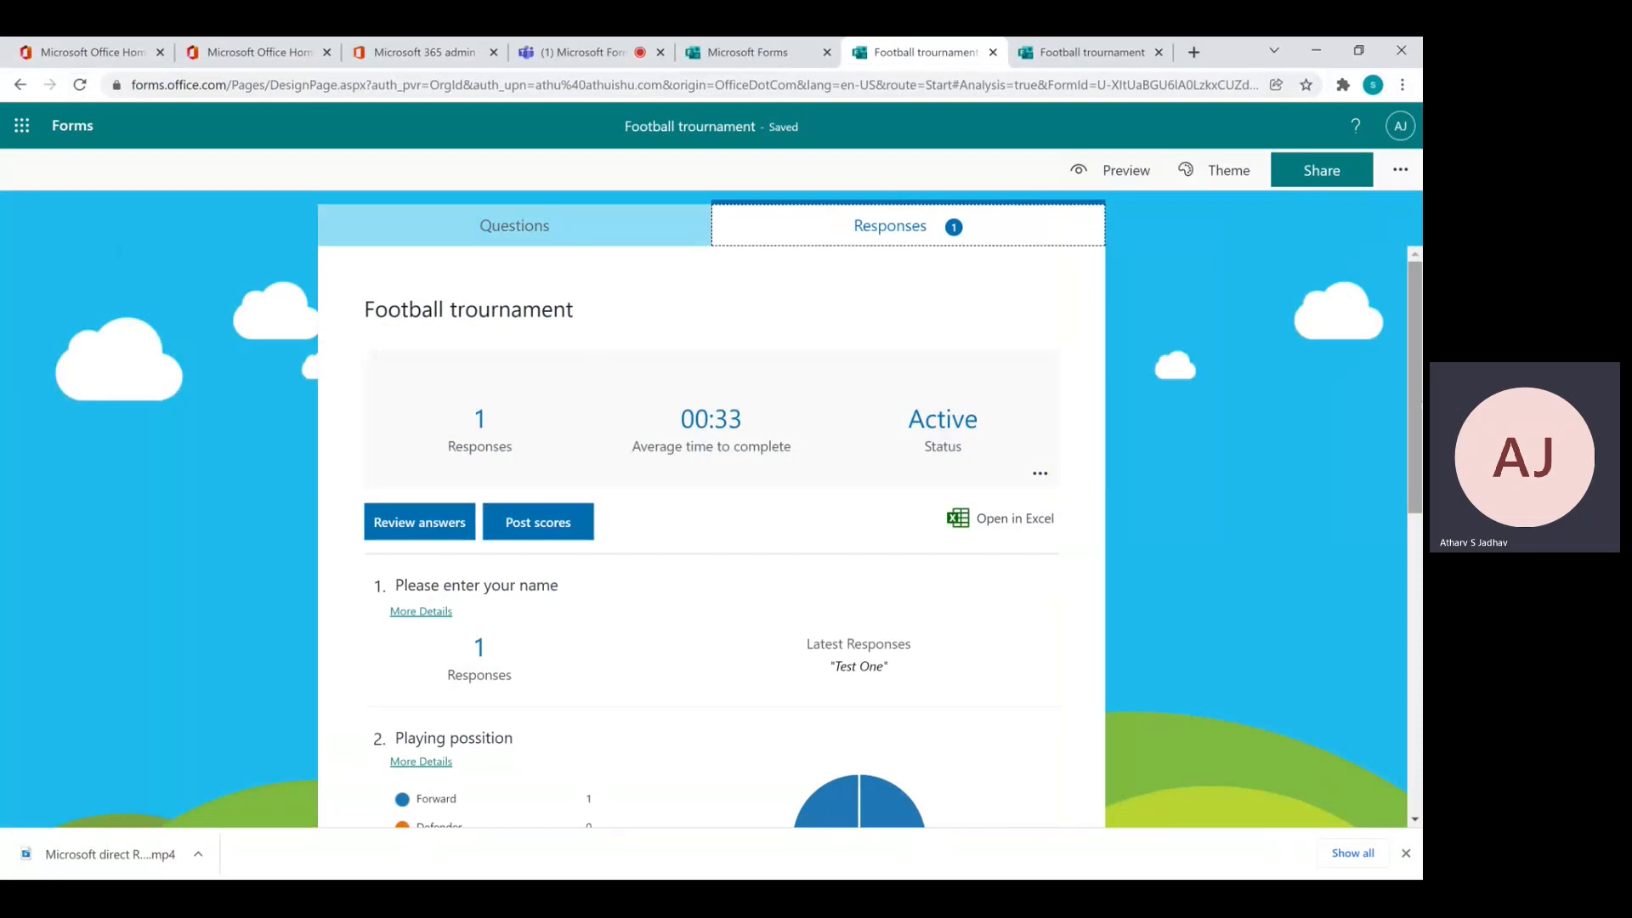
{"action": "left_click_drag", "start_coordinate": [1418, 410], "coordinate": [1415, 467]}
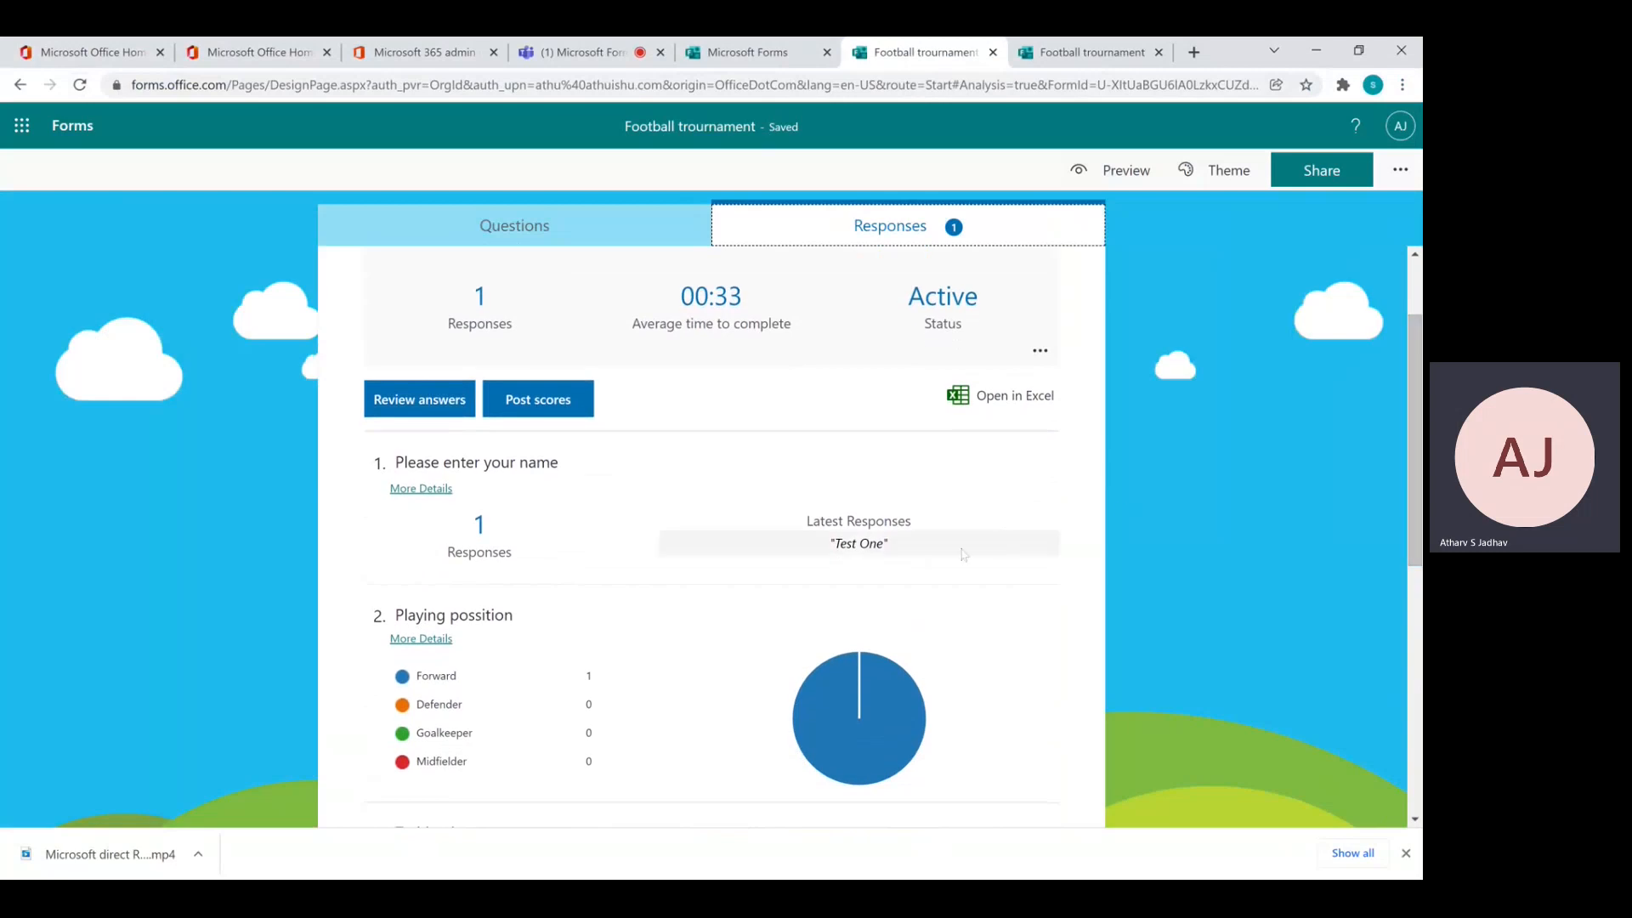
{"action": "left_click_drag", "start_coordinate": [889, 544], "coordinate": [840, 544]}
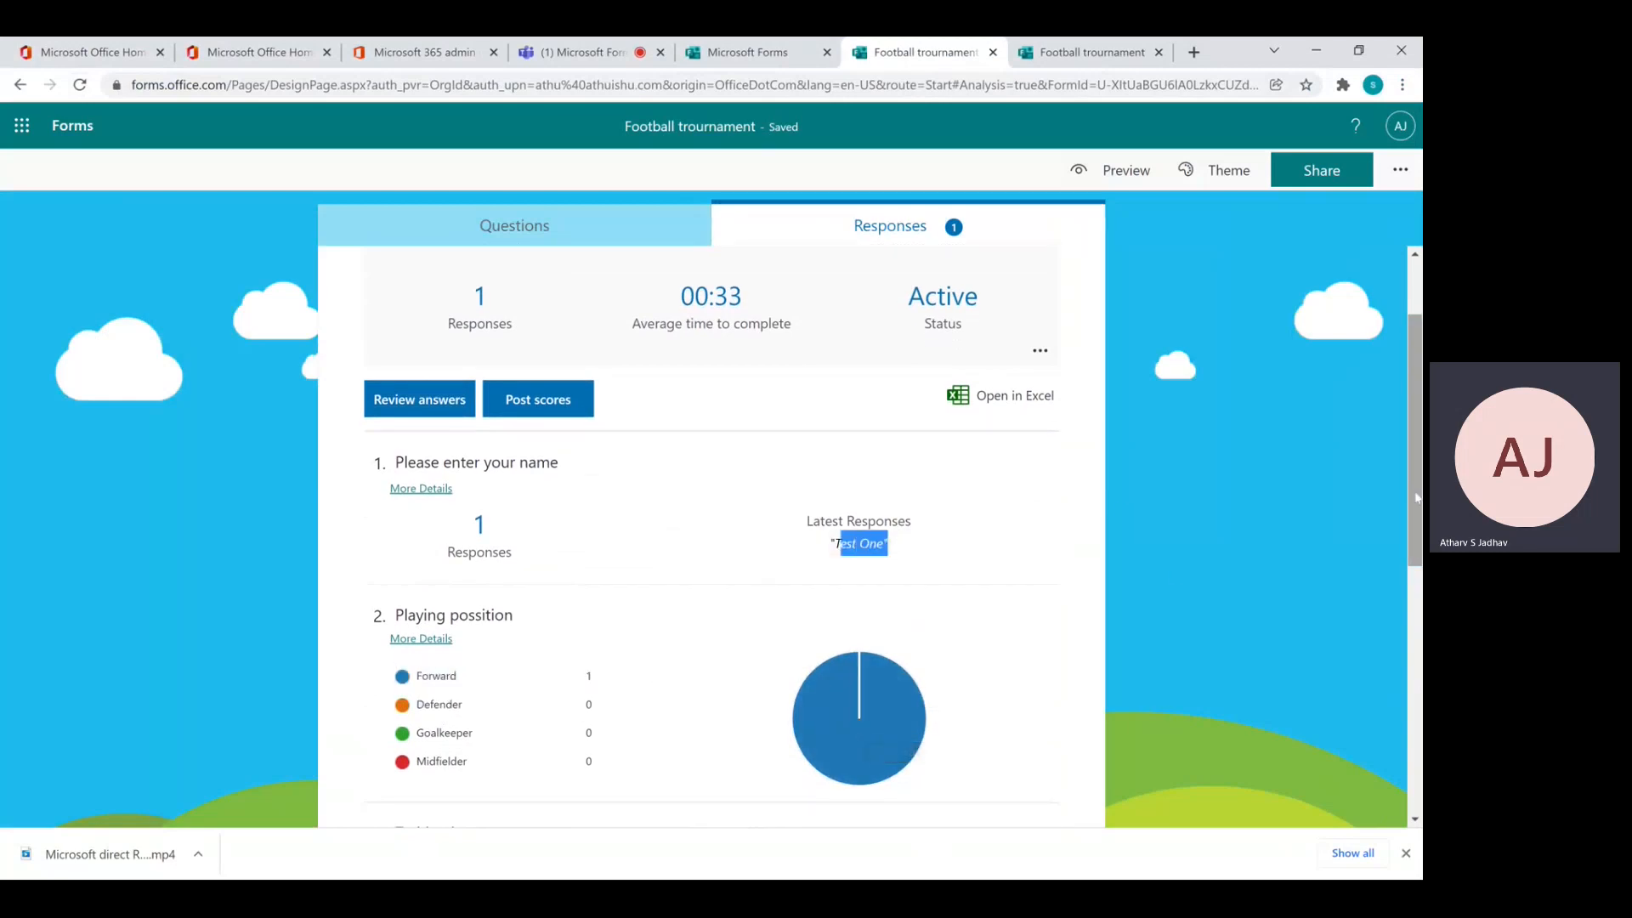
{"action": "left_click_drag", "start_coordinate": [1414, 498], "coordinate": [1354, 826]}
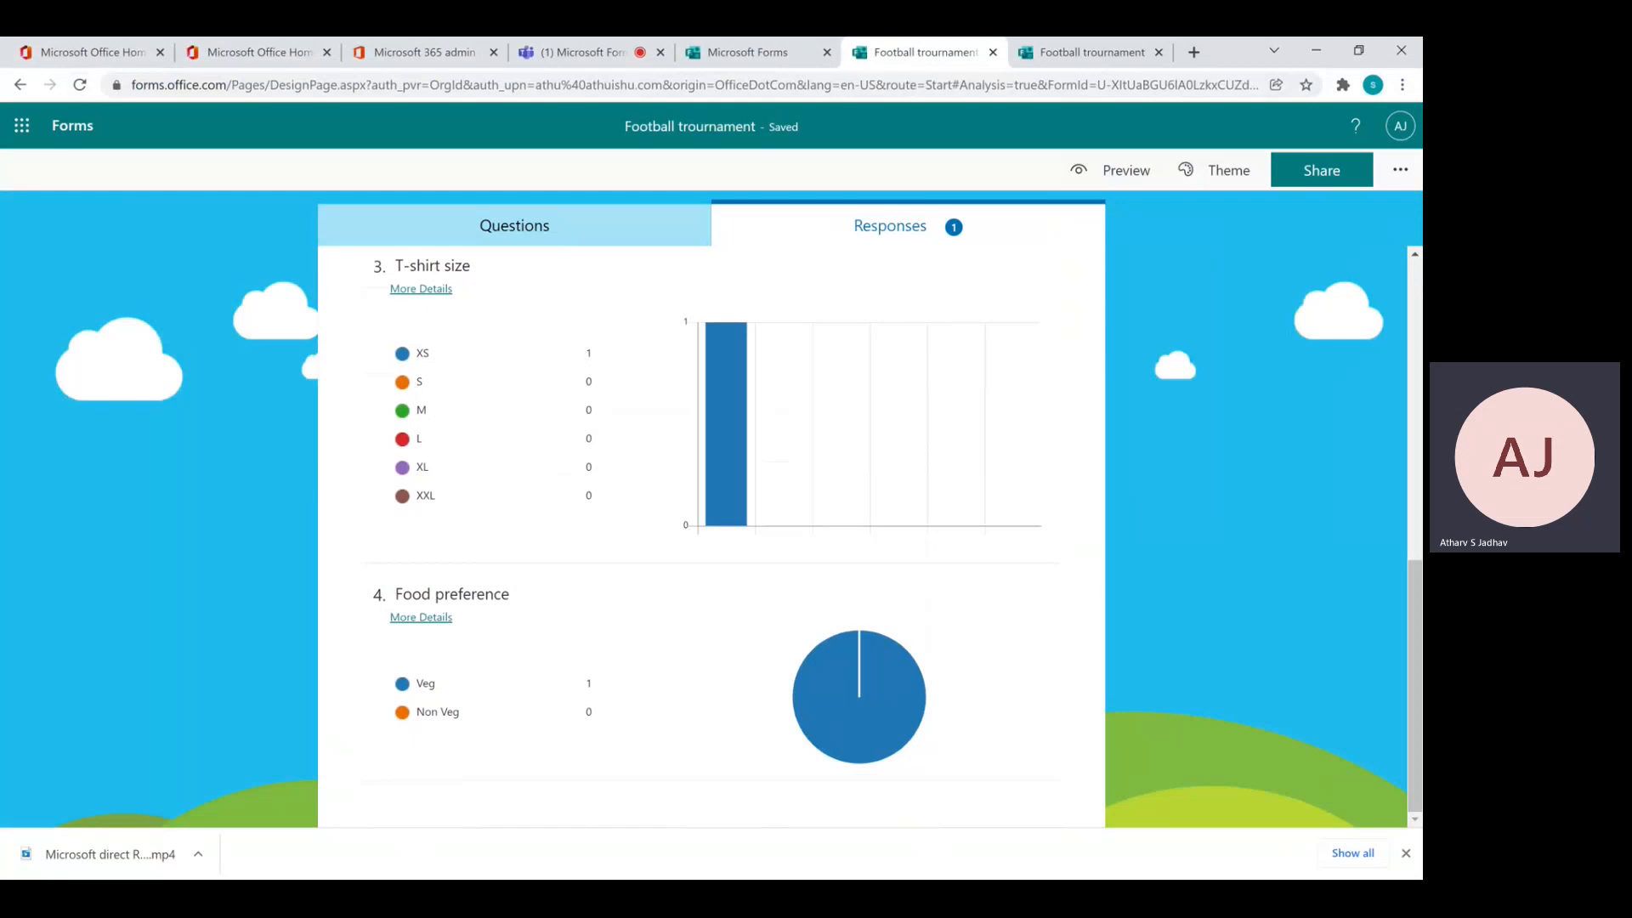
Stop the Teams meeting recording from More actions and confirm Stop recording
{"action": "left_click", "coordinate": [556, 55]}
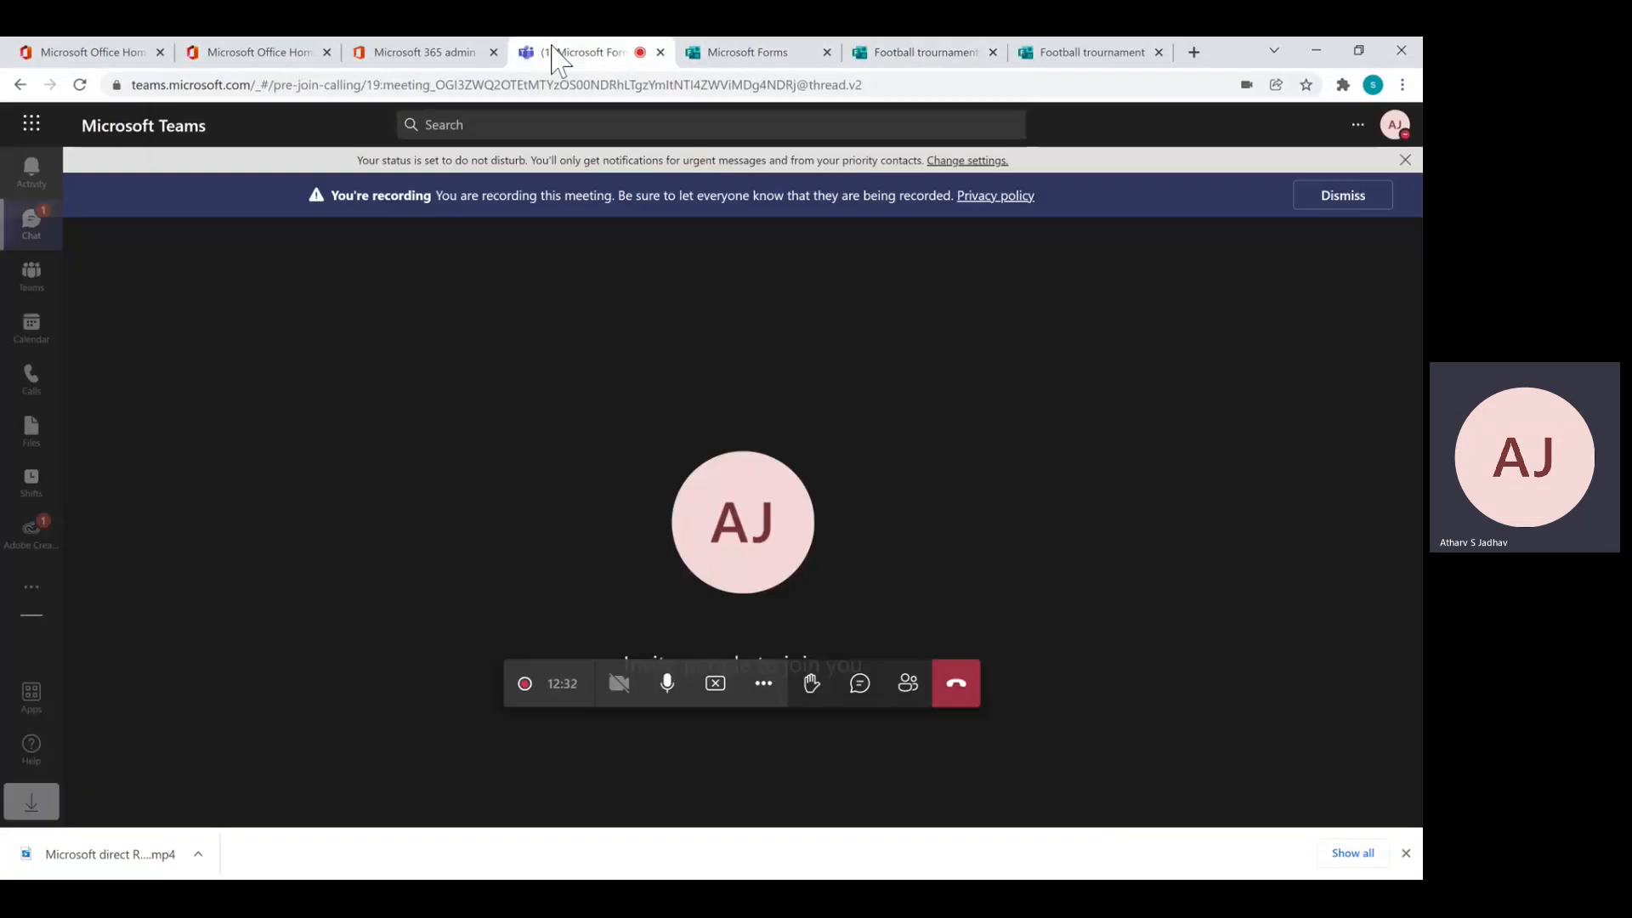
{"action": "left_click", "coordinate": [761, 685]}
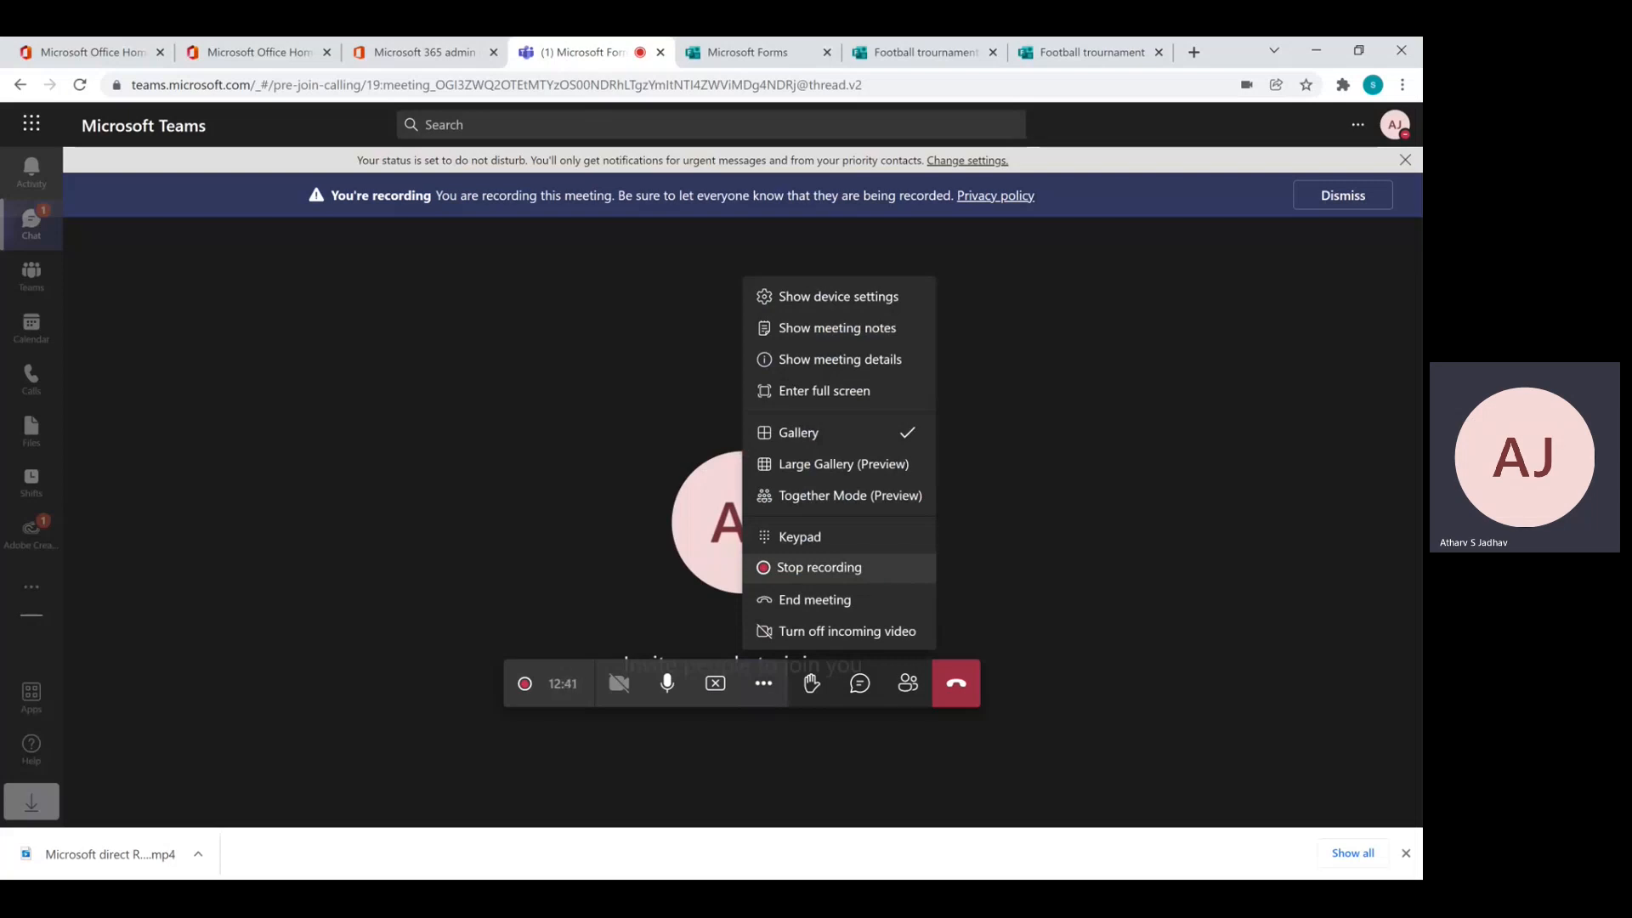
{"action": "left_click", "coordinate": [878, 569]}
{"action": "left_click", "coordinate": [809, 513]}
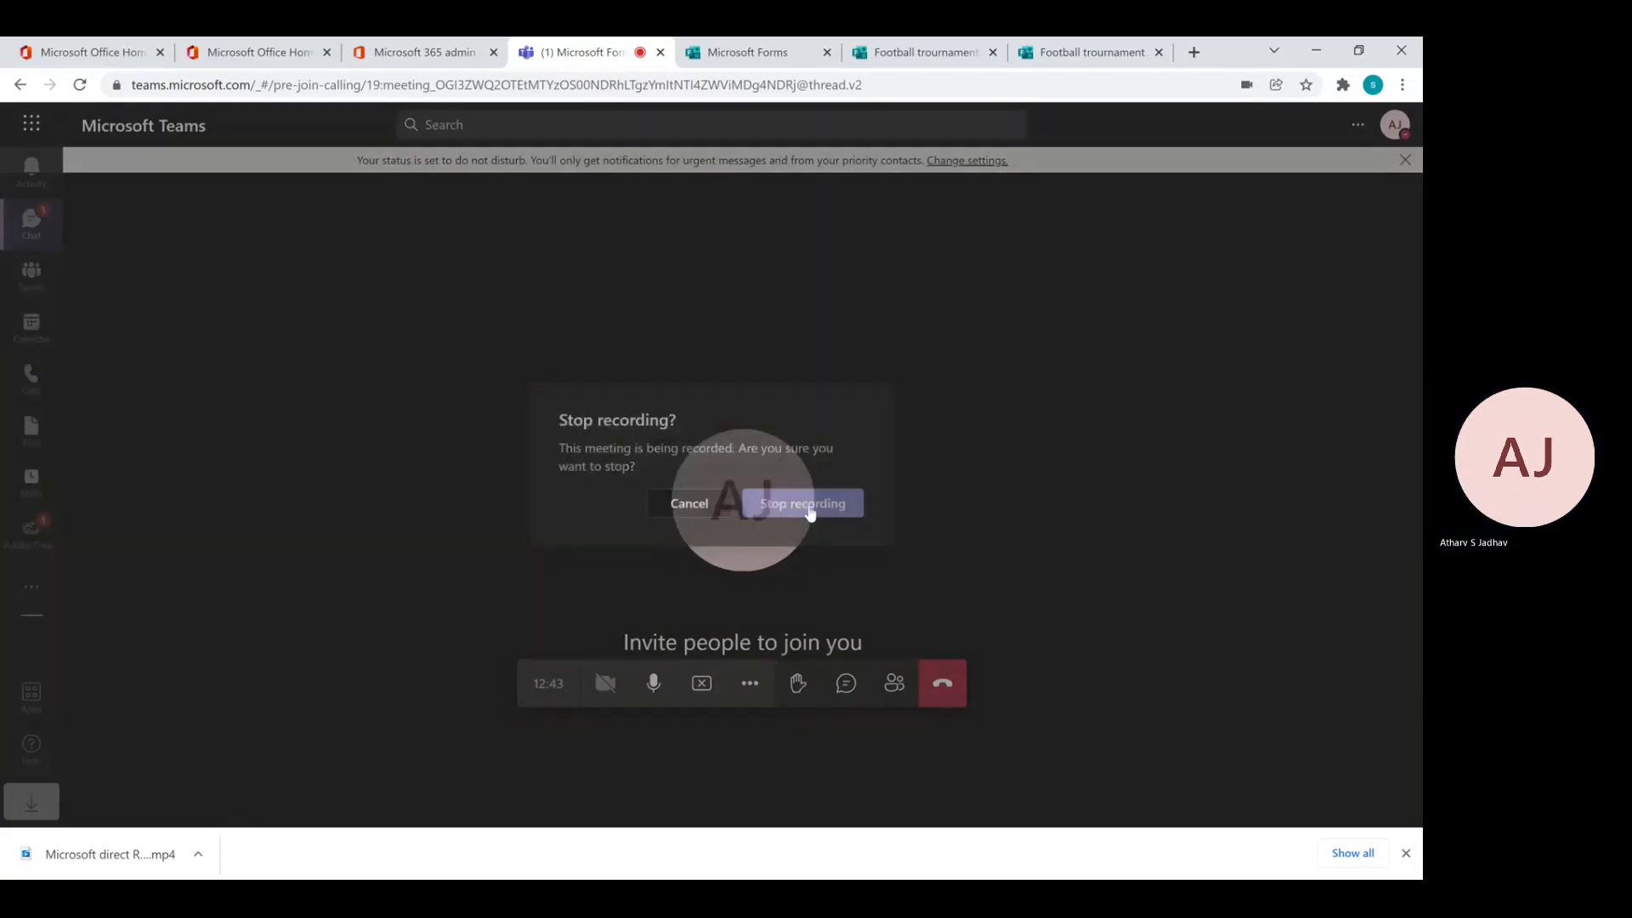